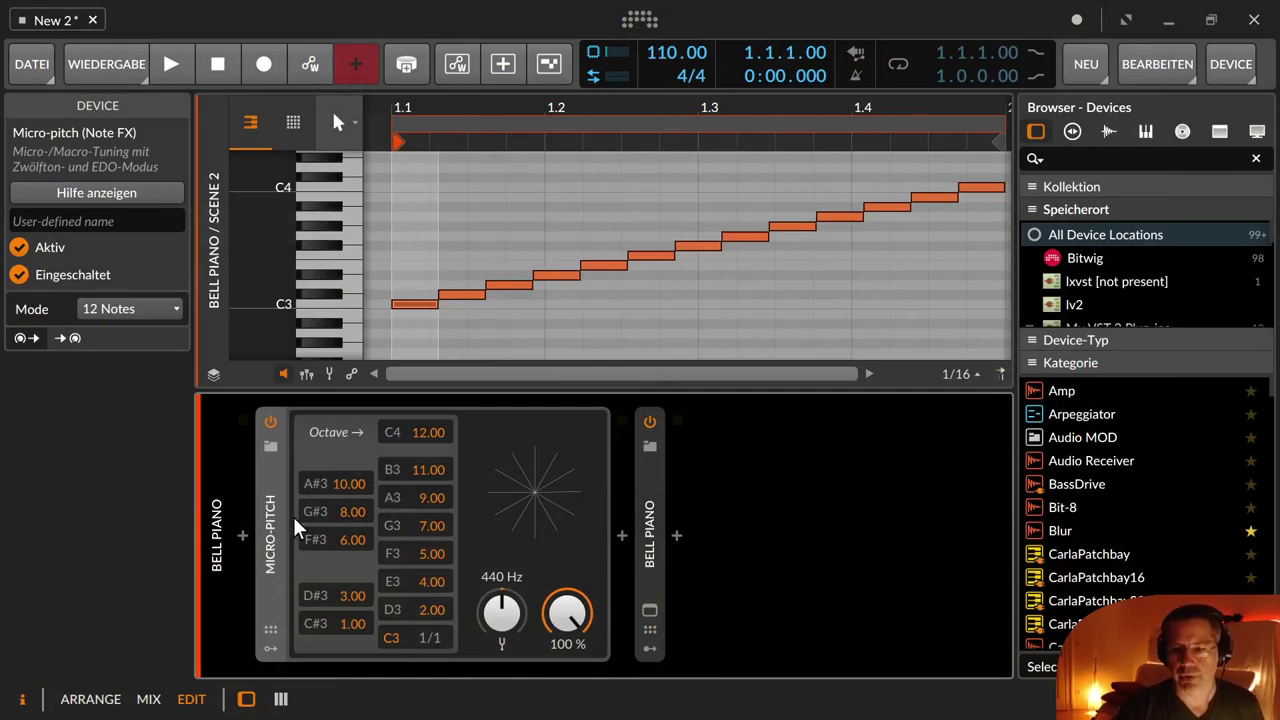
- Switch the Micro-pitch device off and on again, and look through its tuning presets without loading one
click(270, 423)
click(269, 424)
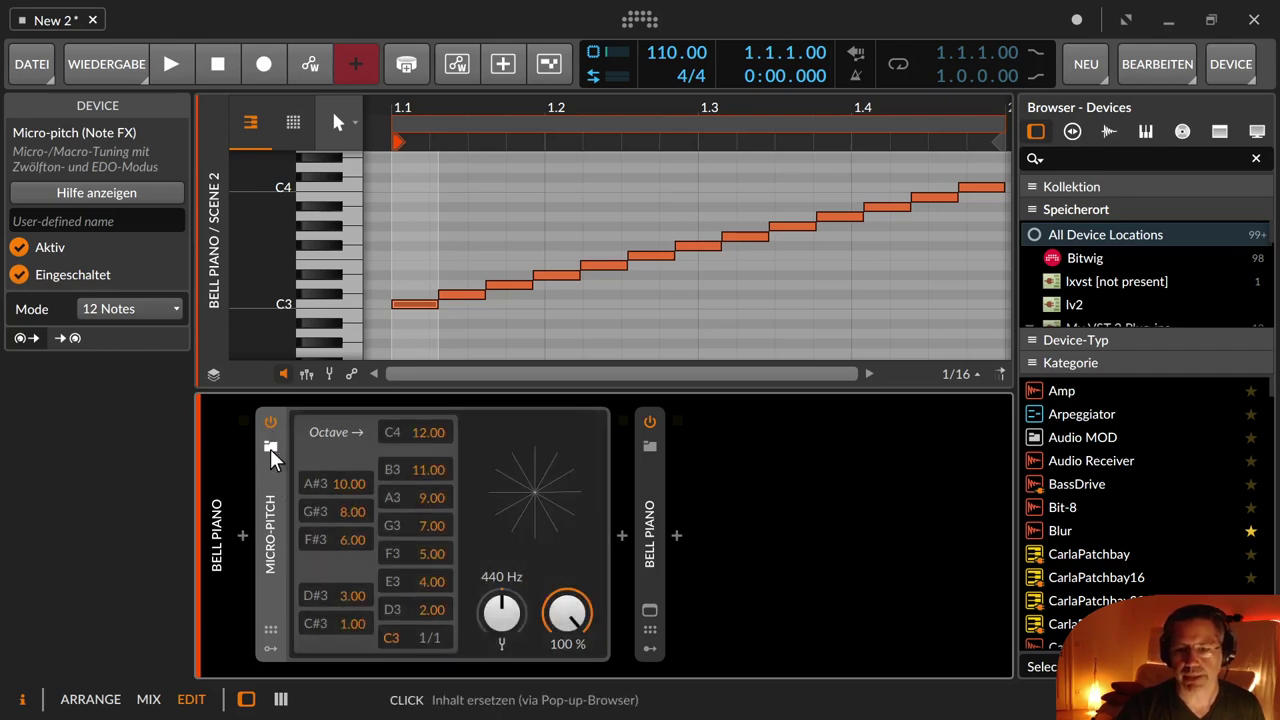
click(270, 447)
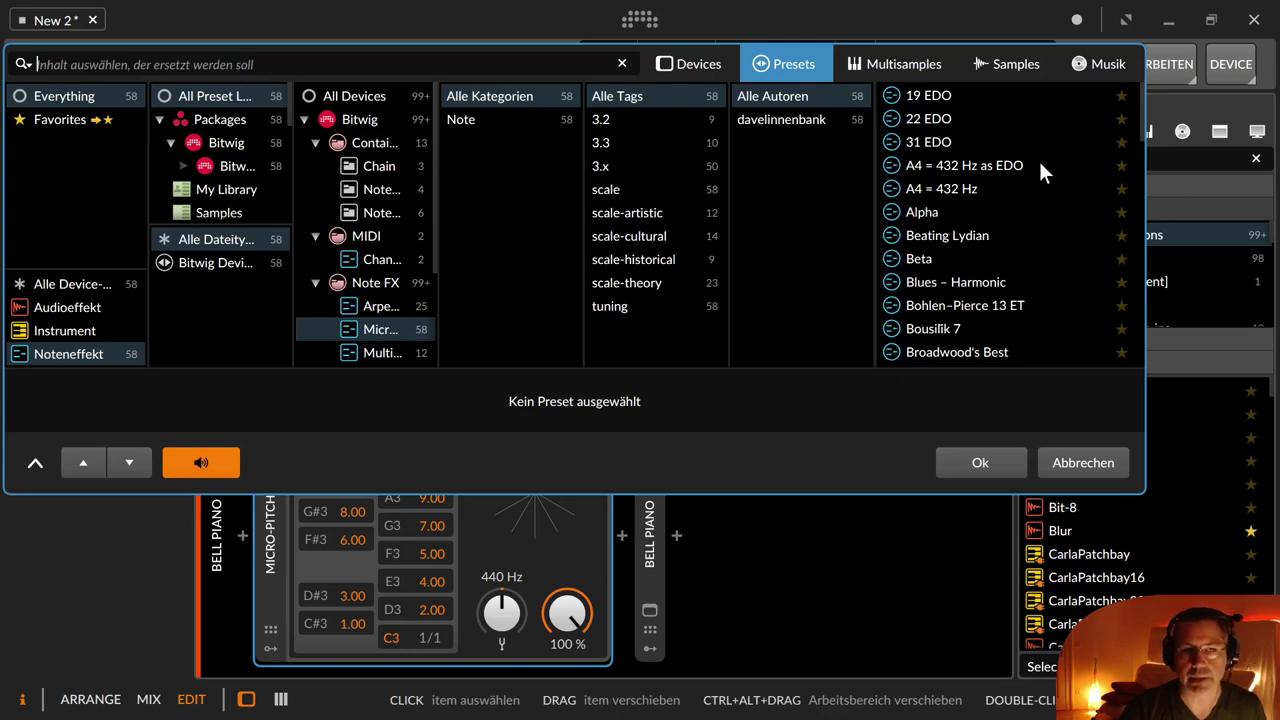
scroll(1040, 172, down, 15)
scroll(1040, 165, down, 2)
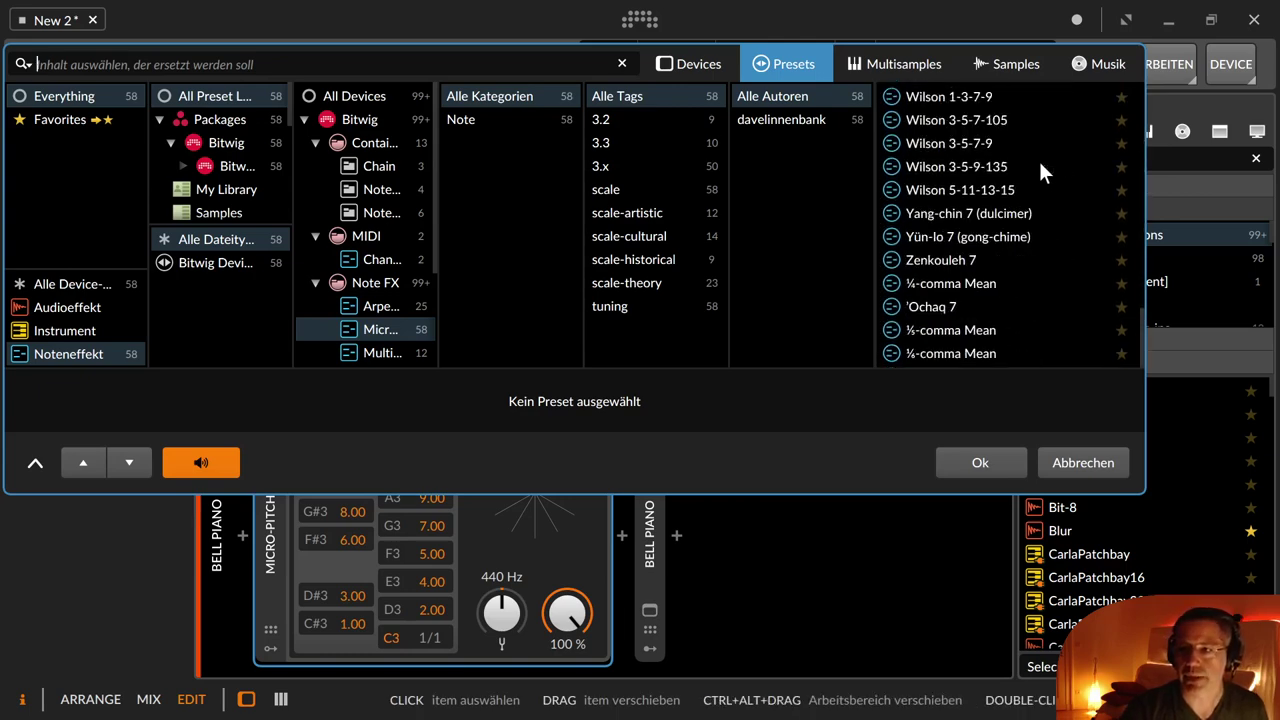
scroll(1040, 165, up, 15)
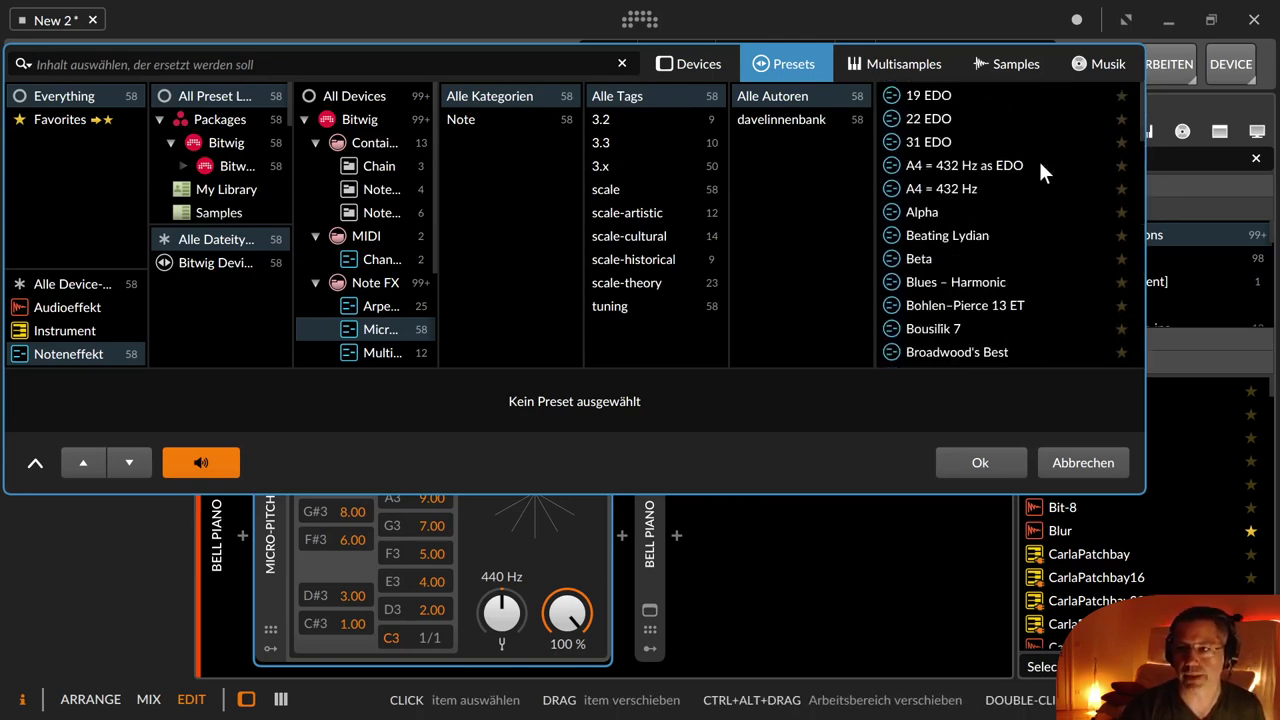
click(1094, 459)
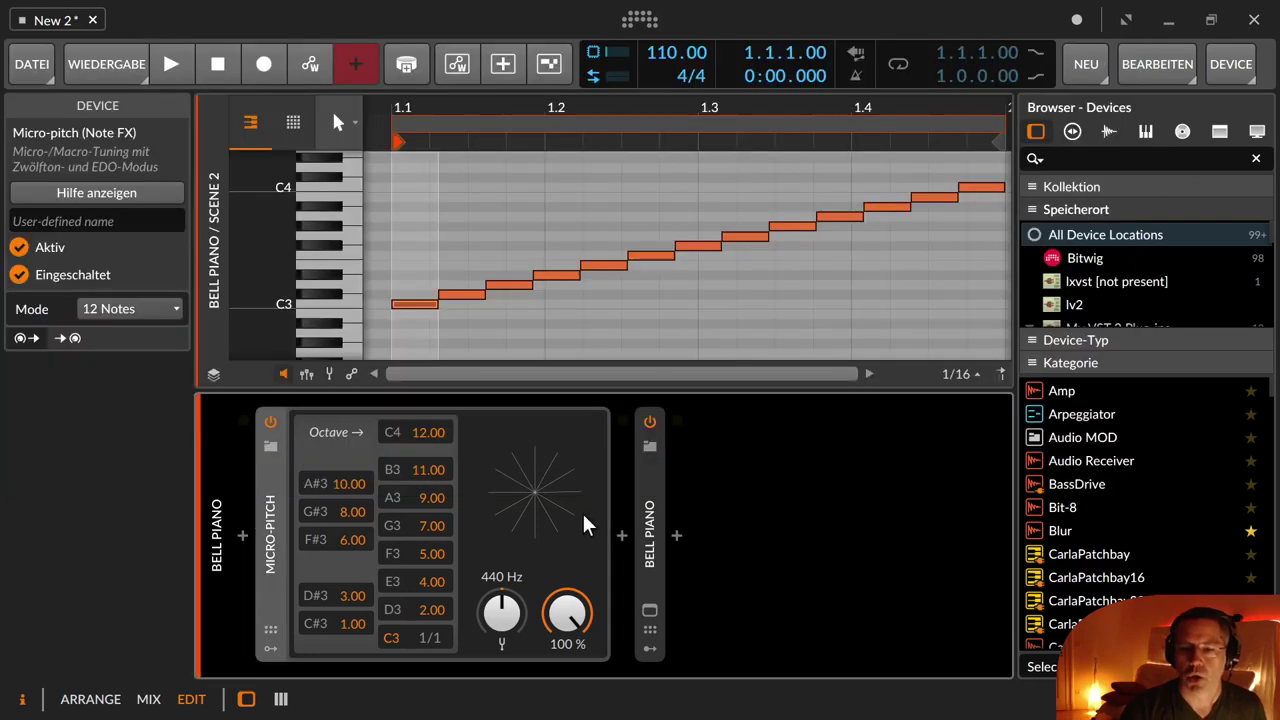
- Show and hide the Micro-pitch device's remote controls and modulator slots
click(270, 632)
click(271, 625)
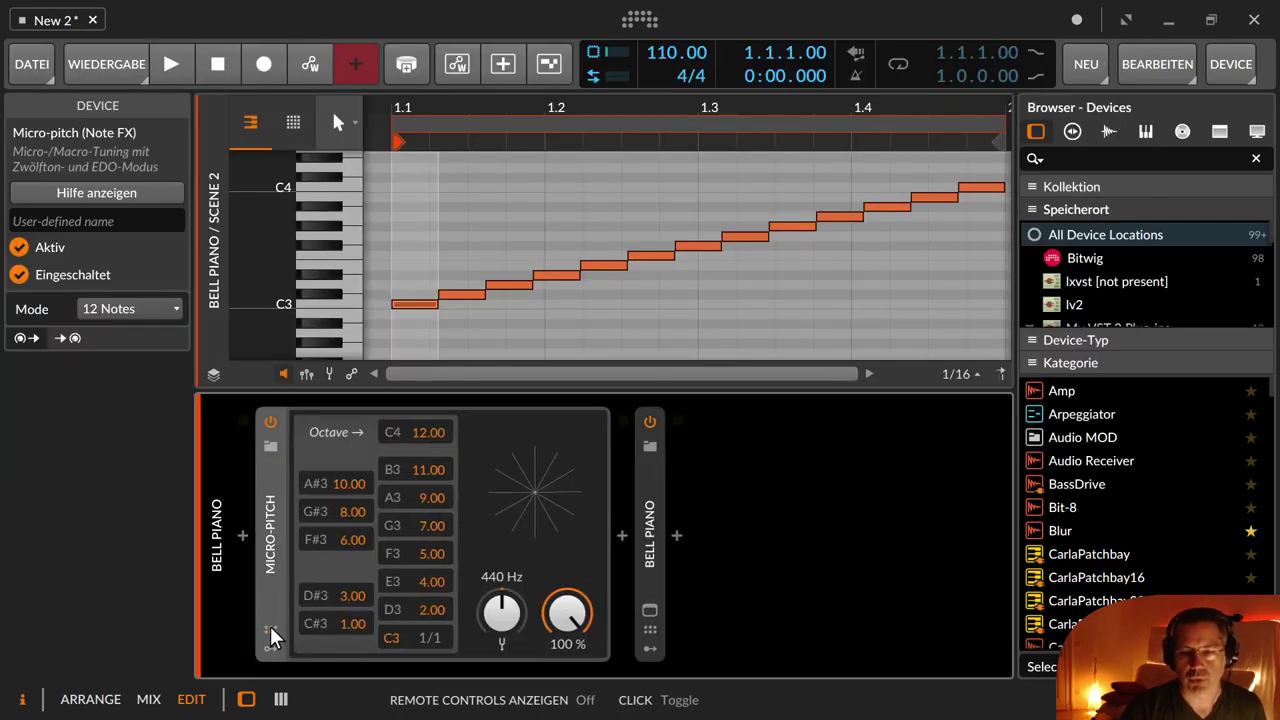
click(269, 651)
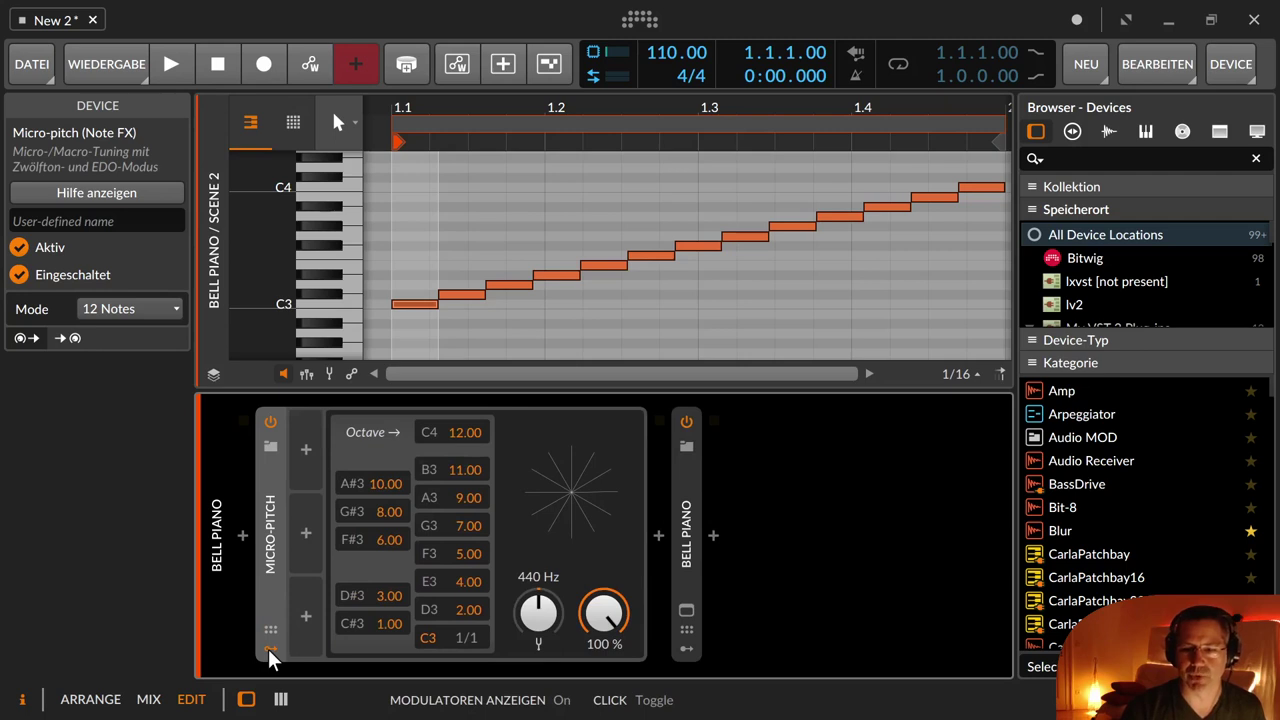
click(268, 649)
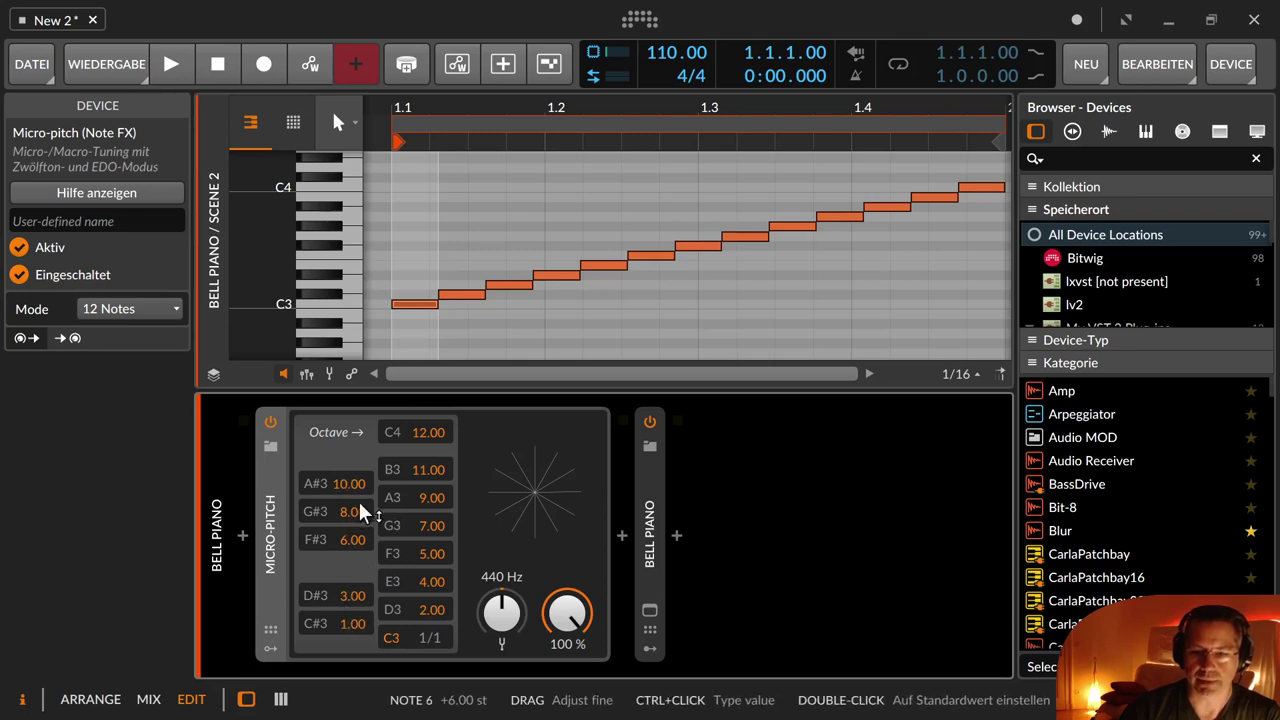
- Enlarge the piano roll's note rows, and detune E3 in Micro-pitch to 4.62 and 4.29, resetting it to its default each time
drag(266, 280, 266, 306)
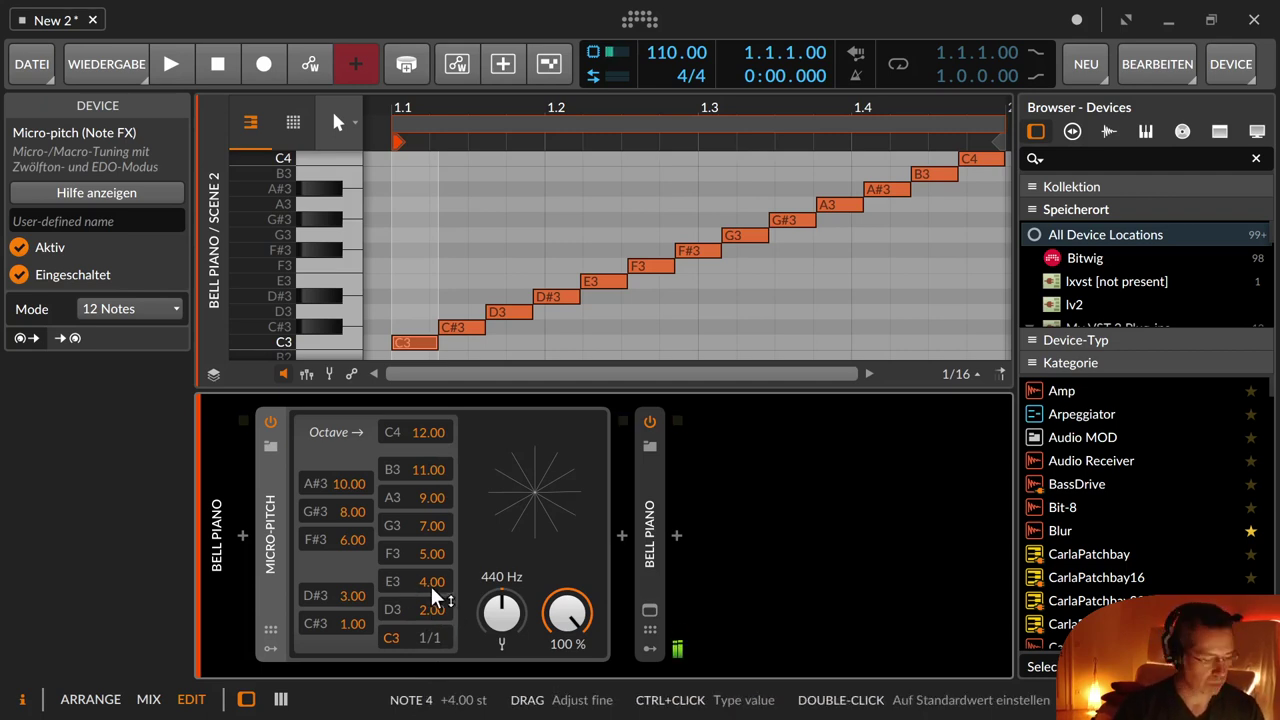
mouse_move(440, 581)
mouse_down()
mouse_move(440, 553)
mouse_move(441, 579)
mouse_up()
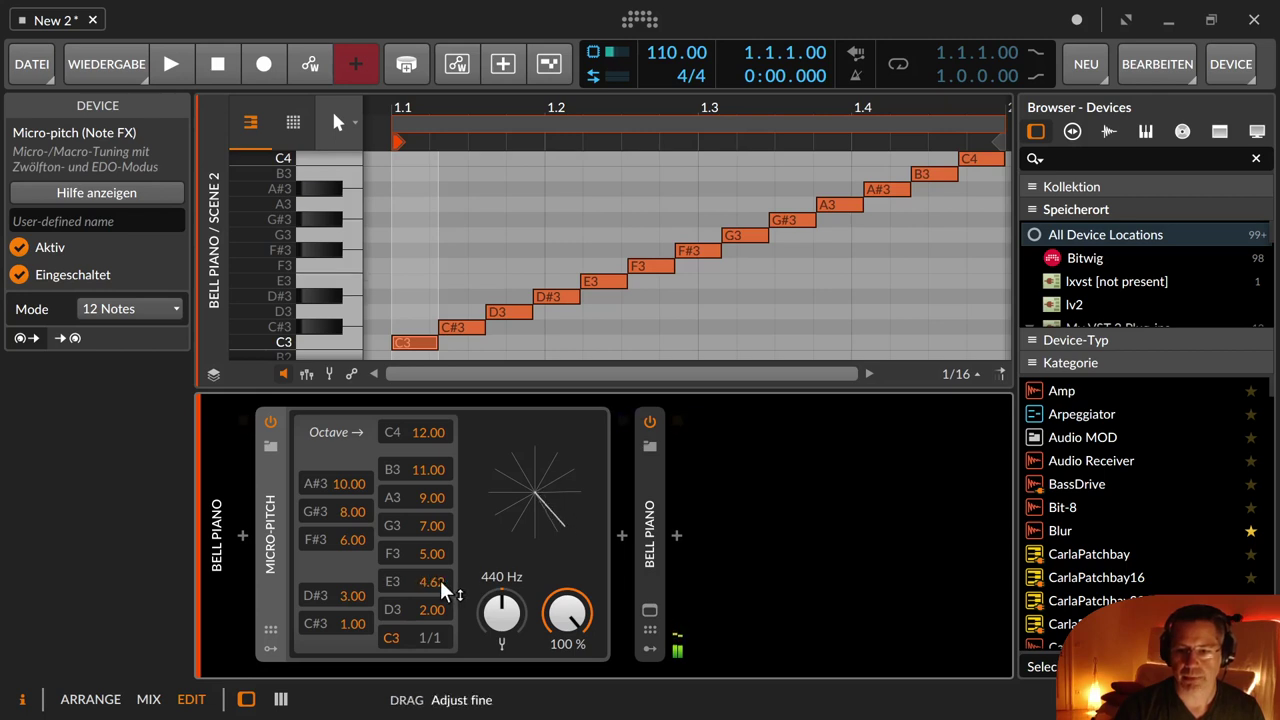
double_click(438, 584)
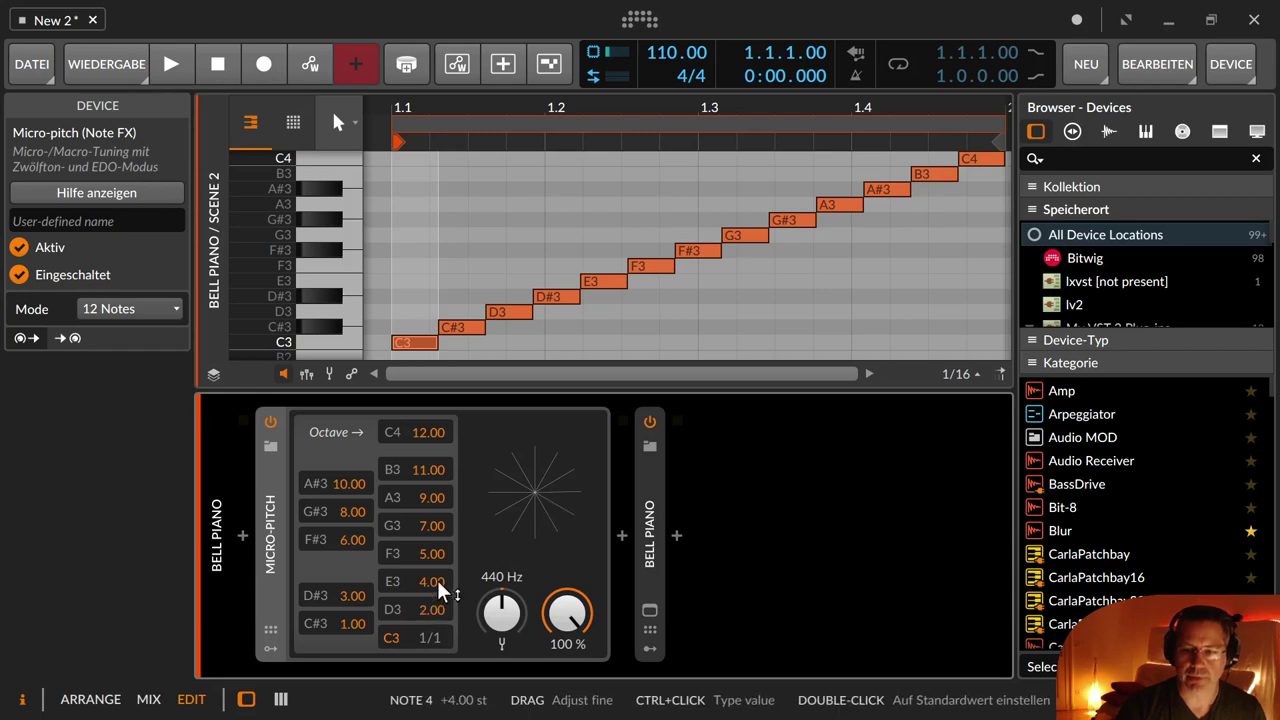
mouse_move(437, 582)
mouse_down()
mouse_move(437, 594)
mouse_move(437, 566)
mouse_up()
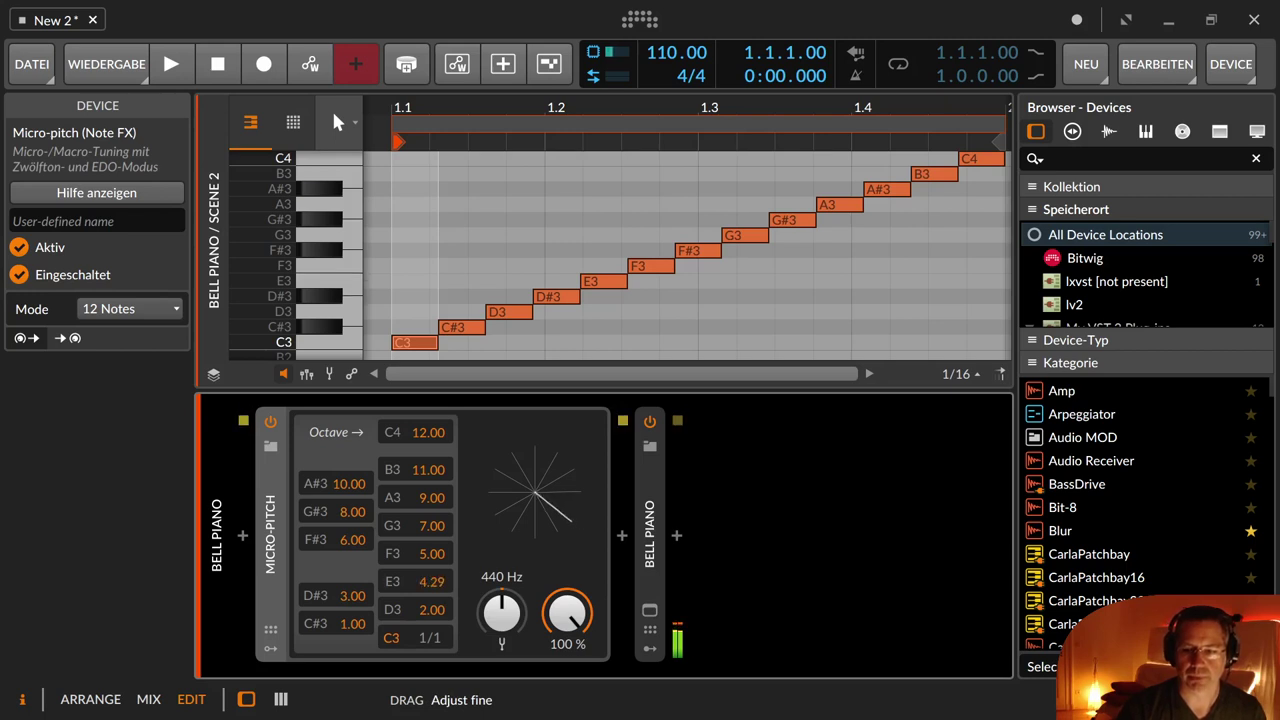
double_click(436, 579)
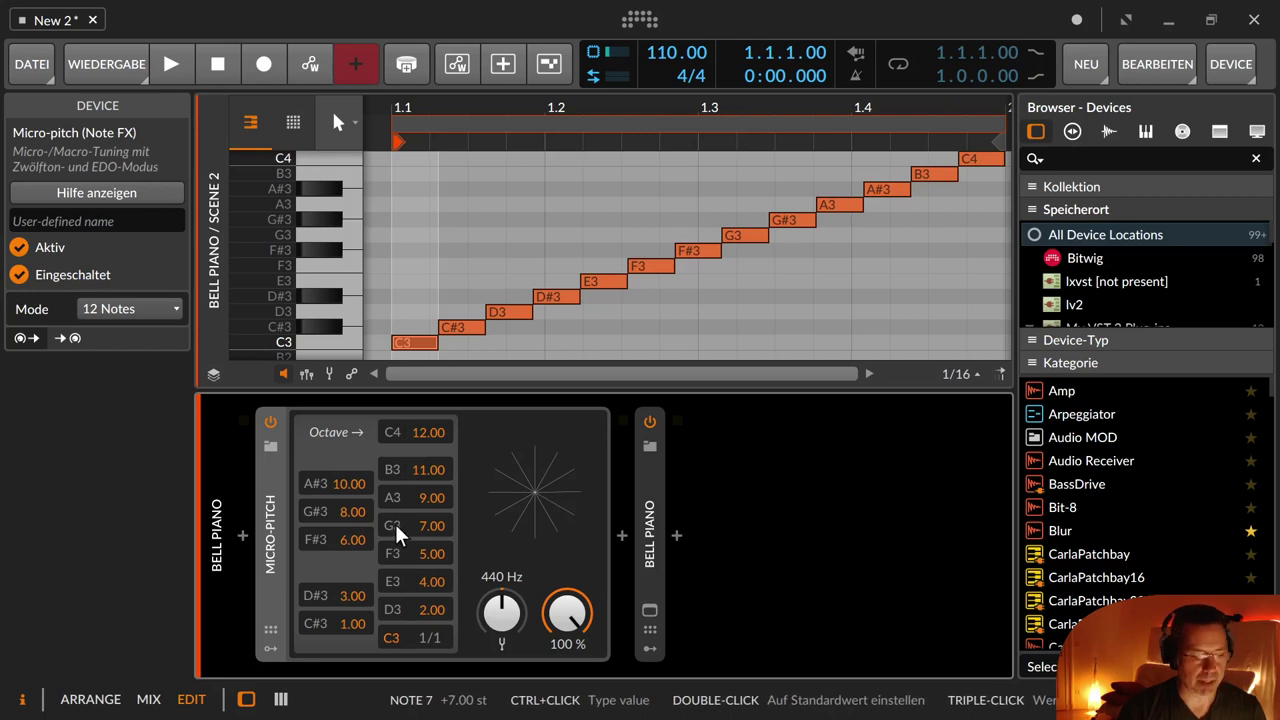
- Play the chromatic Bell Piano clip to hear the standard tuning, and stop playback
click(168, 62)
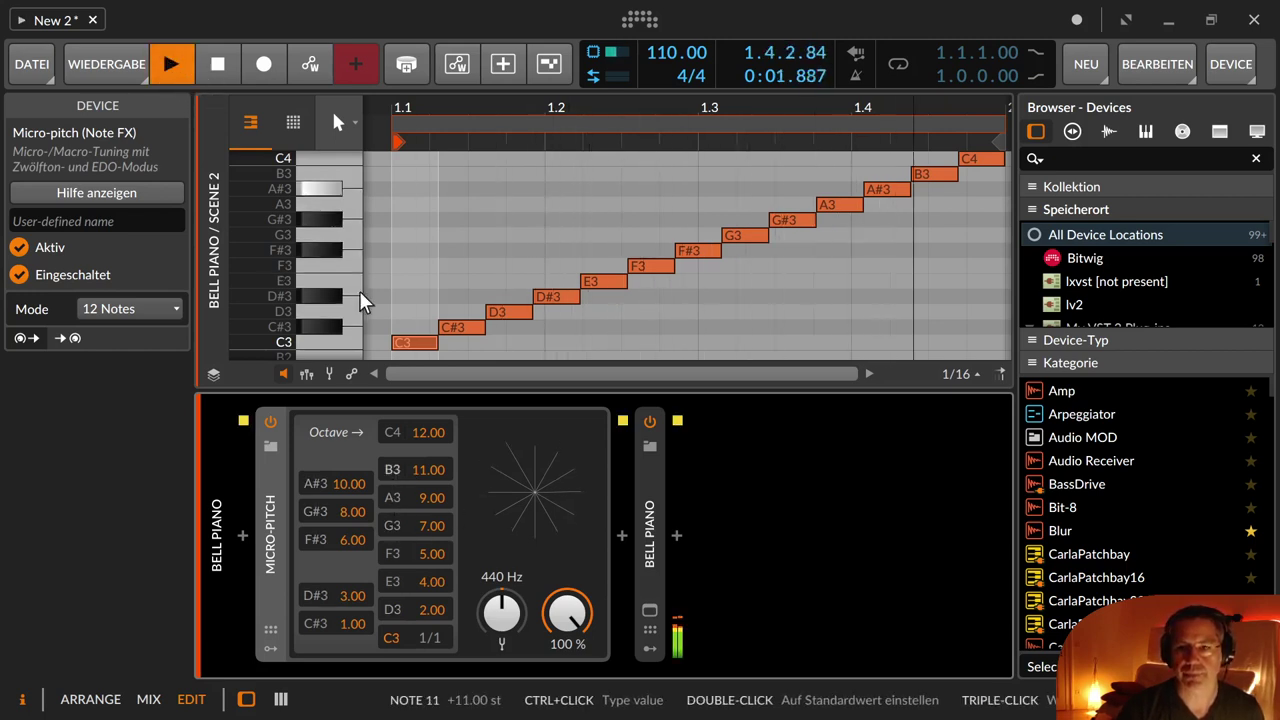
click(215, 64)
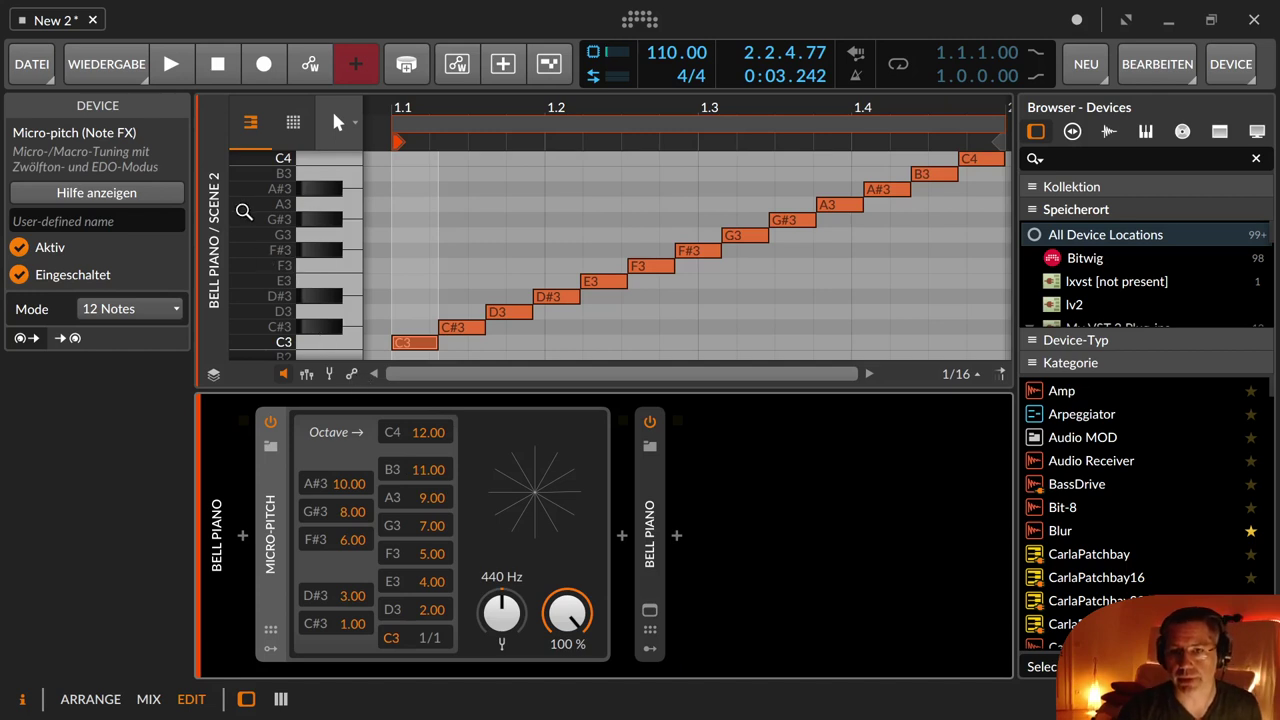
key(space)
key(space)
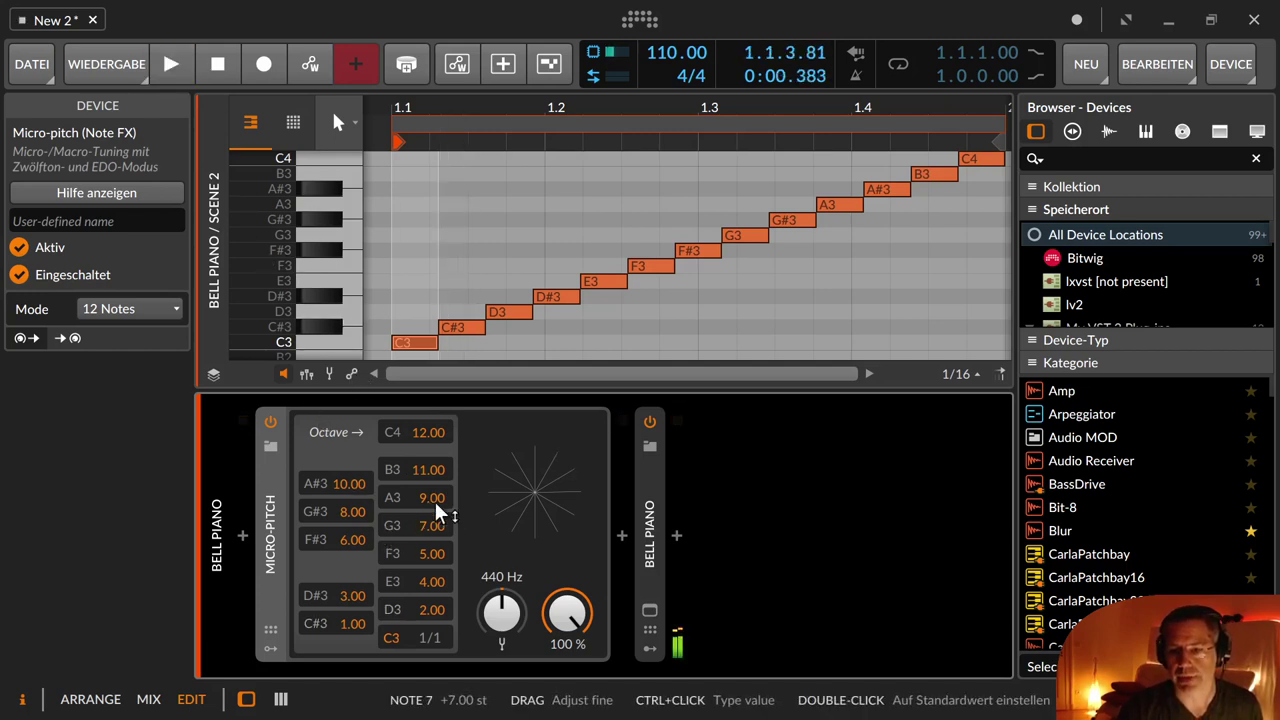
- Play the clip while retuning B3 to 11.20, G#3 to 7.76, F#3 to 6.37, E3 to 3.60, C#3 to 1.22 and D#3 to 2.62
key(space)
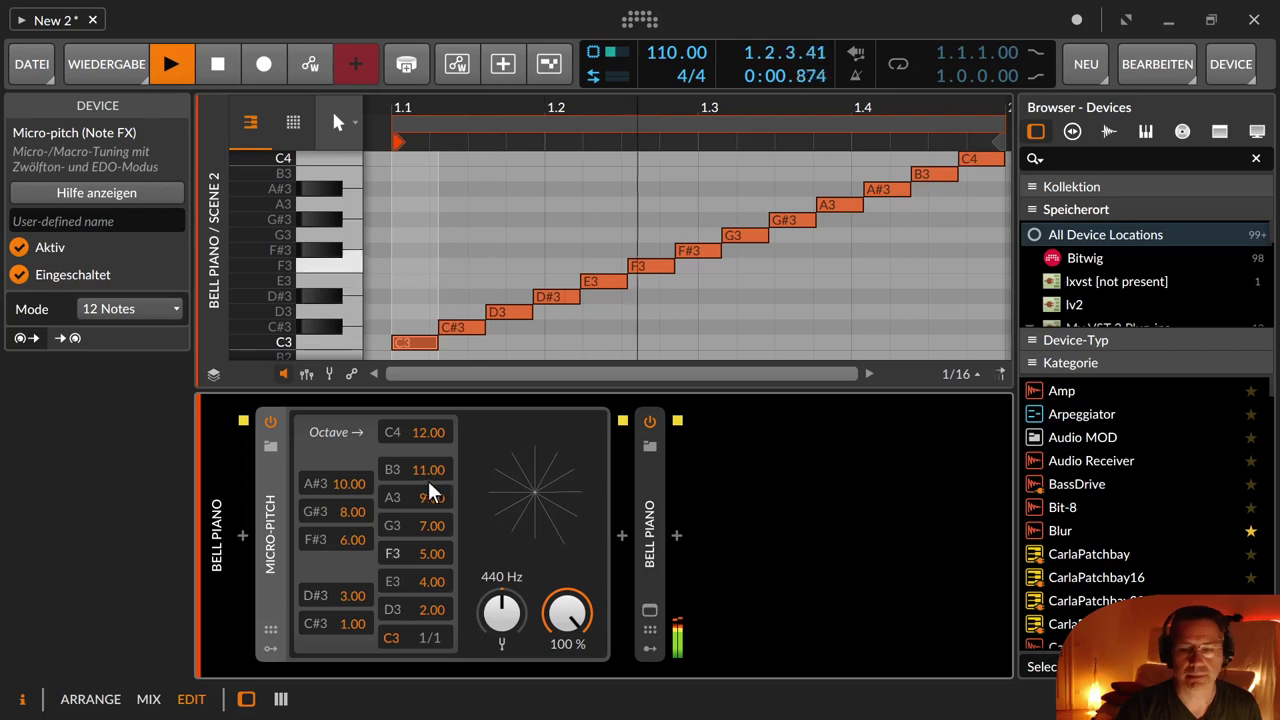
drag(422, 477, 422, 466)
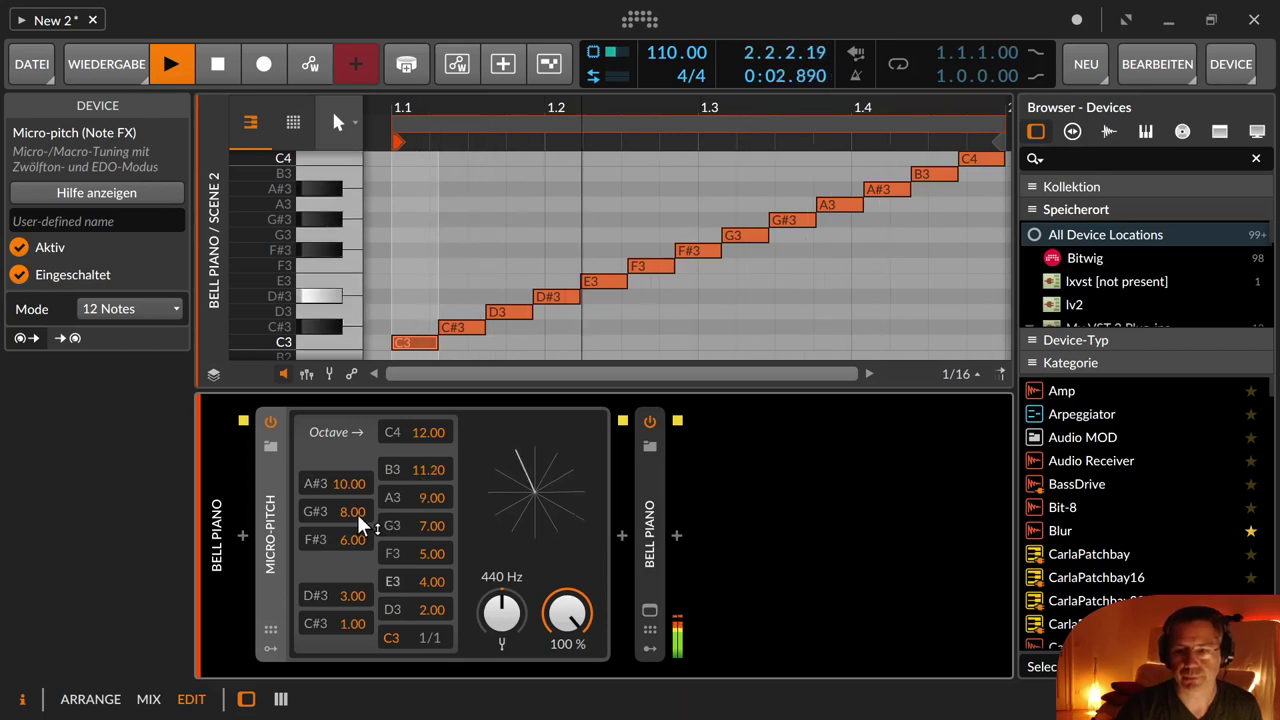
drag(360, 520, 352, 532)
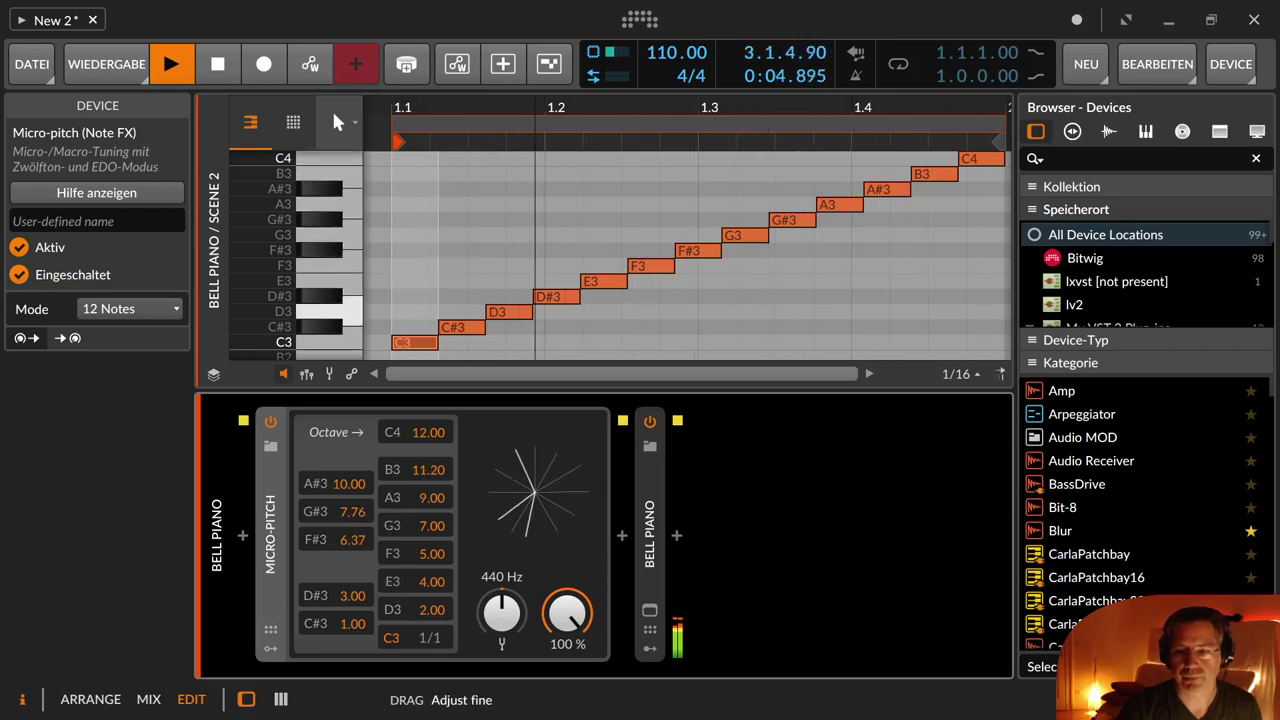
drag(428, 582, 428, 592)
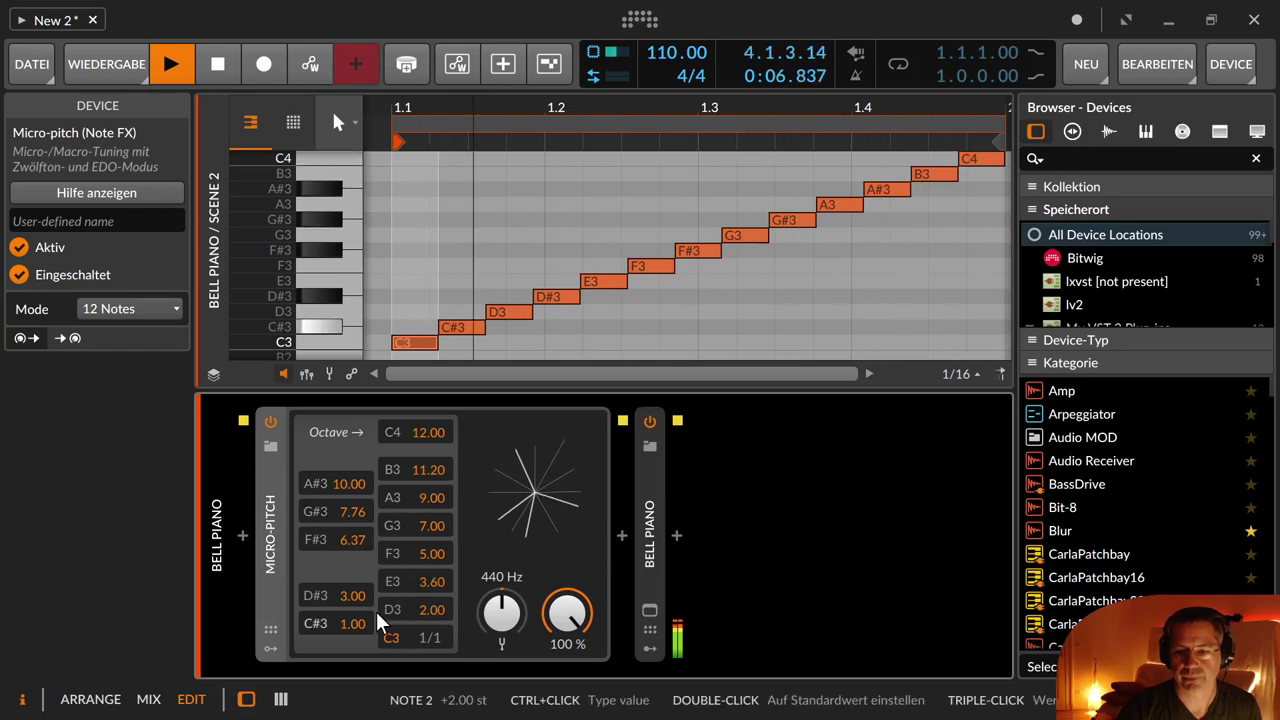
drag(352, 623, 352, 605)
- Retune the C4 octave to 11.82, A3 to 9.26 and A#3 to 9.90 during playback, and stop the clip
drag(428, 432, 428, 436)
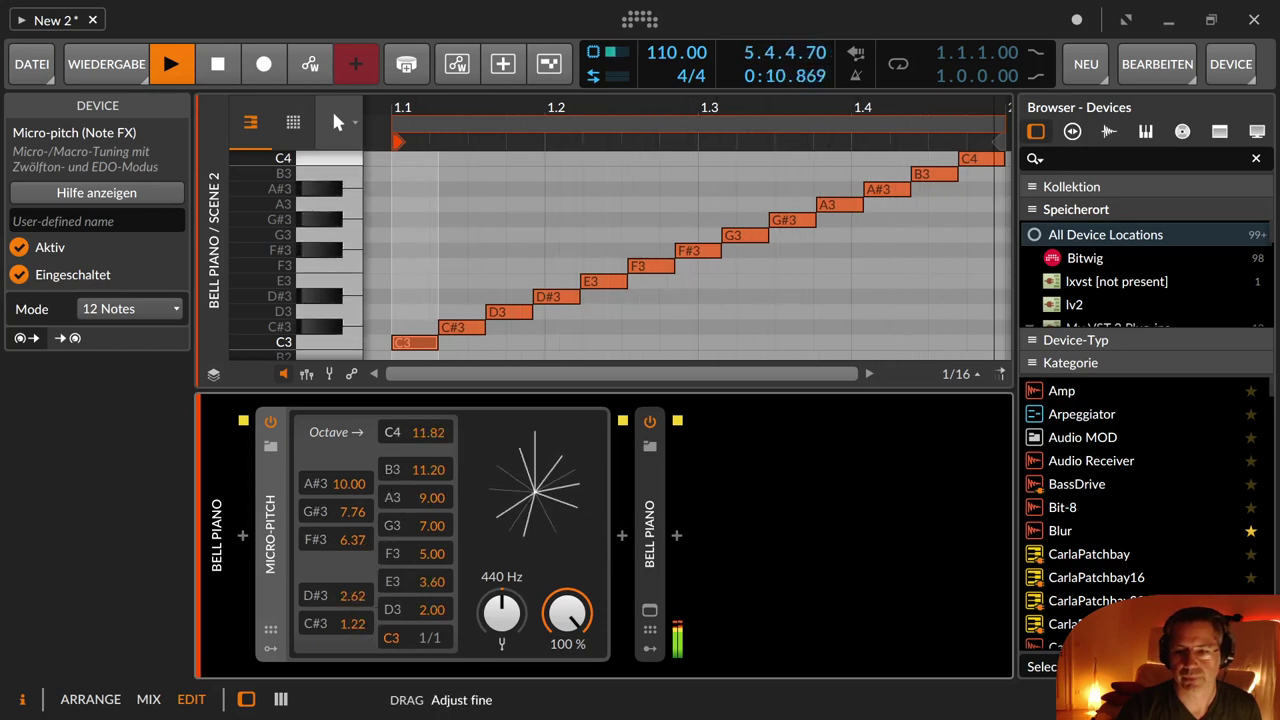
drag(434, 502, 434, 494)
drag(361, 479, 361, 485)
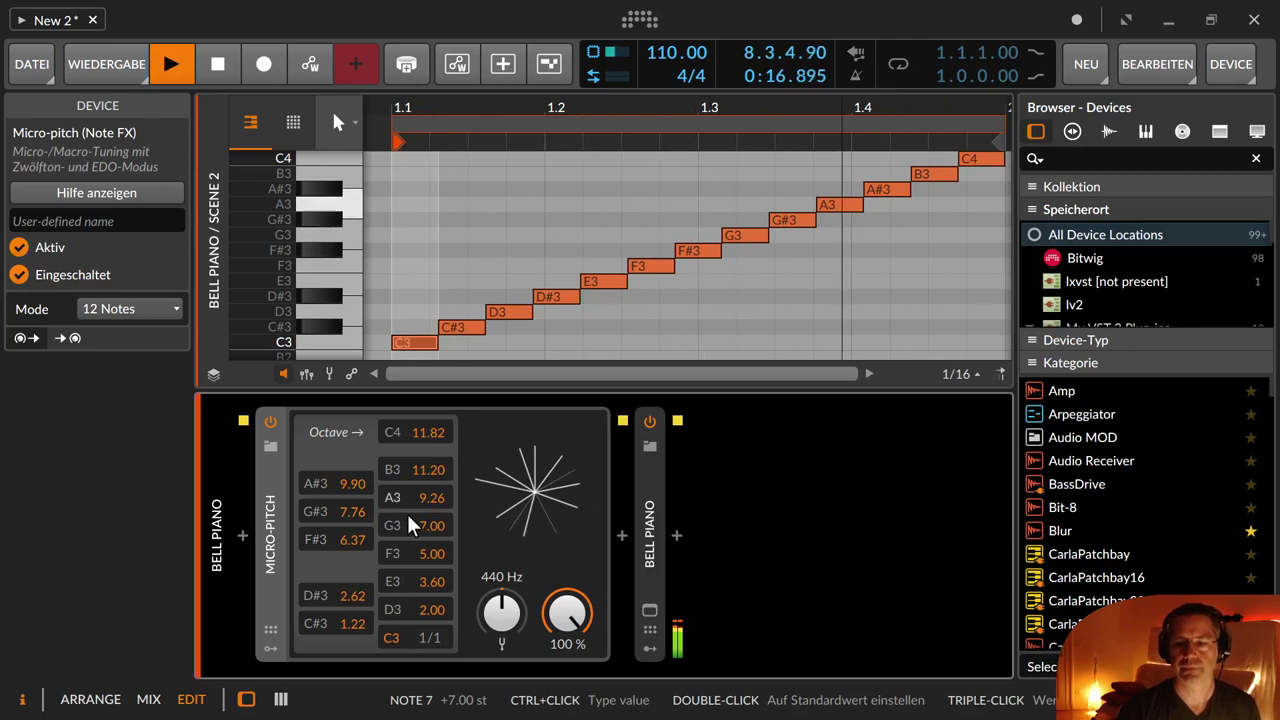
key(space)
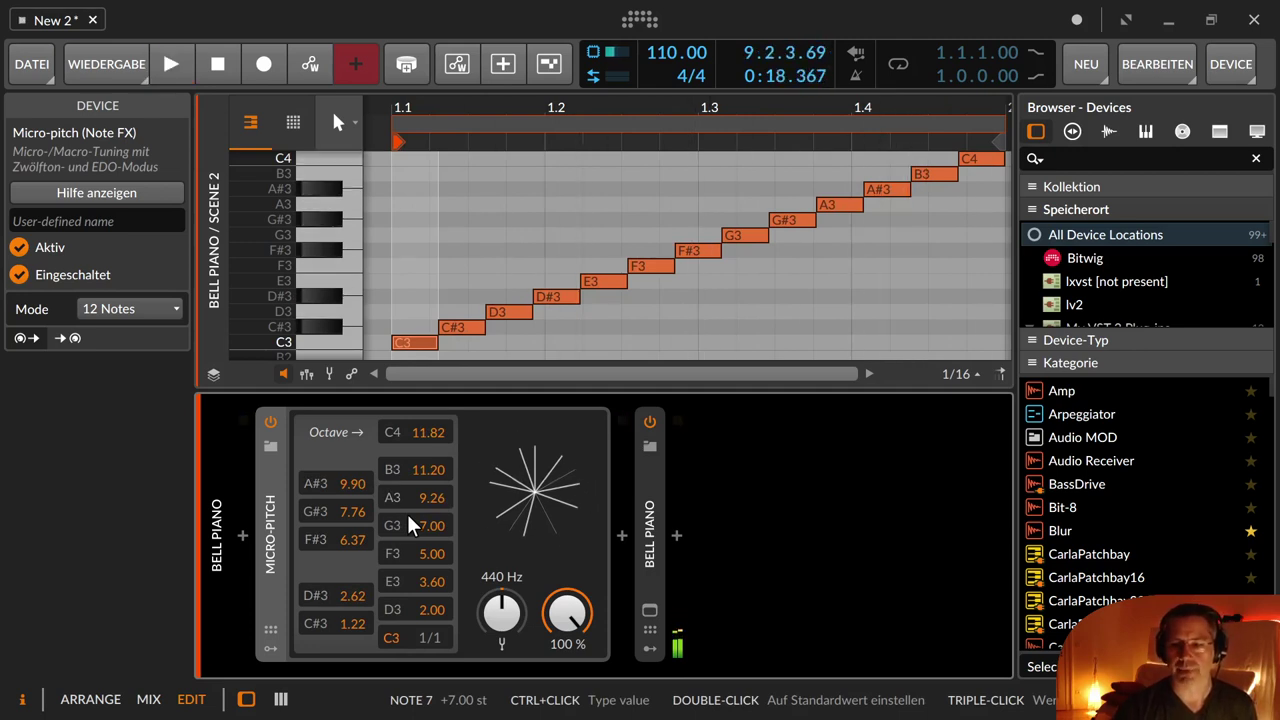
- Reset Micro-pitch's C4 octave interval to its default and try to load the device's default settings
double_click(435, 432)
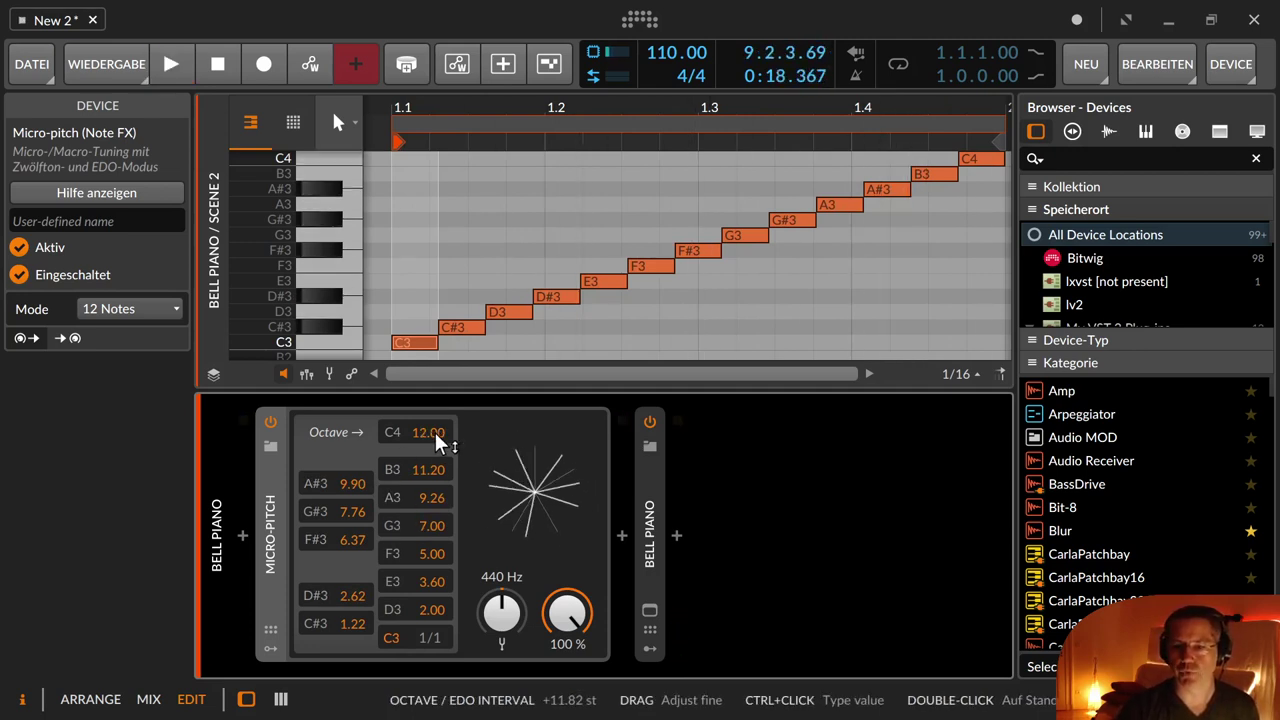
right_click(266, 494)
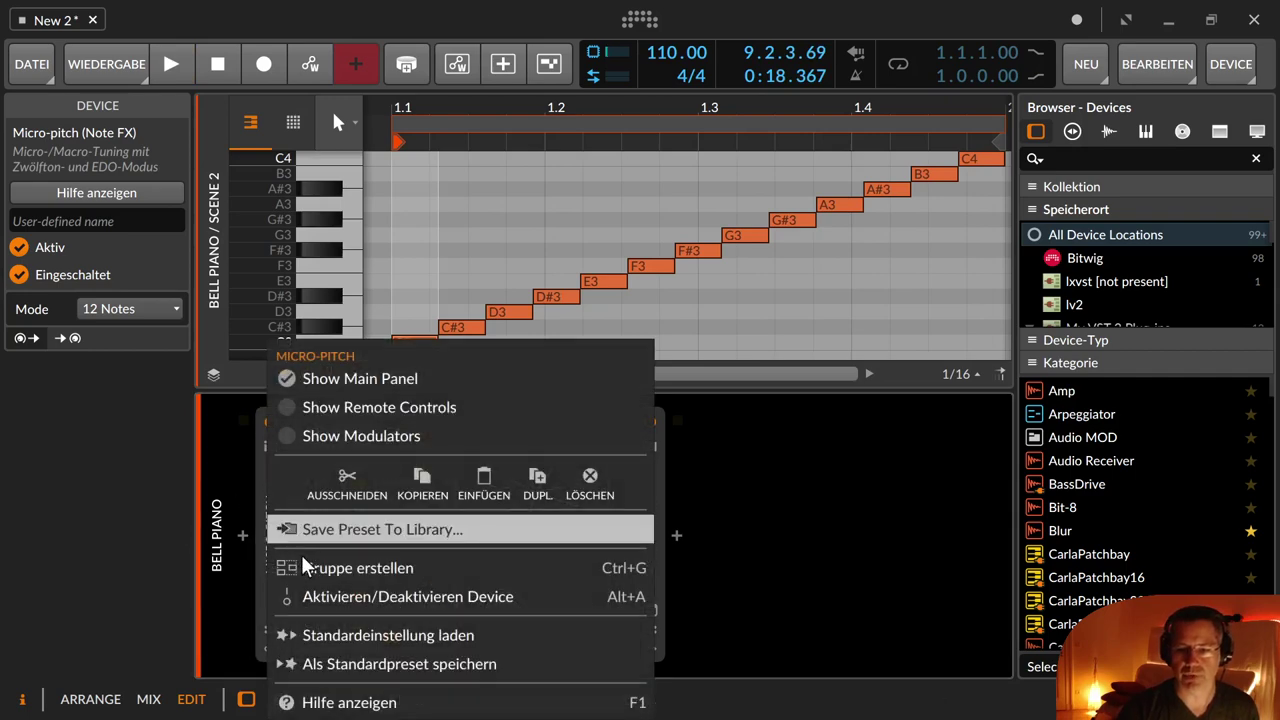
click(346, 635)
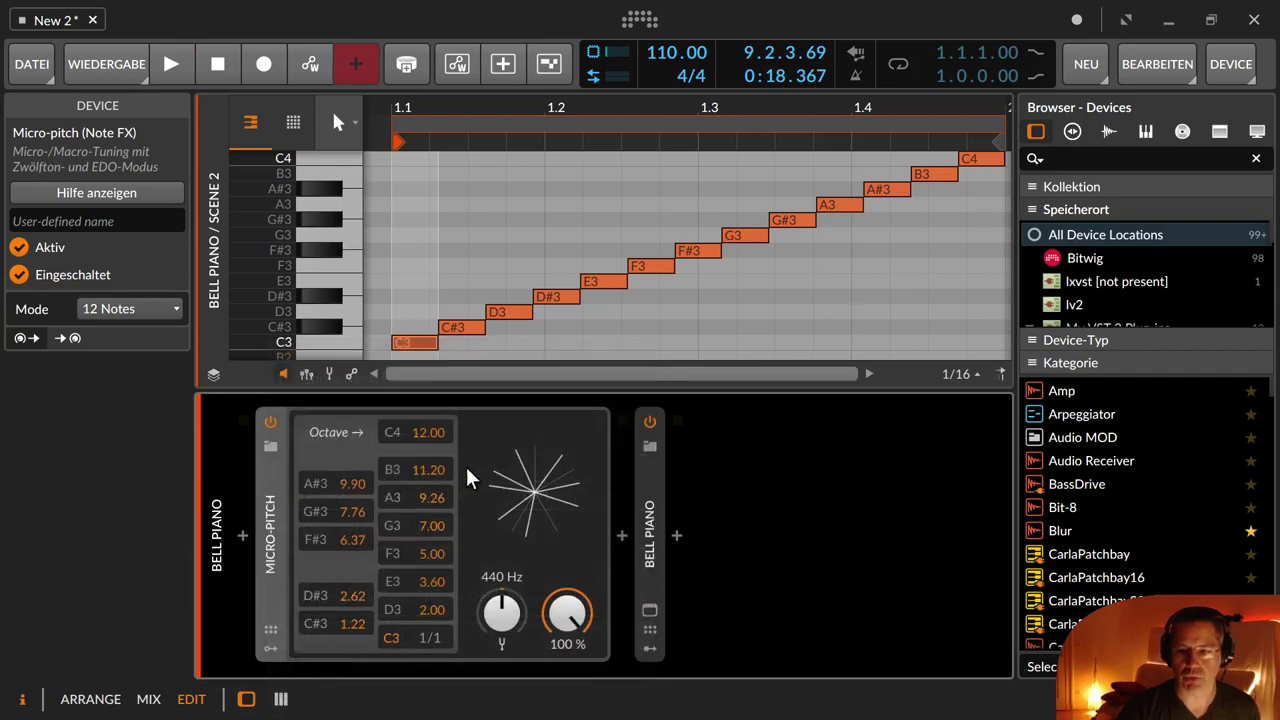
right_click(277, 484)
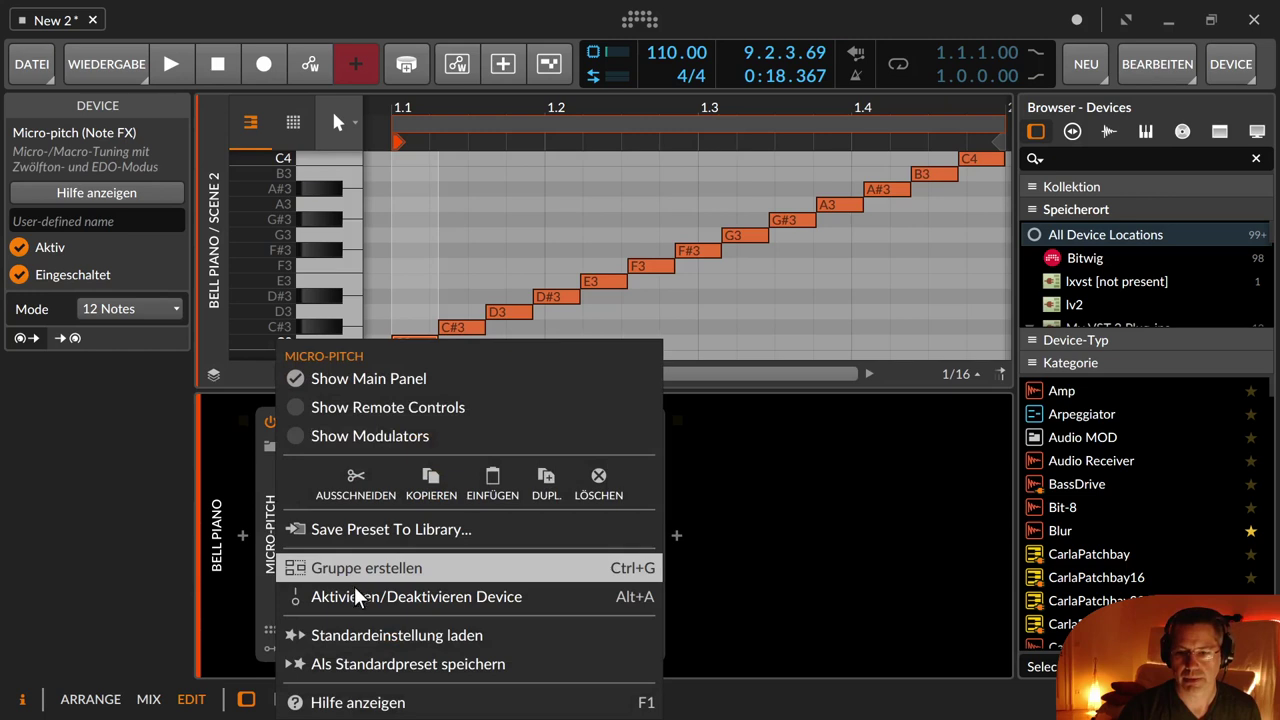
click(390, 633)
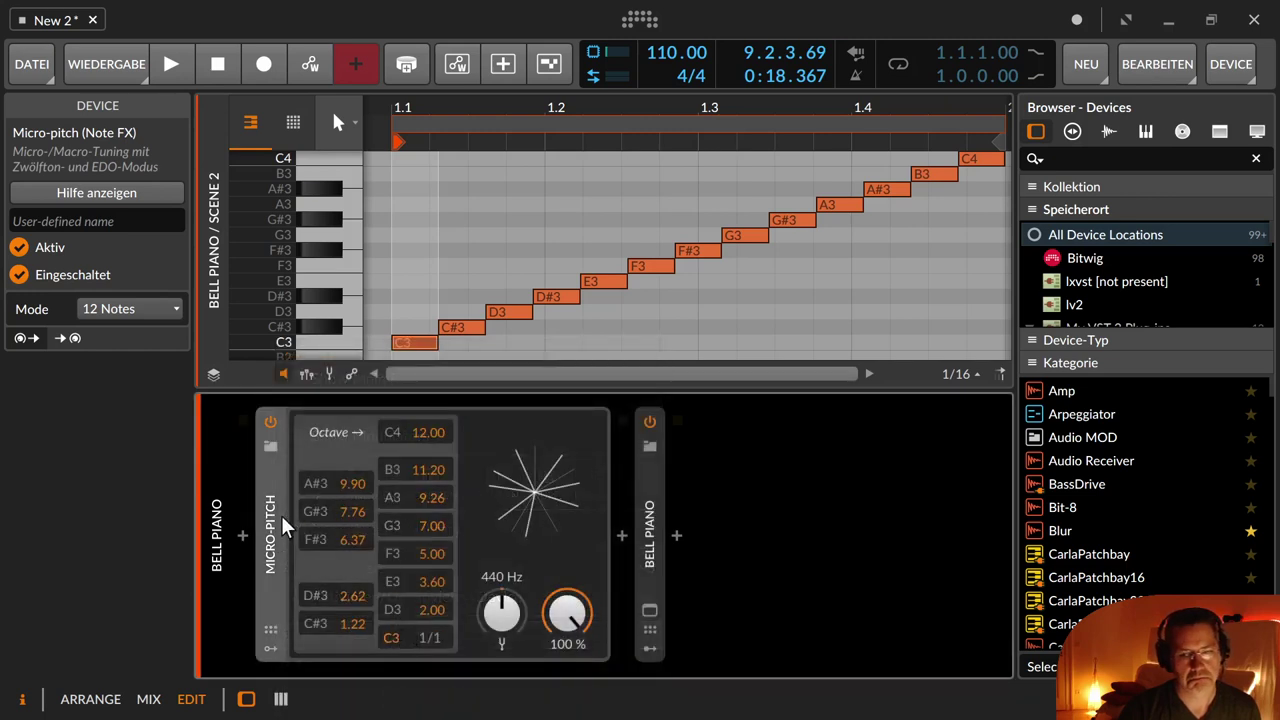
- Delete the detuned Micro-pitch device and insert a fresh Micro-pitch in front of the Bell Piano synth
key(Delete)
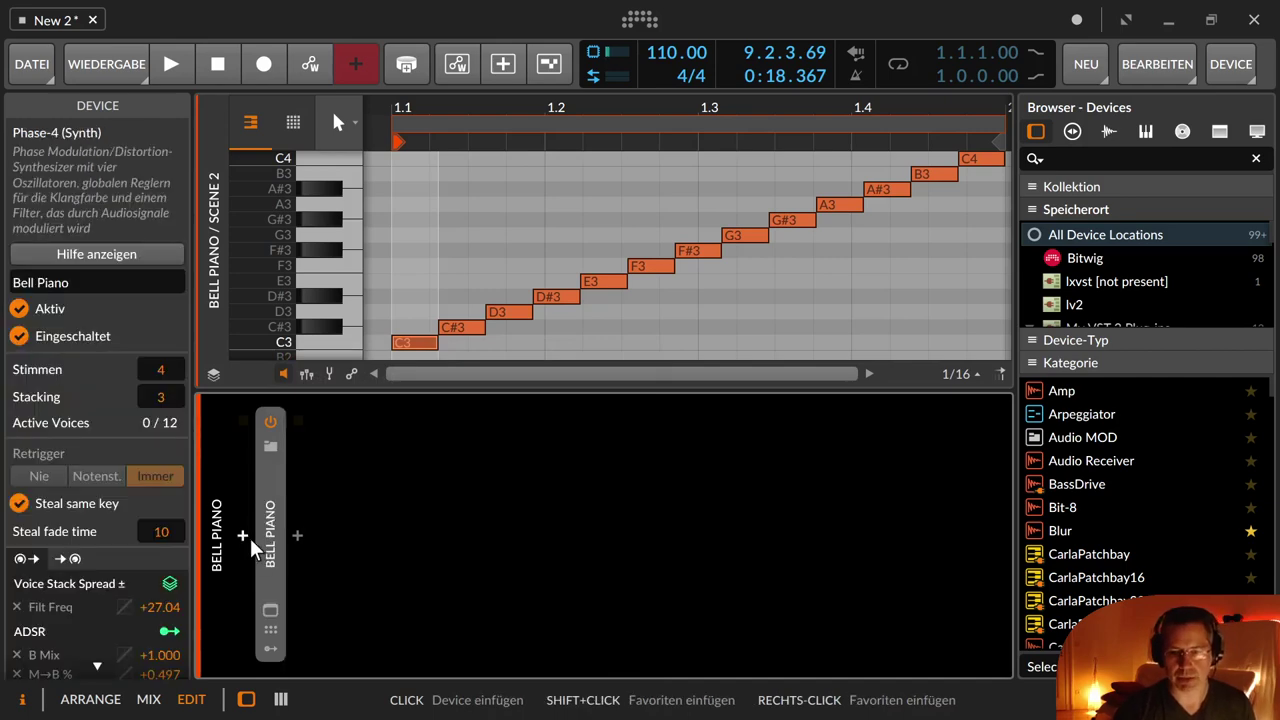
click(242, 536)
text(mic)
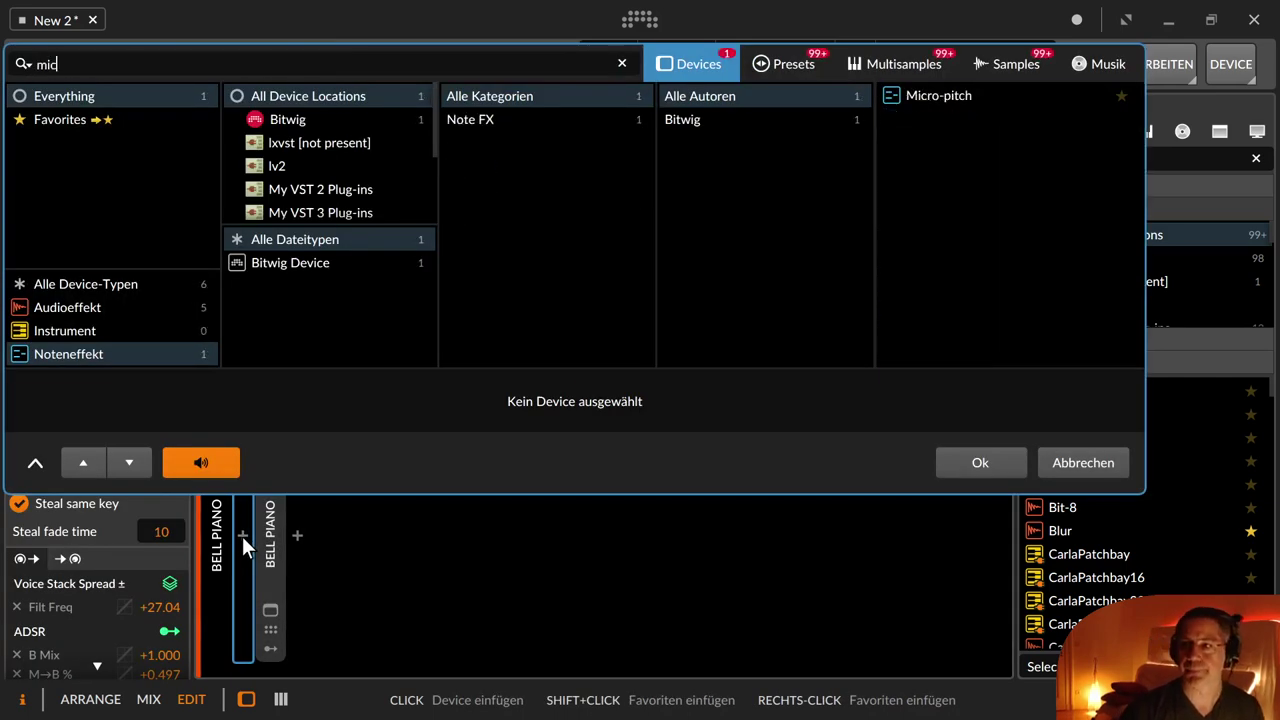
key(Down)
key(Return)
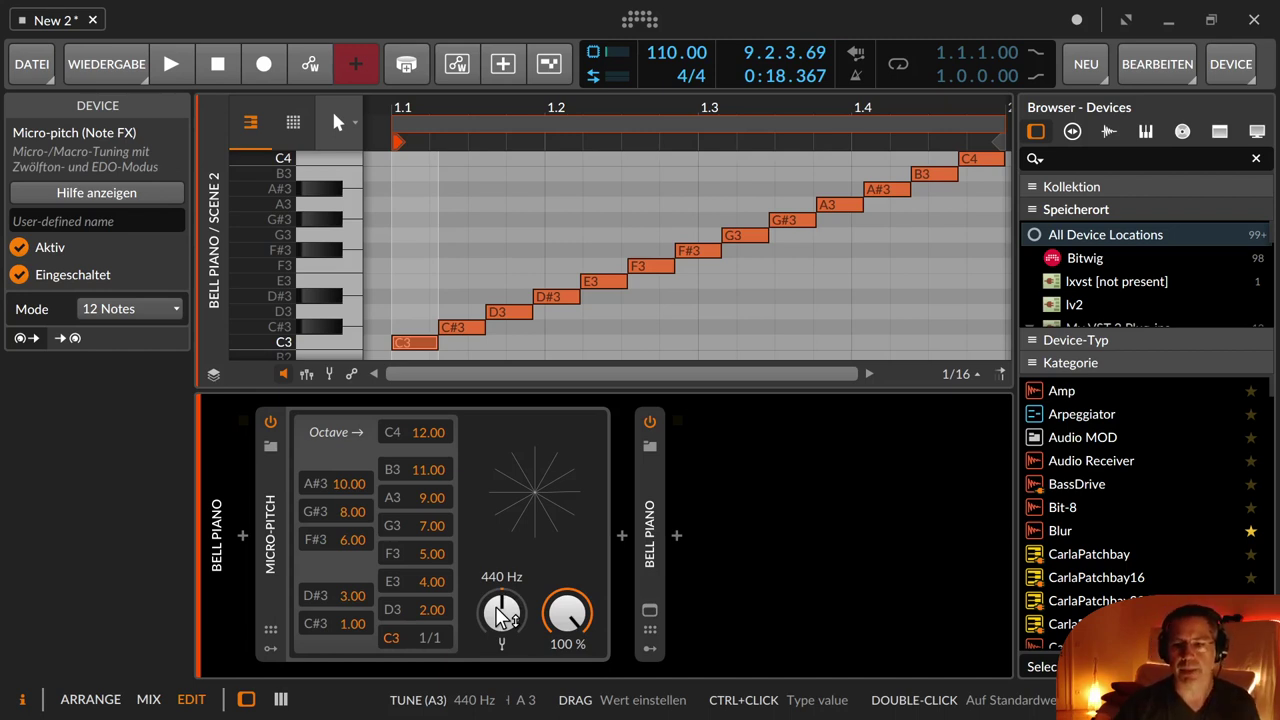
- Try Micro-pitch's reference pitch at 466 Hz and its amount at 0 % and 27.4 %, restoring them to 440 Hz and 100 %
mouse_move(498, 608)
mouse_down()
mouse_move(498, 630)
mouse_move(502, 585)
mouse_up()
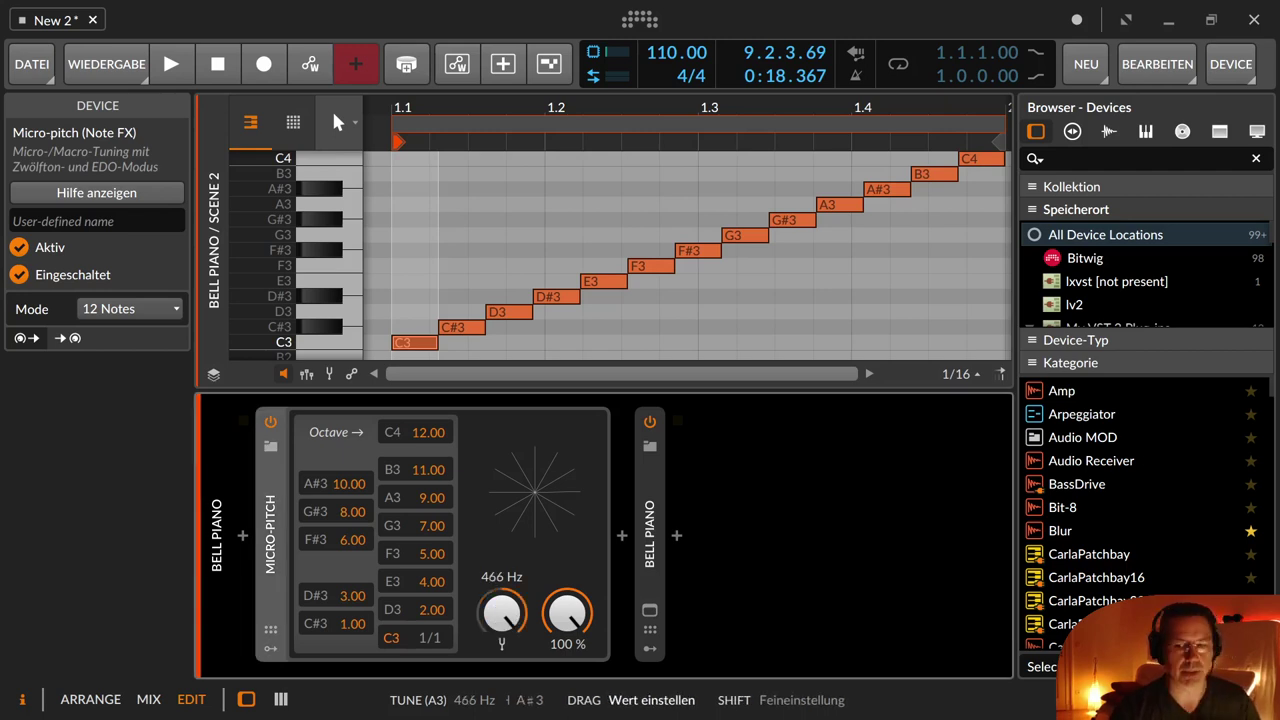
mouse_move(502, 612)
mouse_down()
mouse_move(502, 635)
mouse_move(505, 617)
mouse_up()
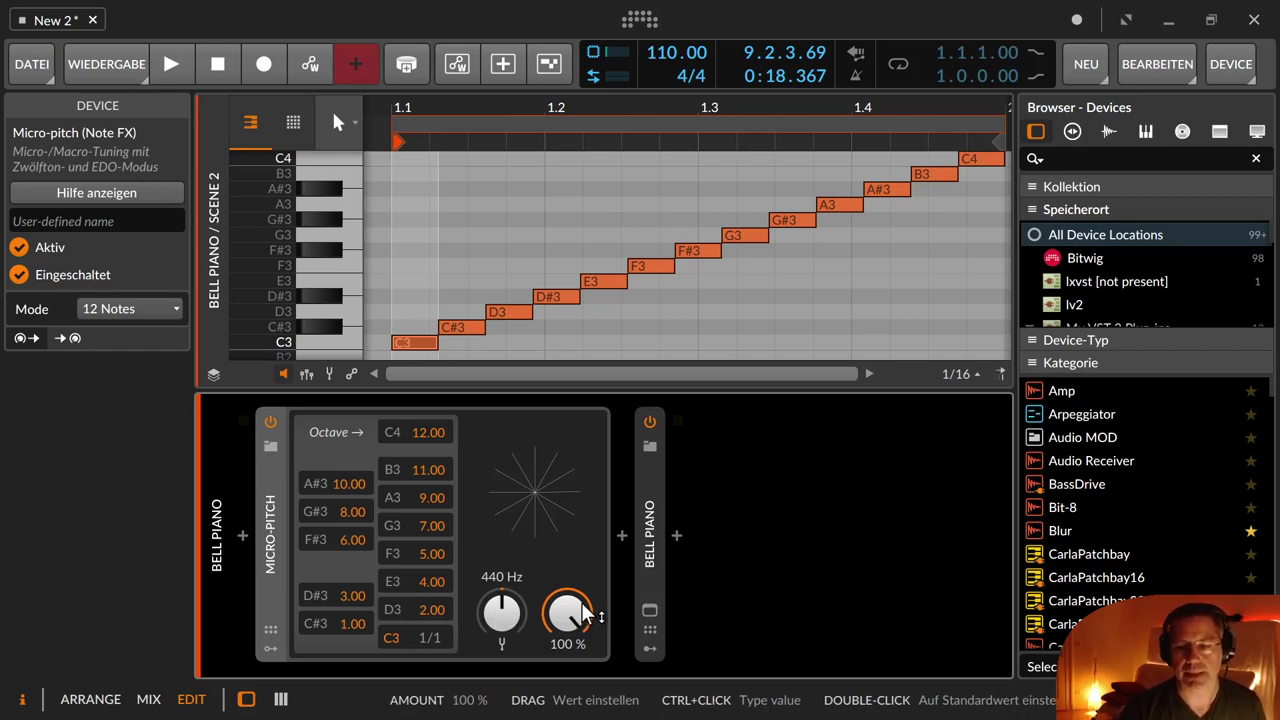
drag(585, 615, 585, 705)
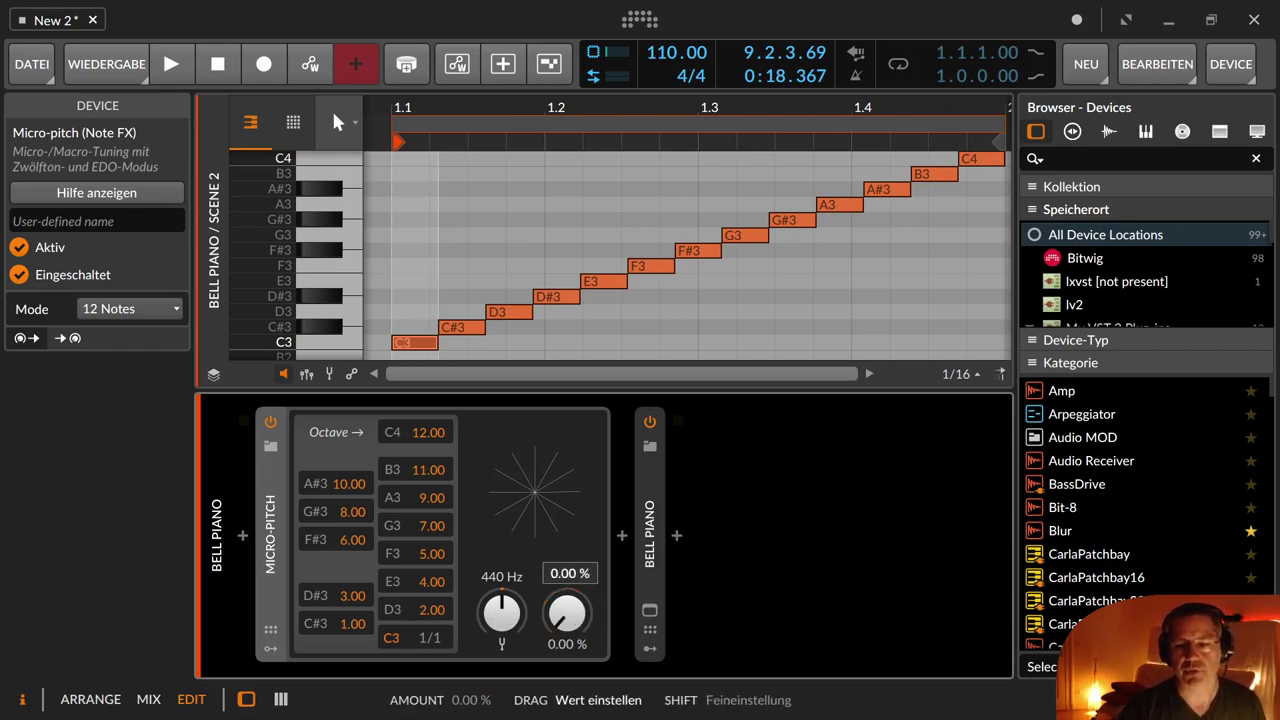
drag(566, 612, 566, 588)
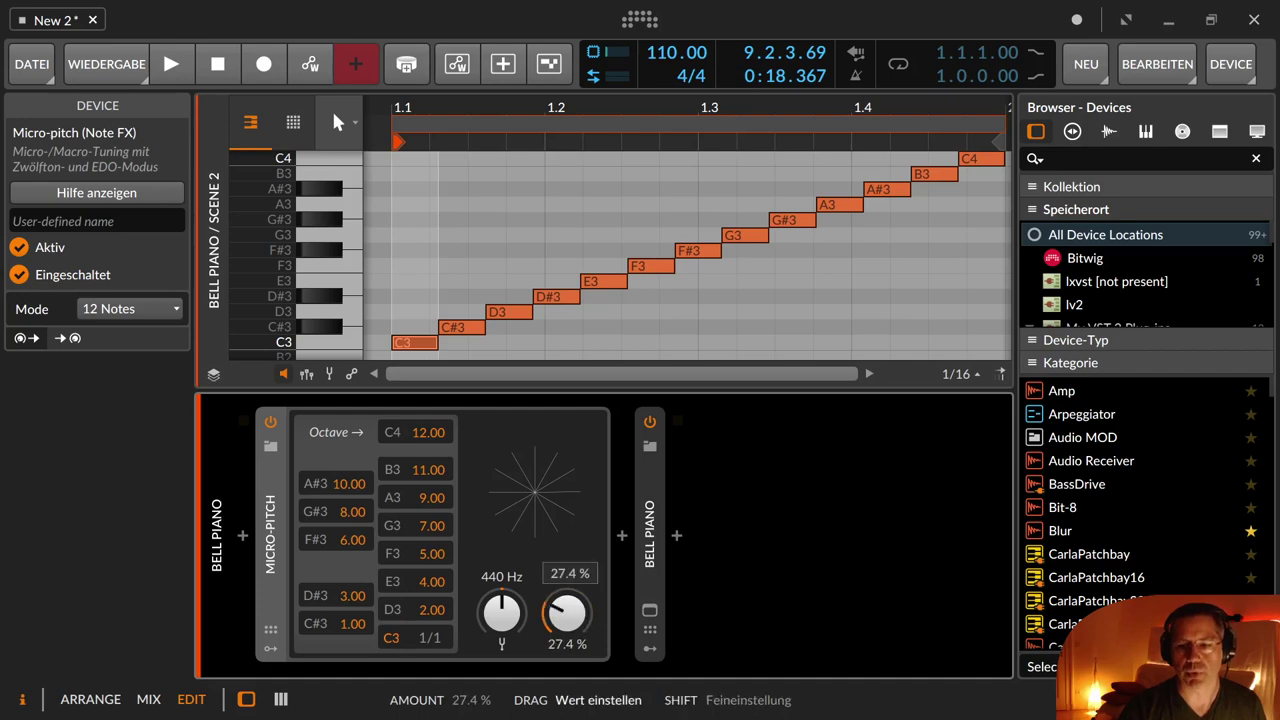
double_click(566, 612)
- Load the Javanese Chromatic 7 preset into Micro-pitch and play the clip once to hear the tuning
click(270, 446)
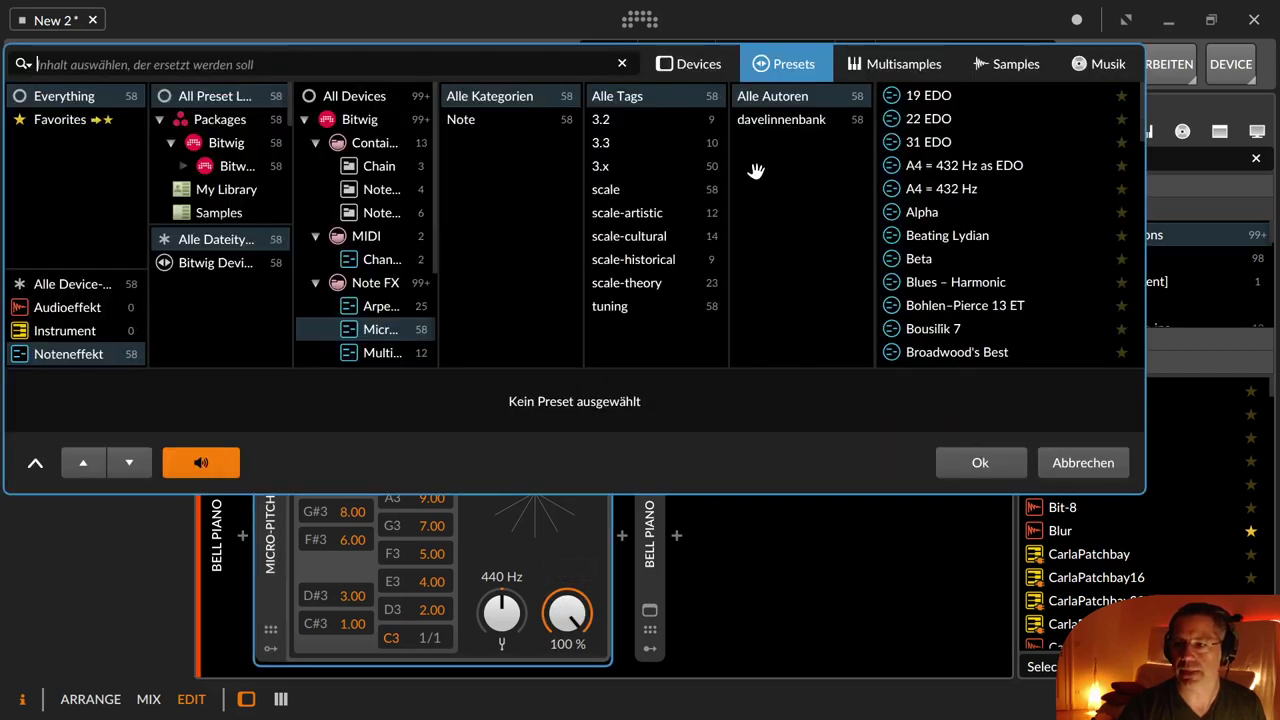
scroll(952, 189, down, 6)
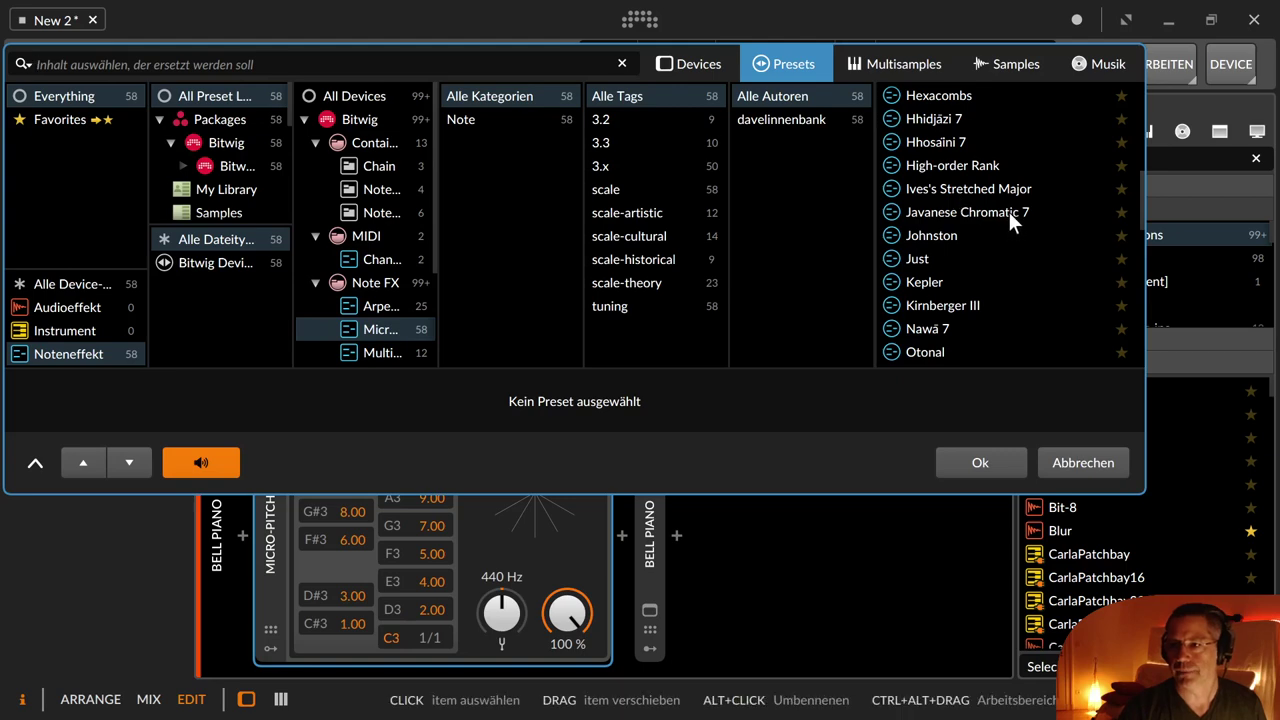
double_click(1008, 211)
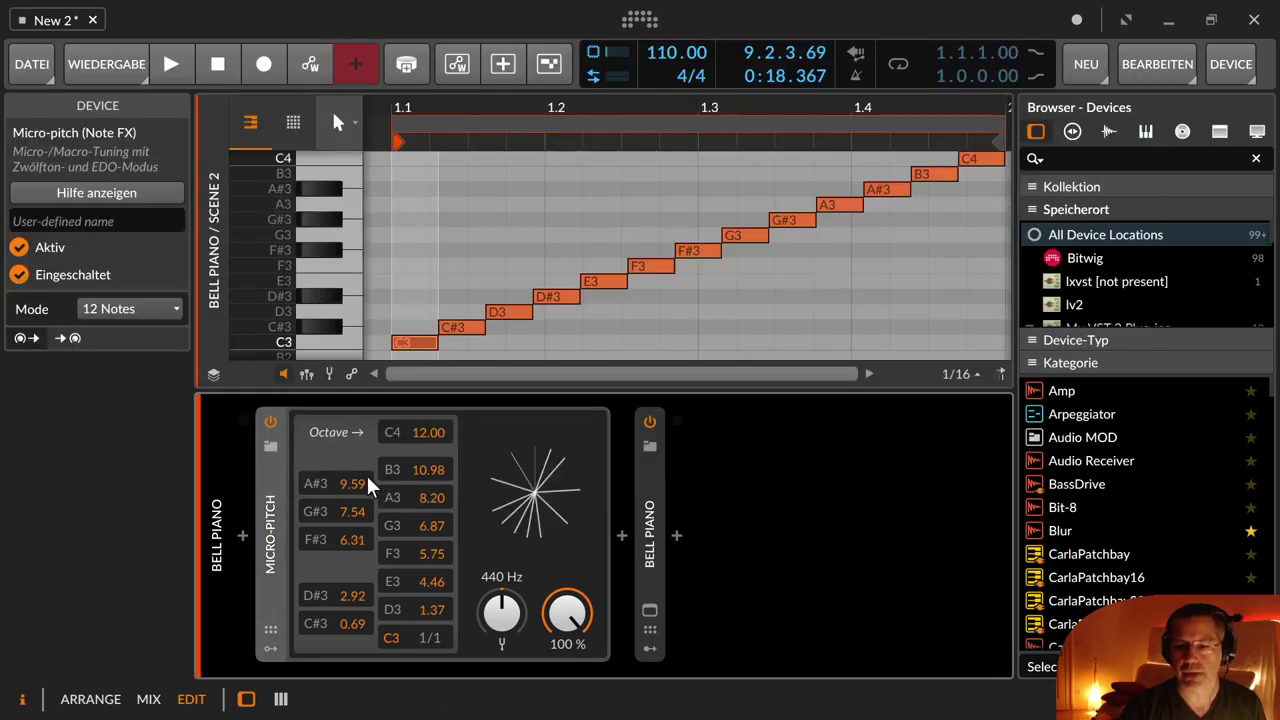
key(space)
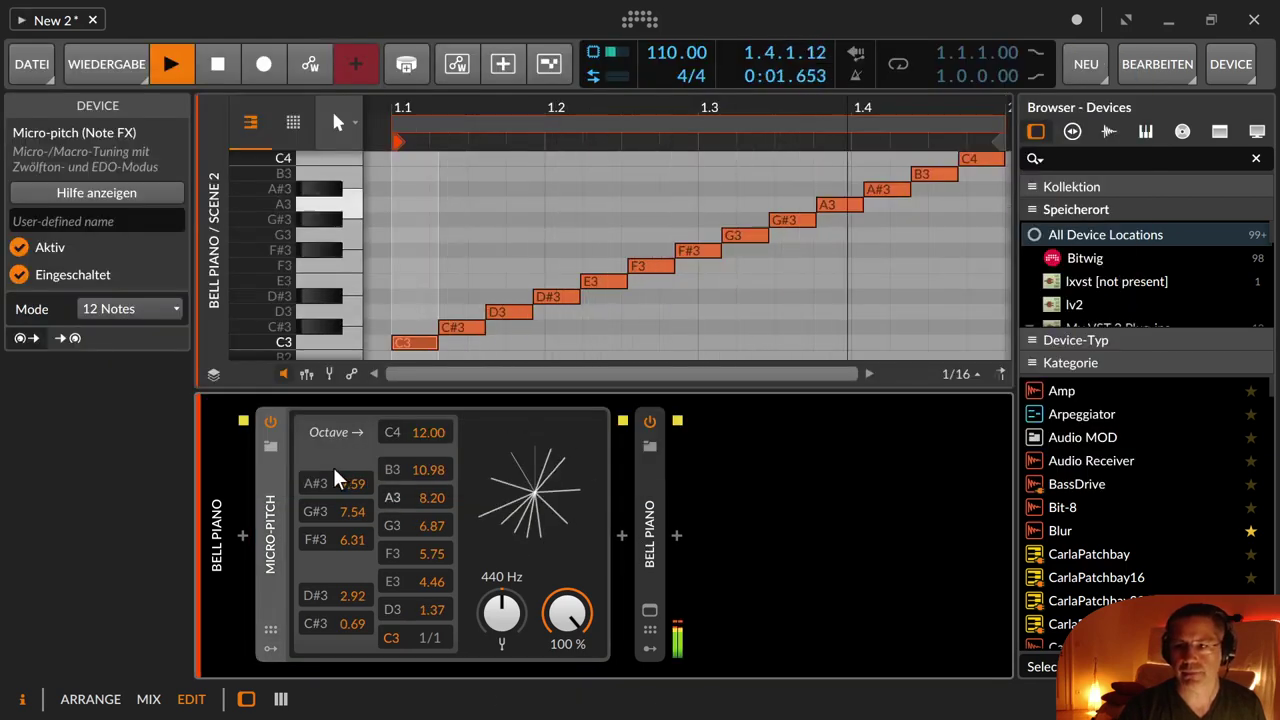
key(space)
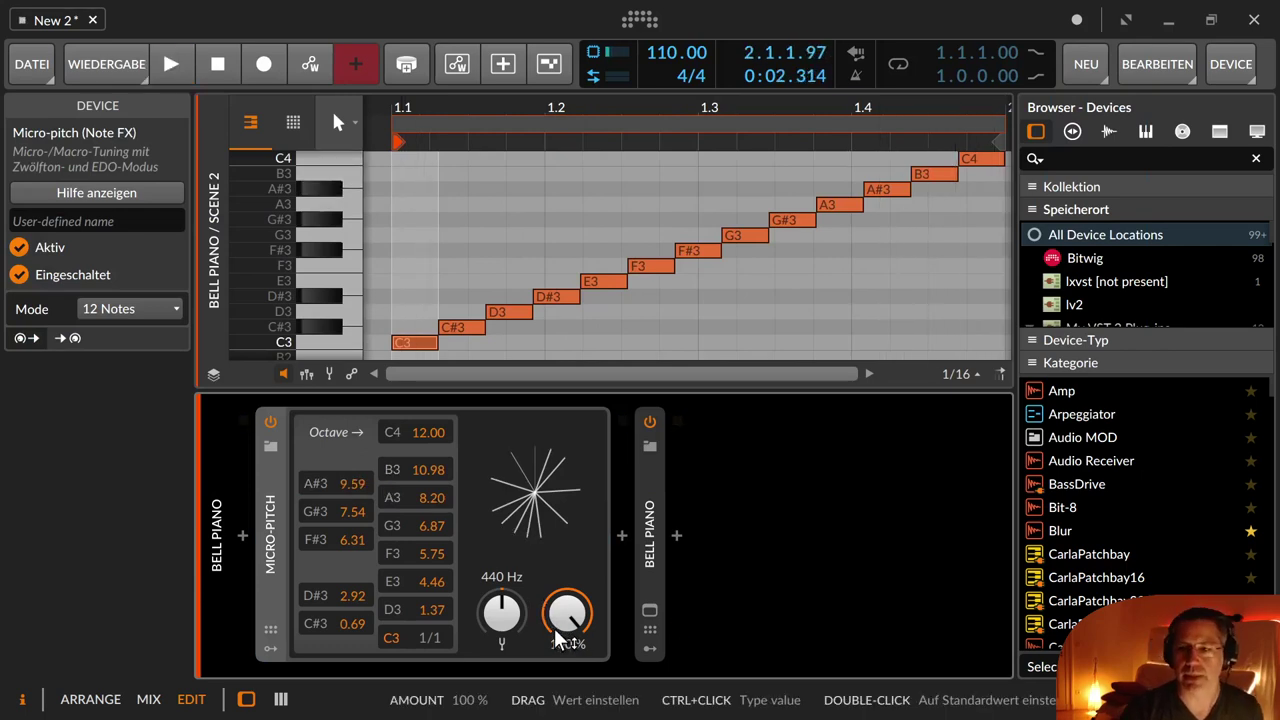
- Compare the clip's playback with Micro-pitch's amount at 100 % and at 0 %
mouse_move(568, 615)
mouse_down()
mouse_move(568, 645)
mouse_move(568, 615)
mouse_up()
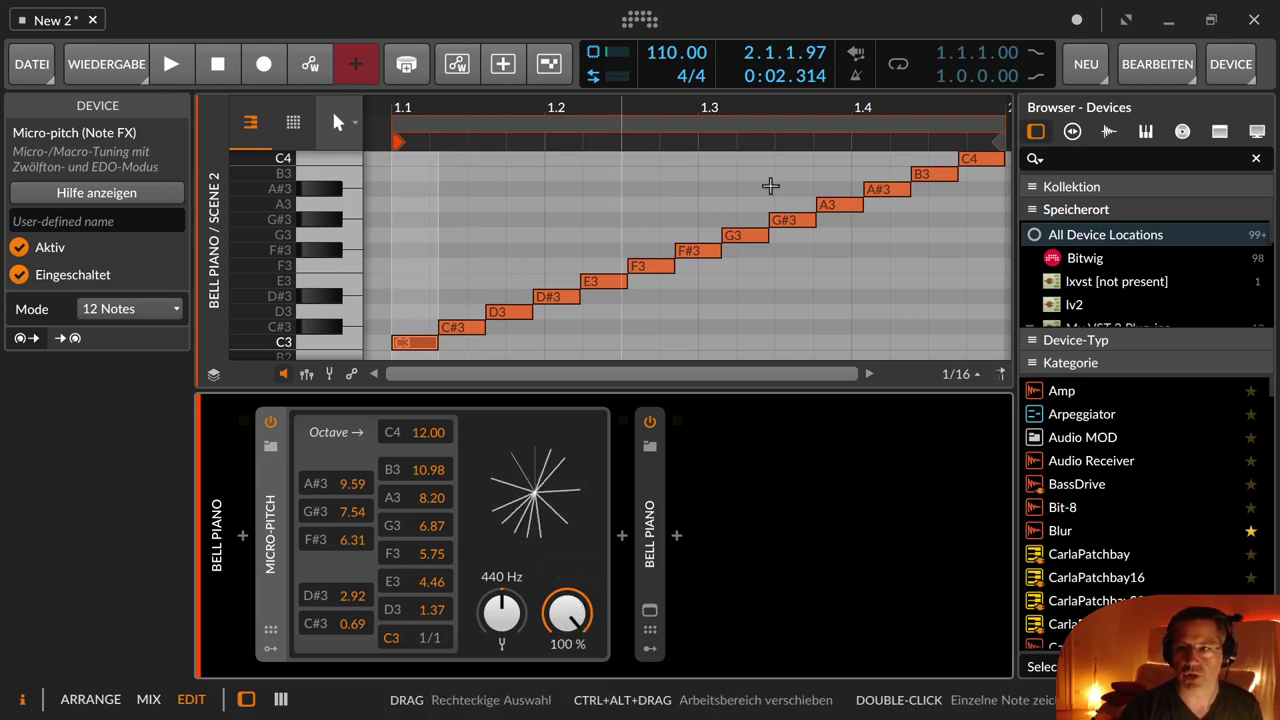
click(568, 625)
key(space)
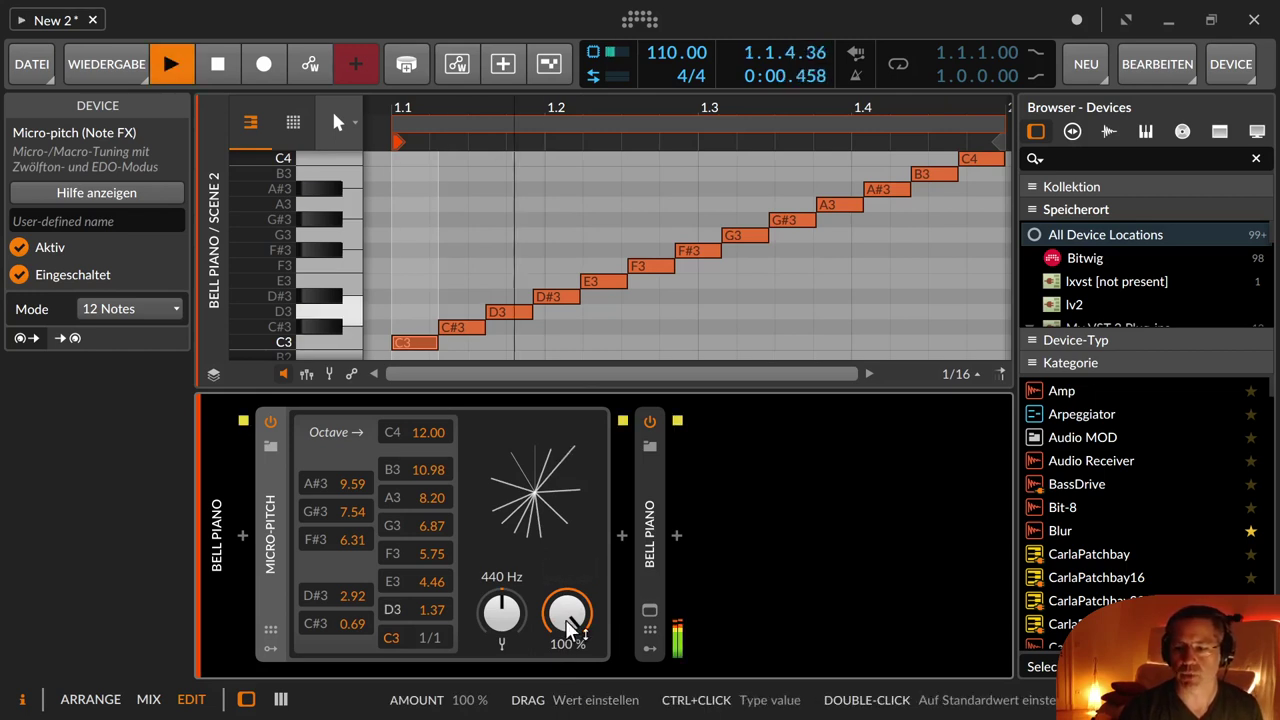
key(space)
double_click(566, 622)
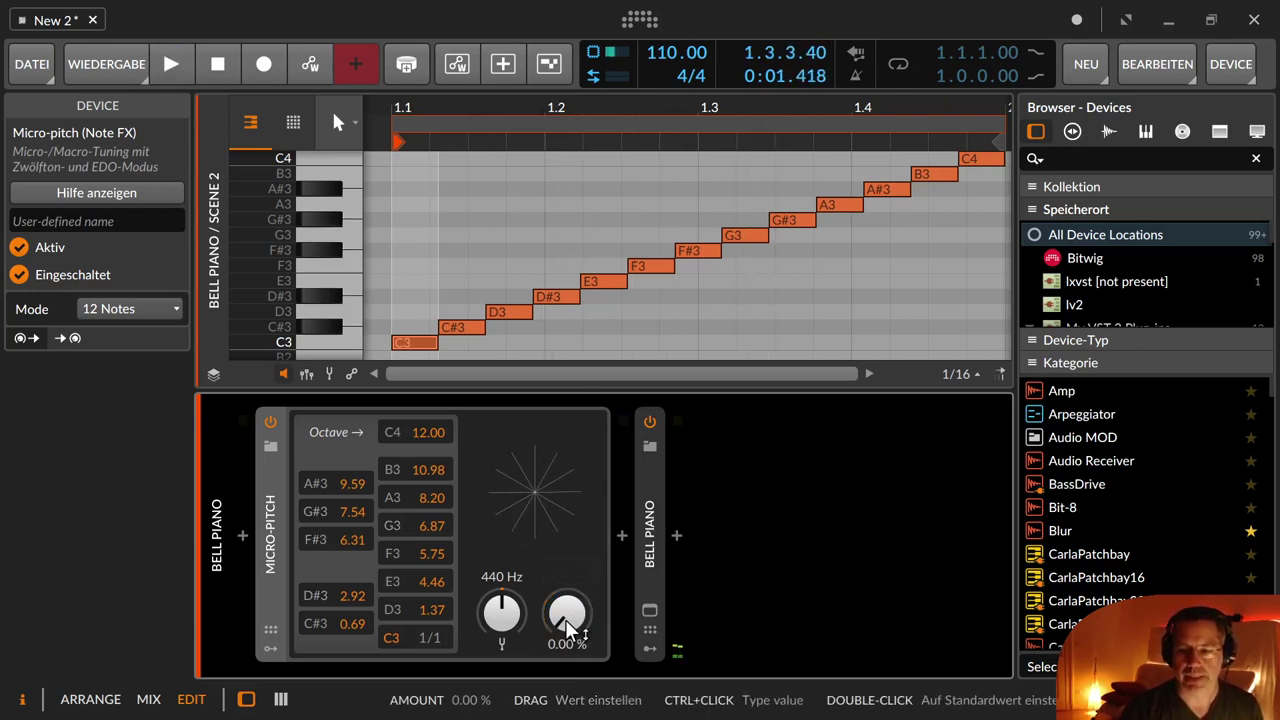
key(space)
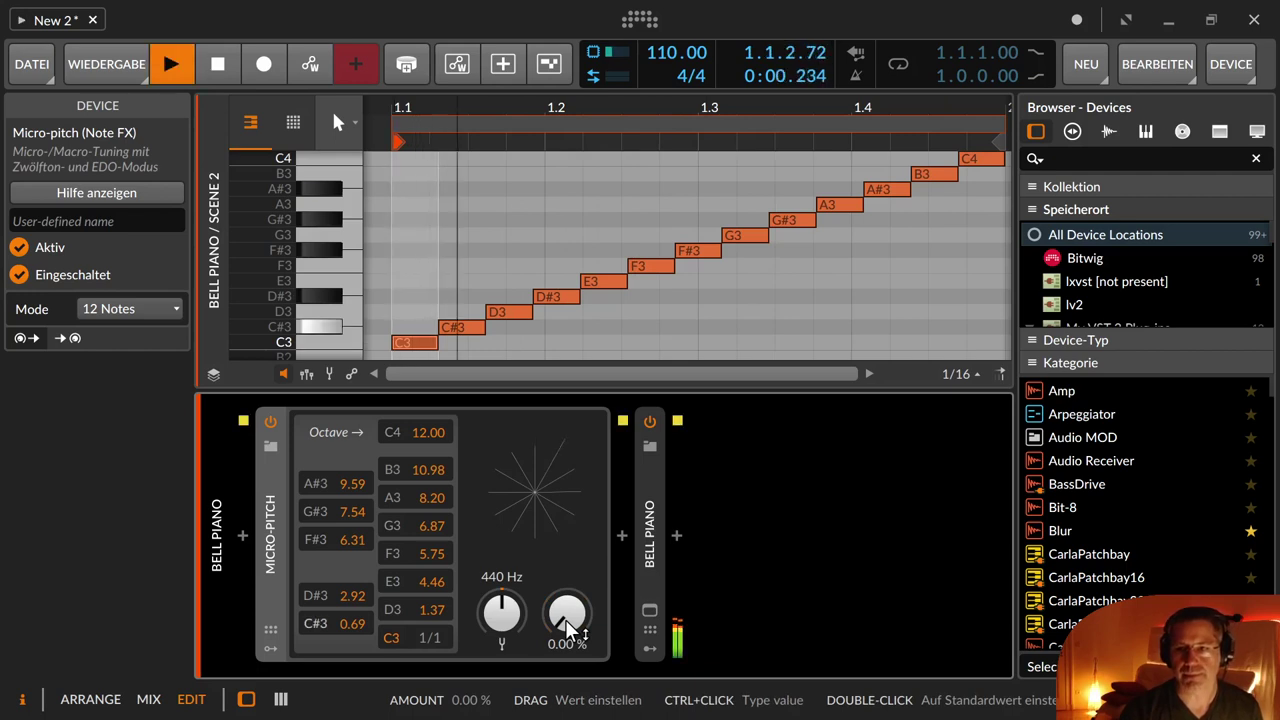
key(space)
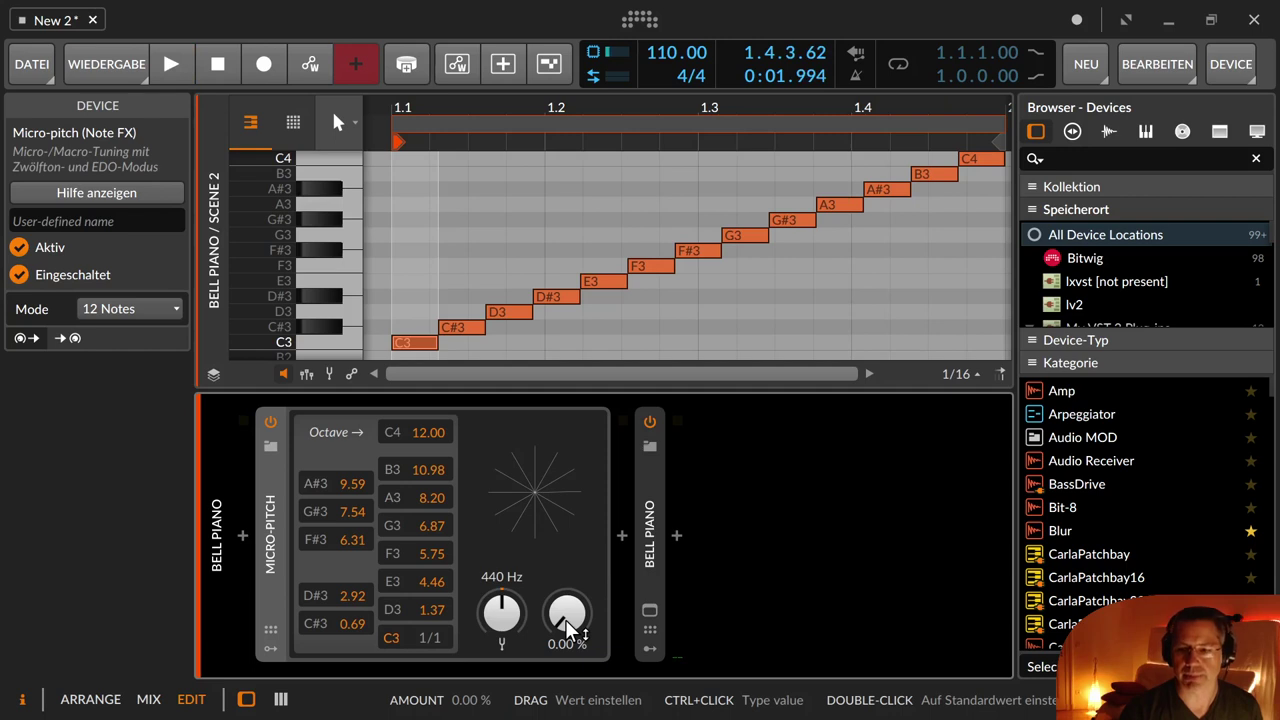
- Raise Micro-pitch's amount to 100 % during playback, stop the clip and restore the device's default tuning
key(space)
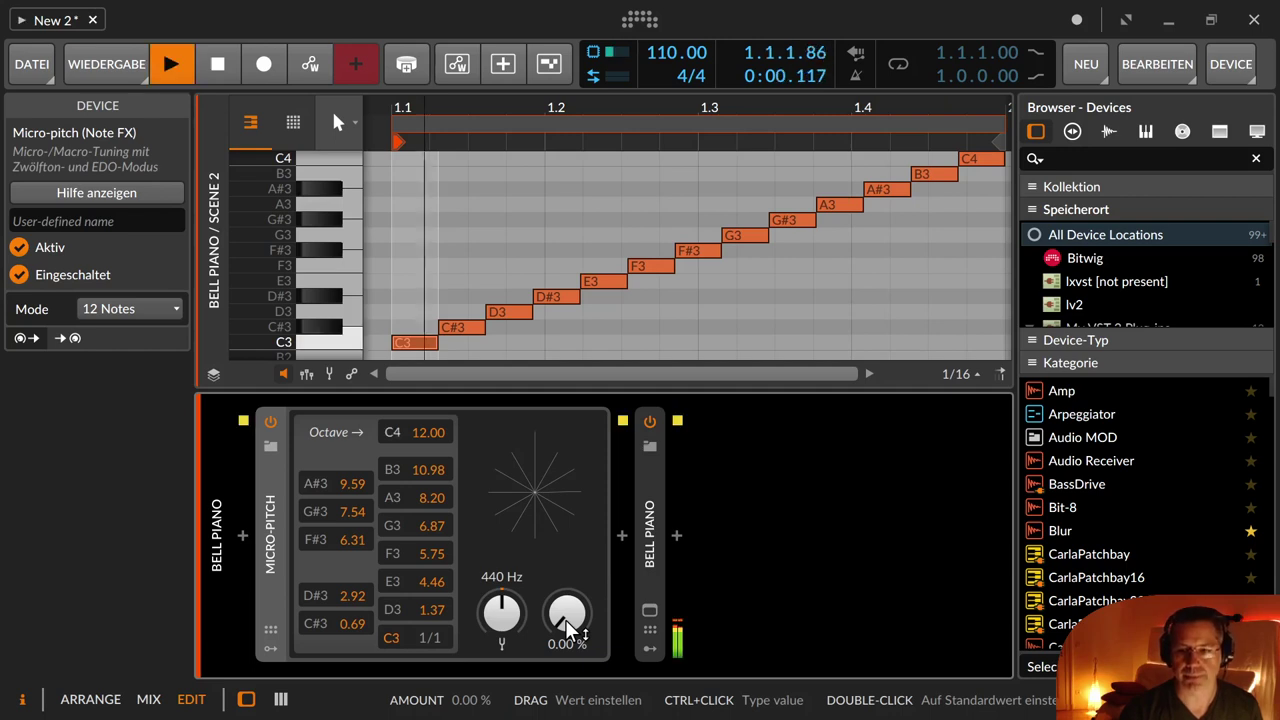
drag(566, 622, 566, 418)
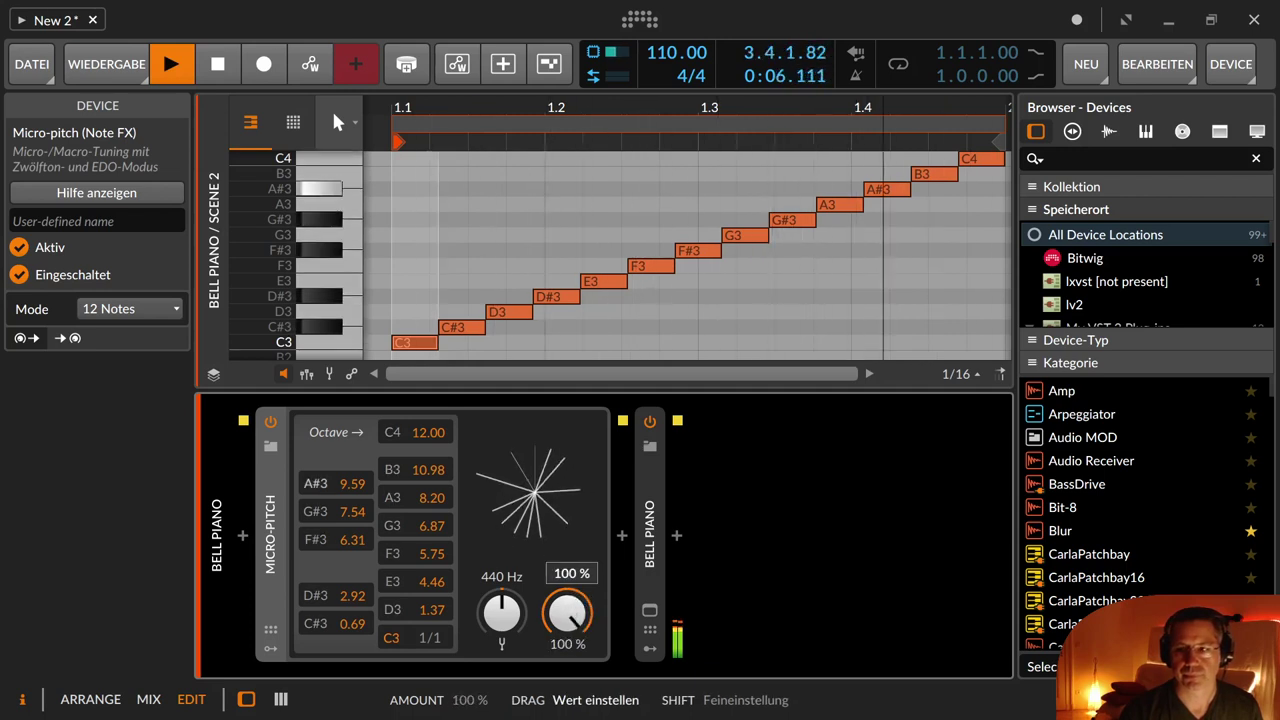
key(space)
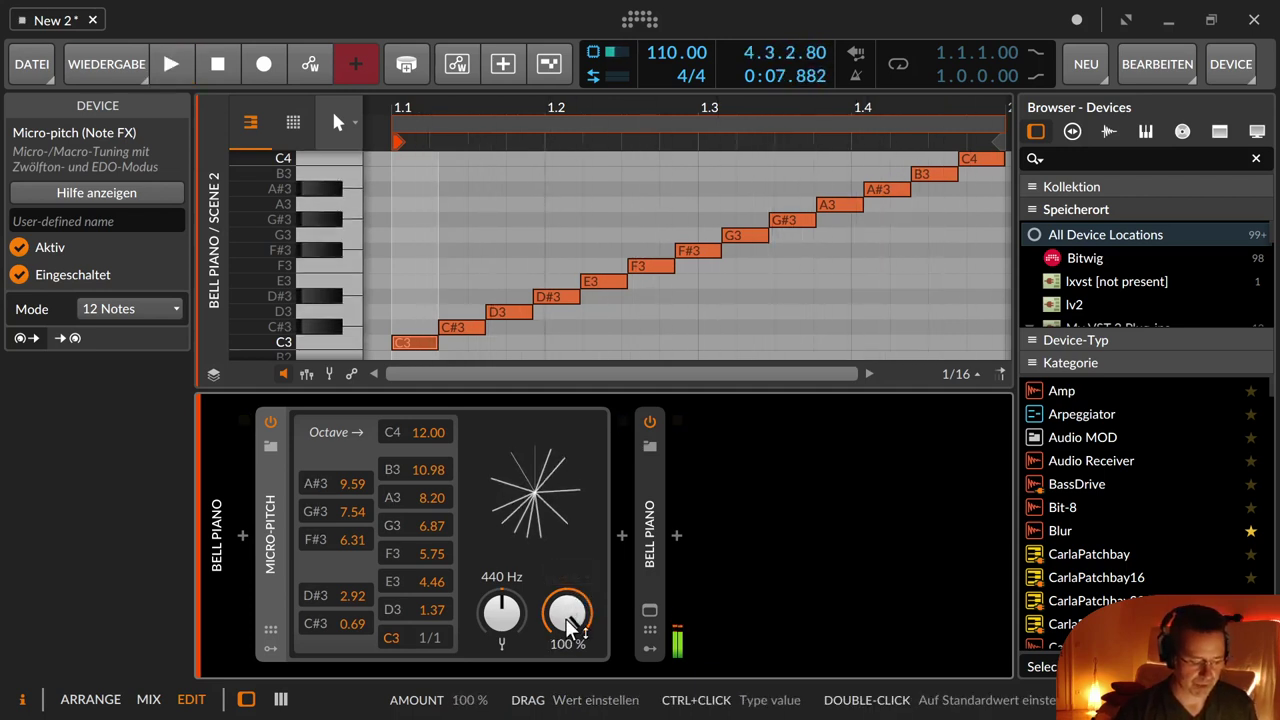
double_click(566, 618)
double_click(566, 618)
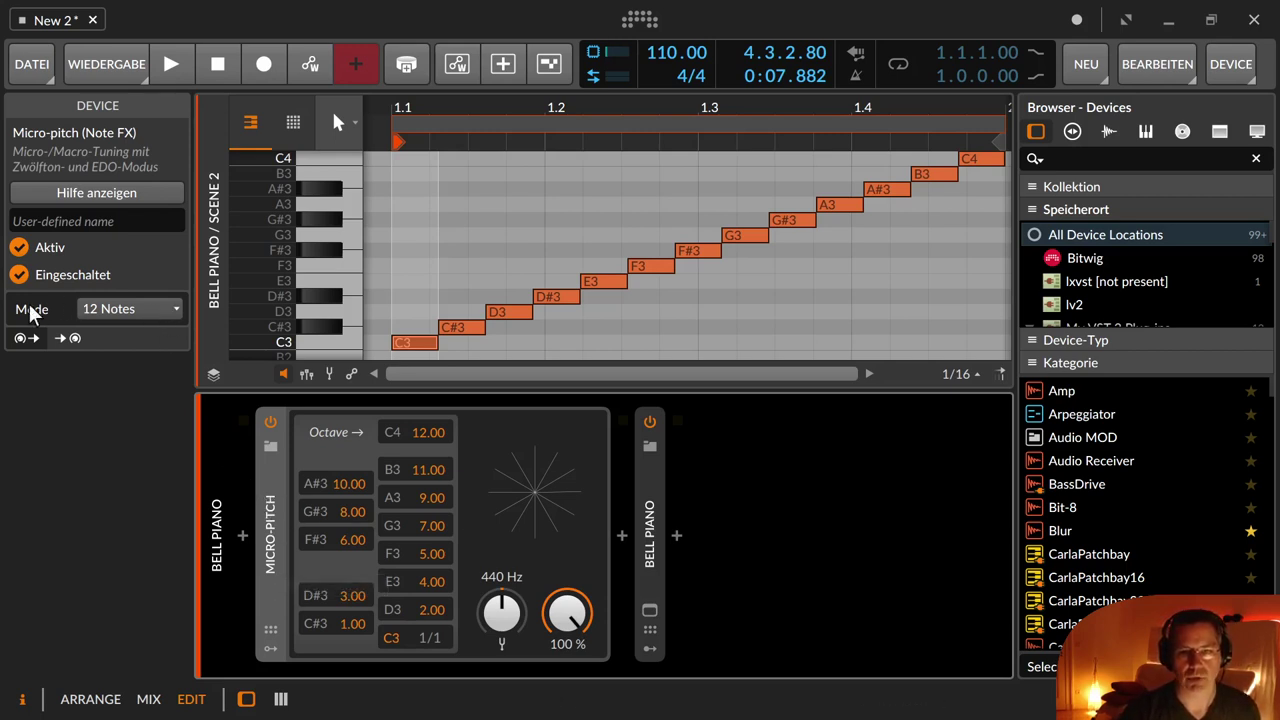
- Review Micro-pitch's tuning modes and switch the device to EDO
click(166, 308)
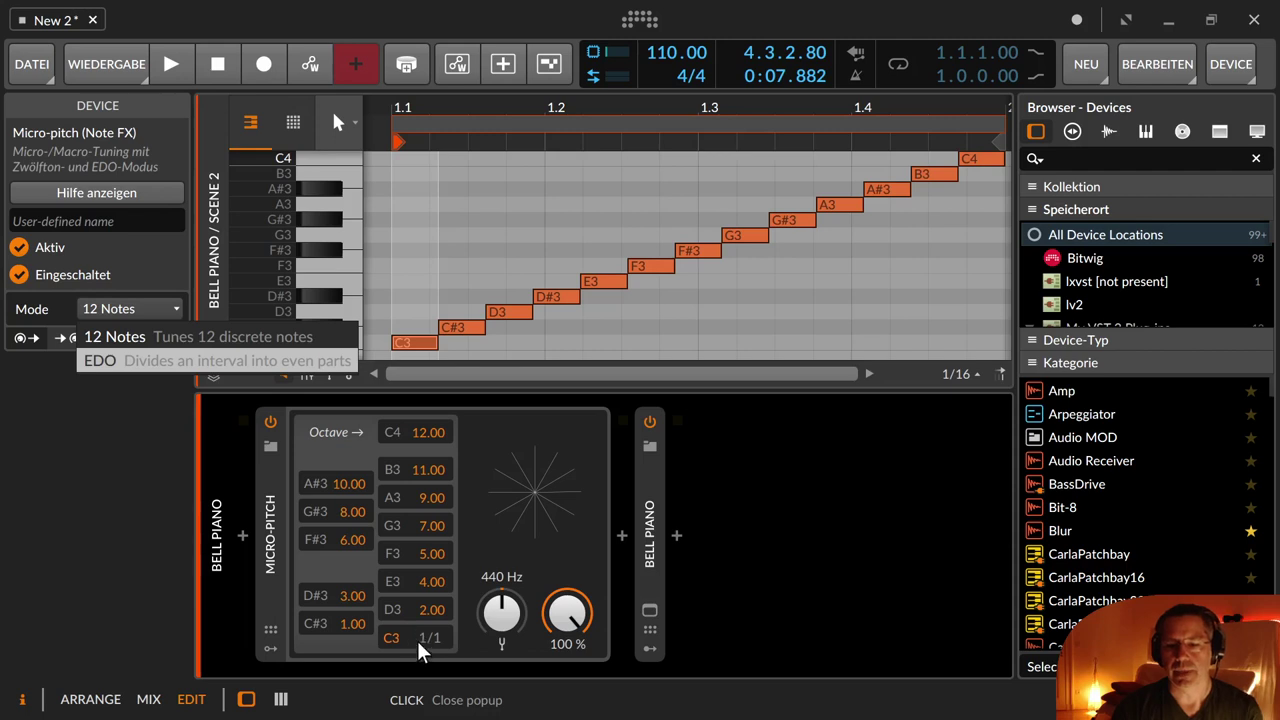
click(352, 641)
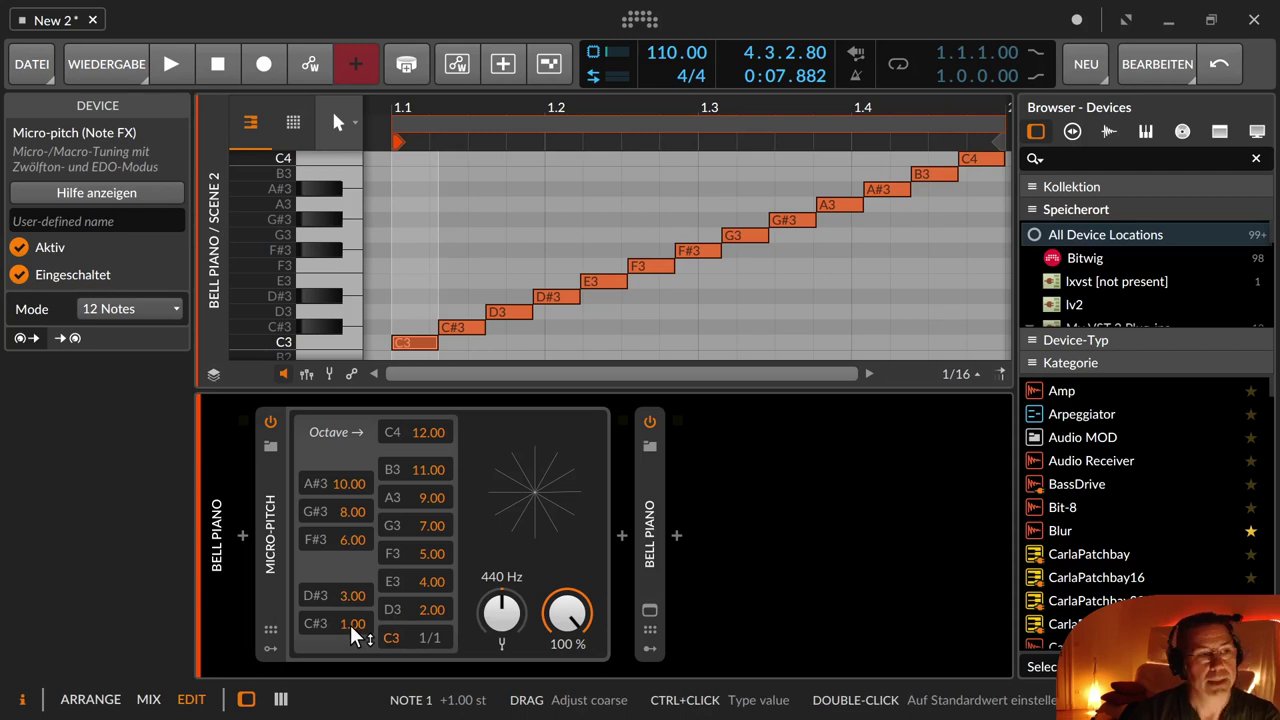
key(shift)
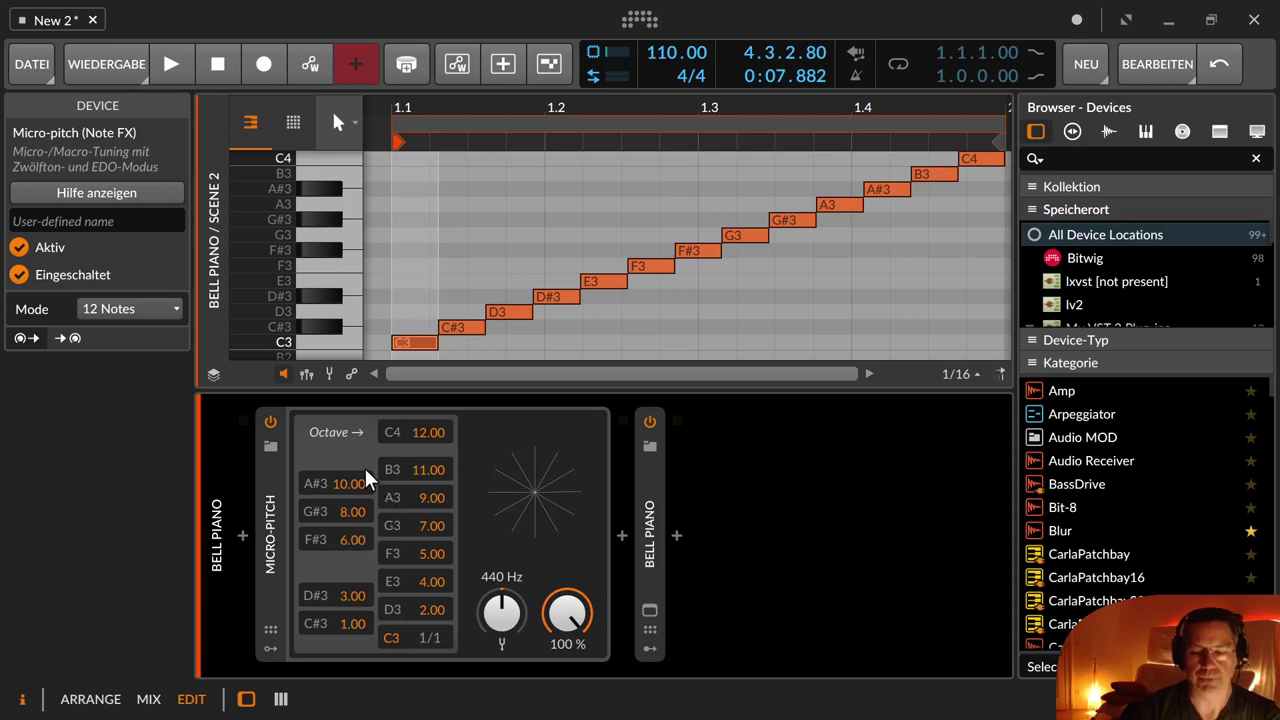
click(154, 305)
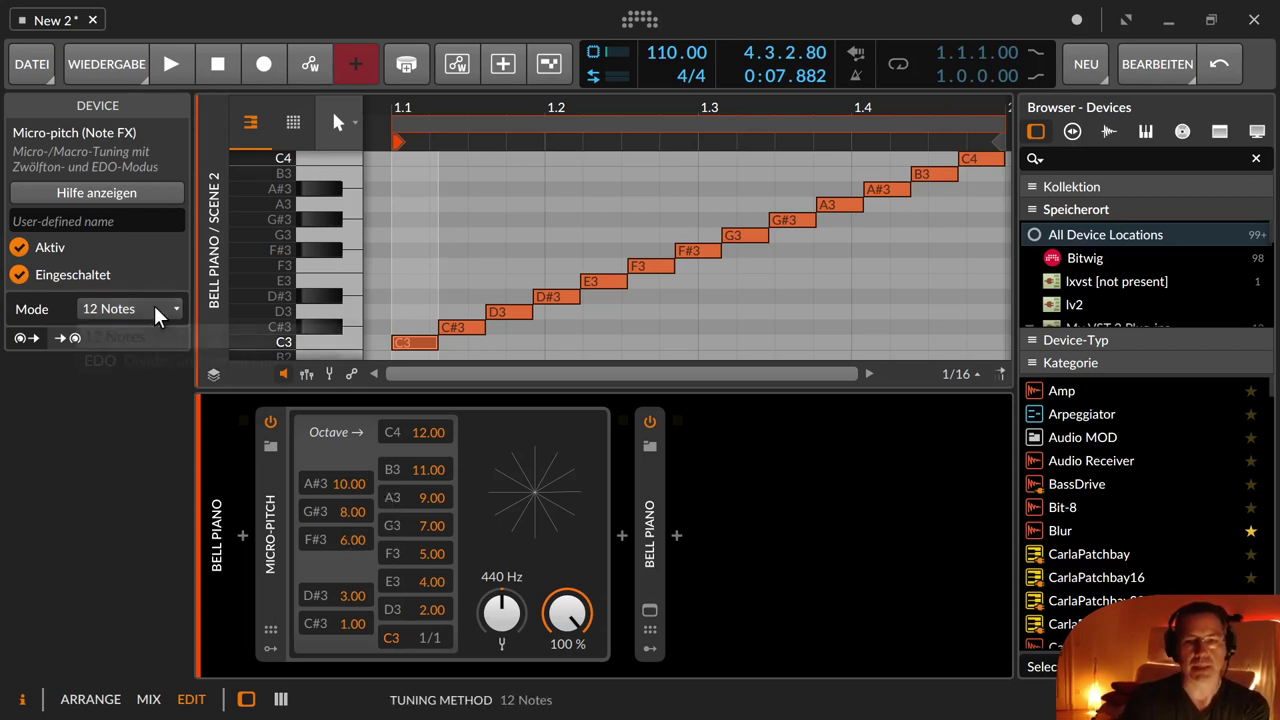
click(155, 358)
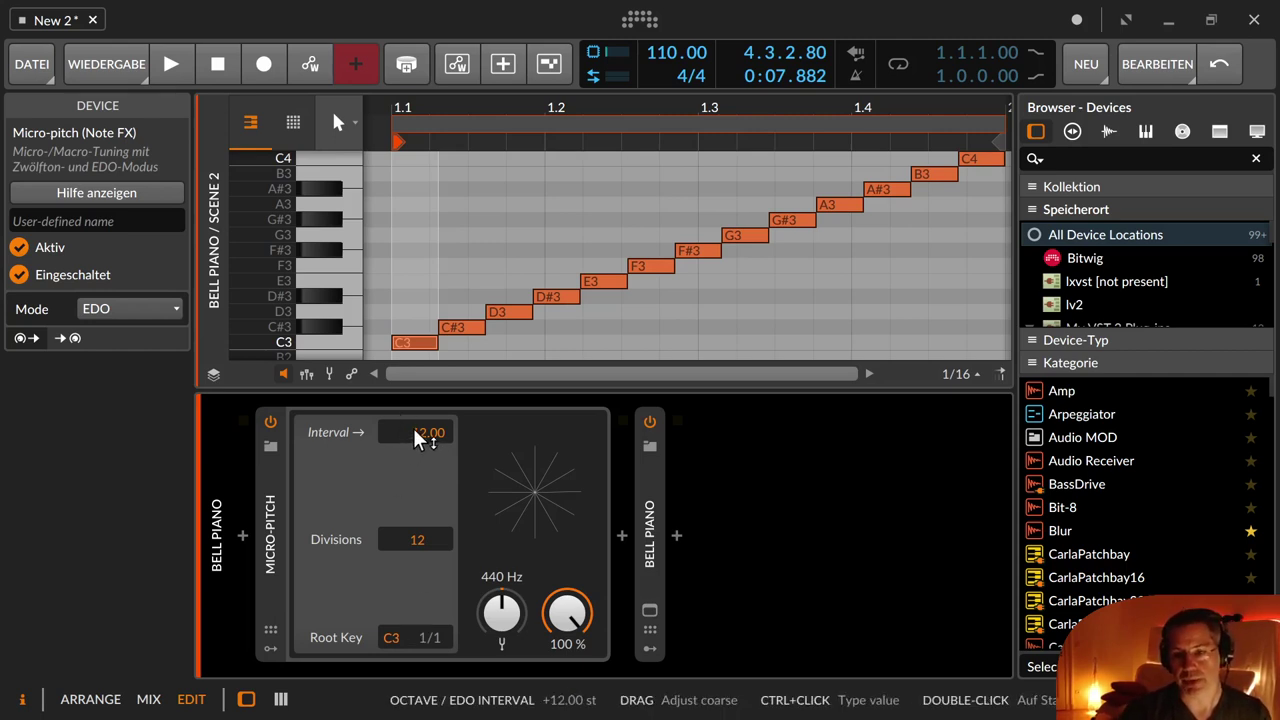
- Try an EDO interval of 16.00 with 27 divisions, and change it to an interval of 24.00 with 24 divisions
mouse_move(420, 428)
mouse_down()
mouse_move(420, 460)
mouse_move(420, 400)
mouse_move(424, 445)
mouse_up()
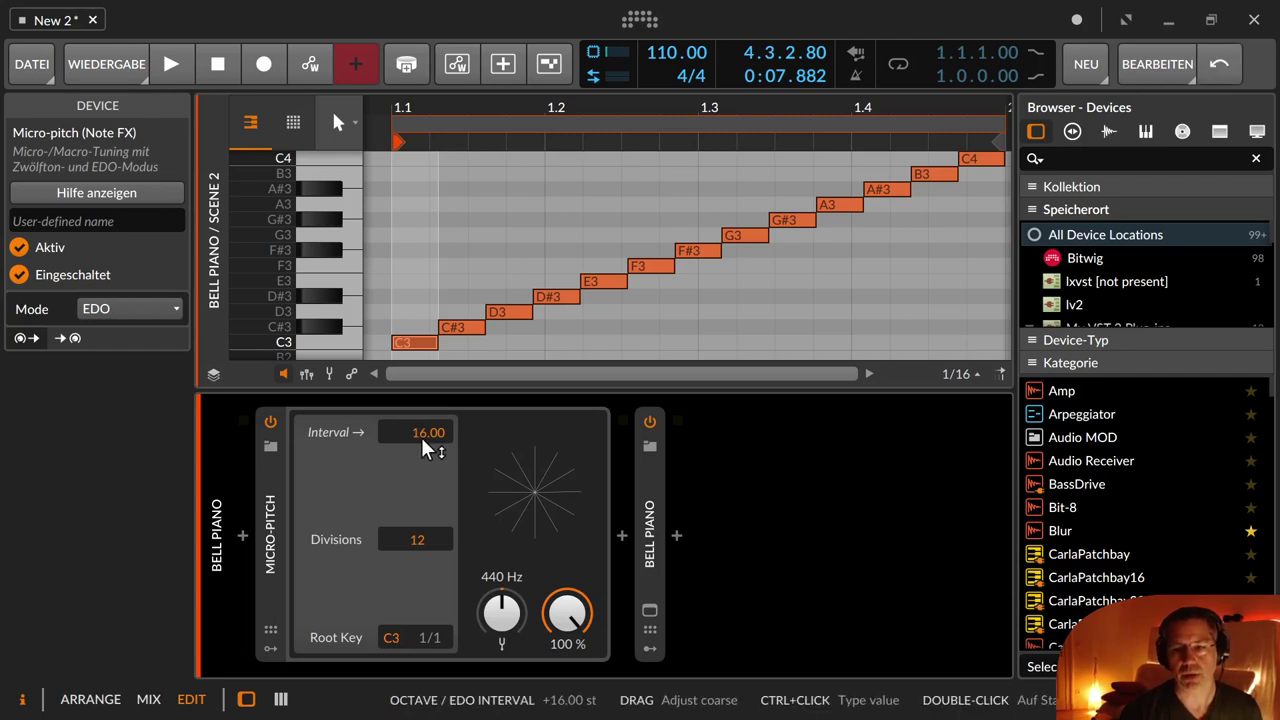
mouse_move(410, 537)
mouse_down()
mouse_move(410, 476)
mouse_move(416, 520)
mouse_up()
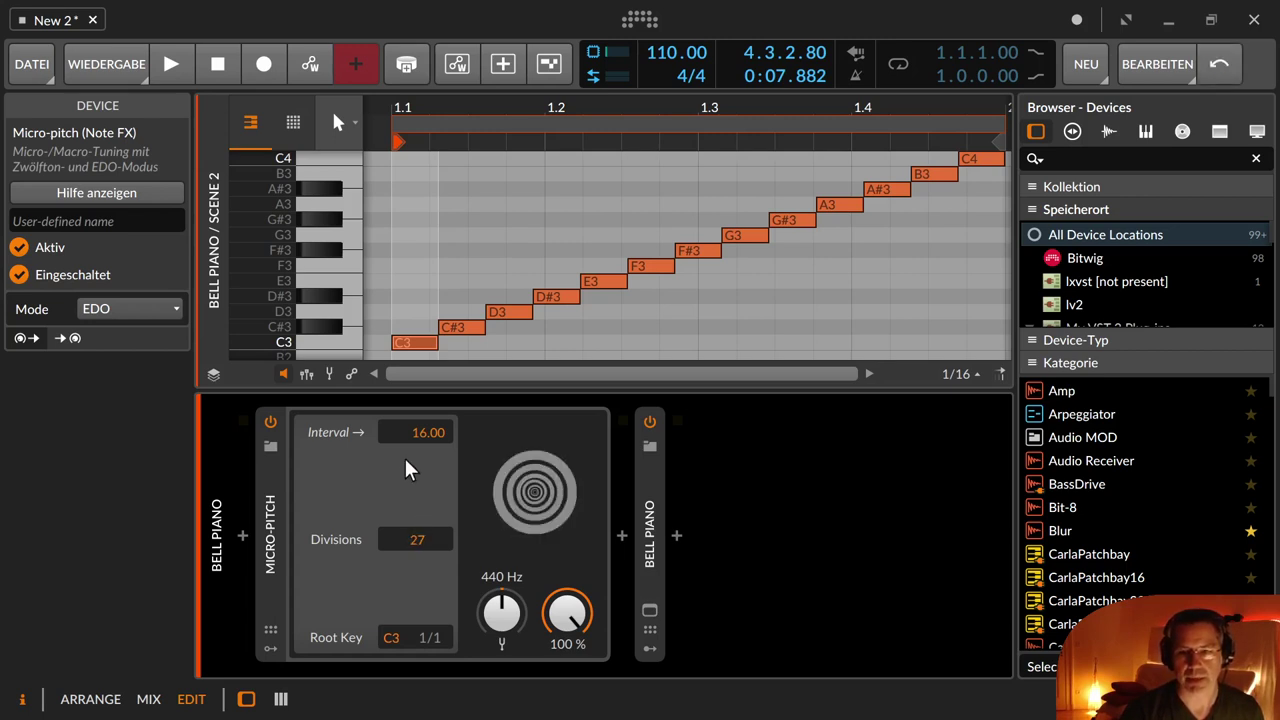
drag(411, 428, 410, 392)
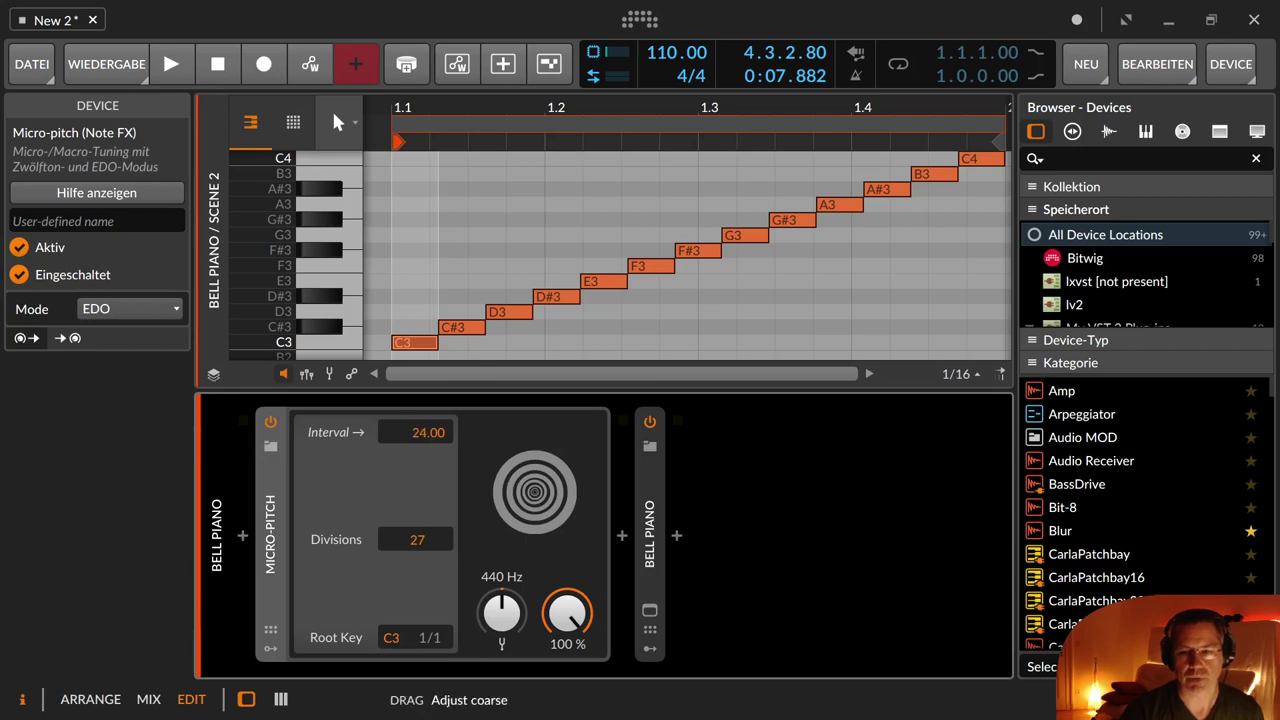
drag(410, 530, 414, 538)
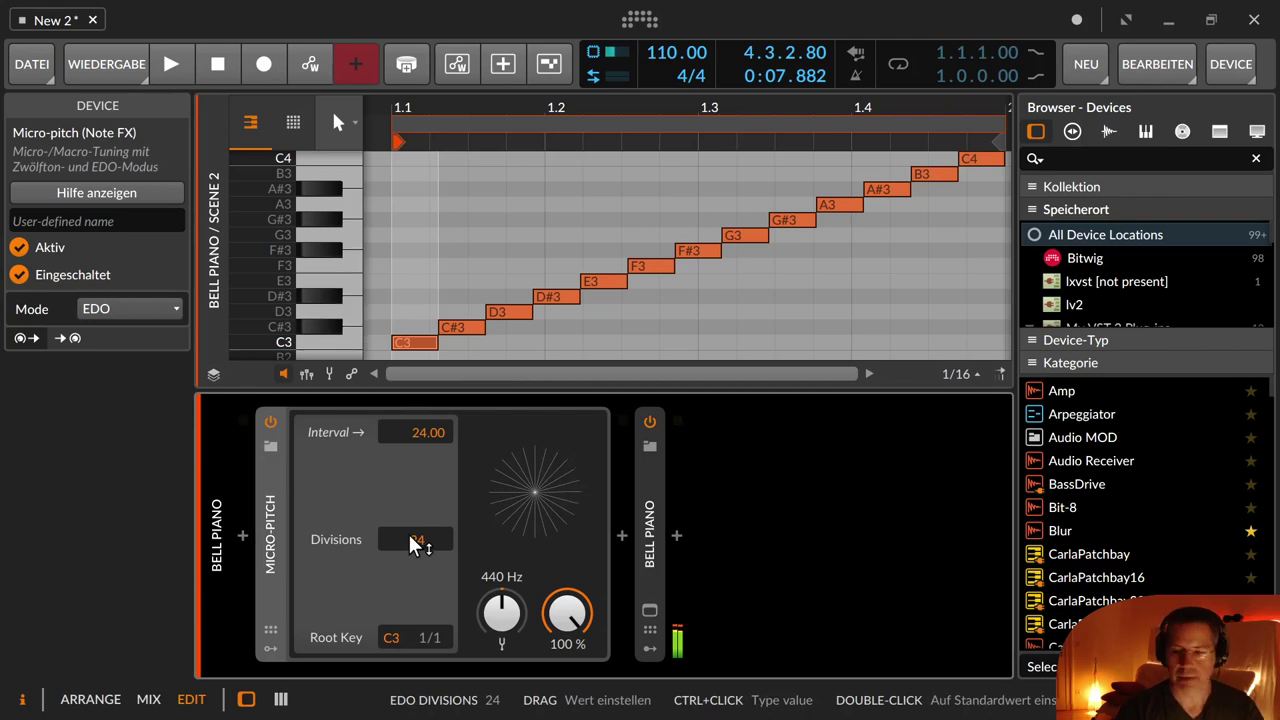
- Set the EDO divisions to 12 and reset the interval to its default of 12.00
ctrl+click(415, 540)
text(12)
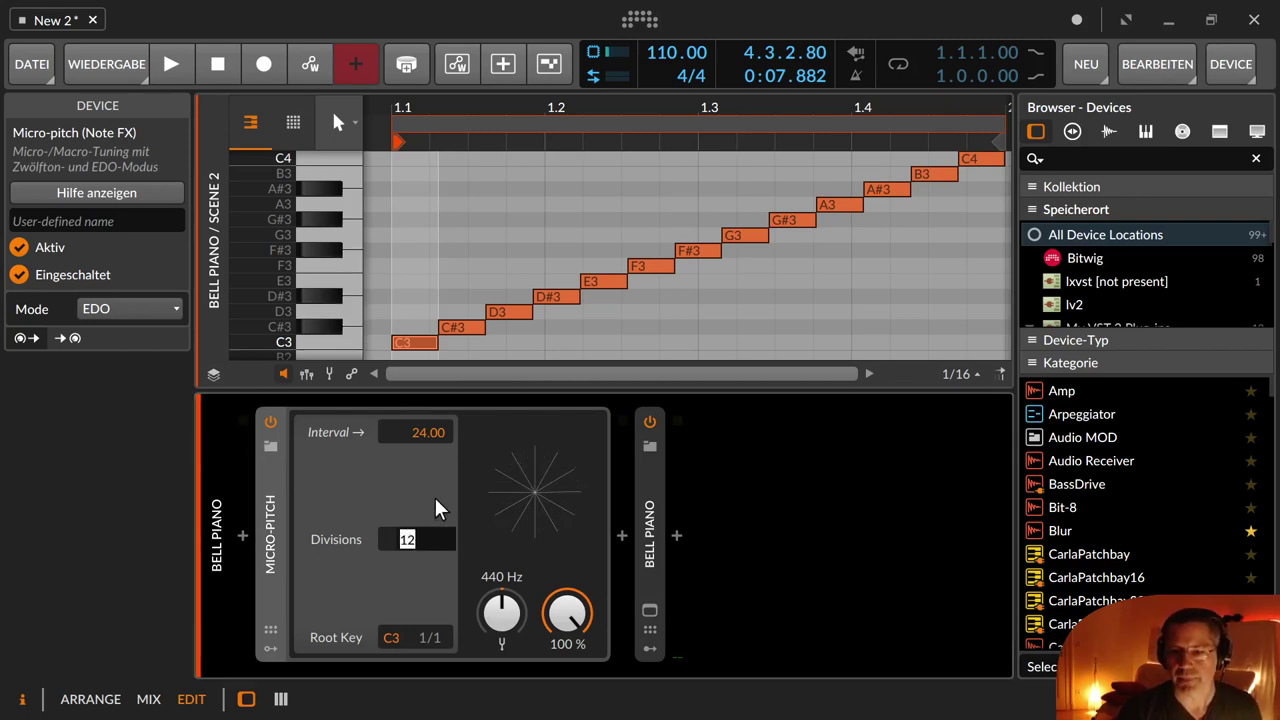
key(Return)
double_click(428, 433)
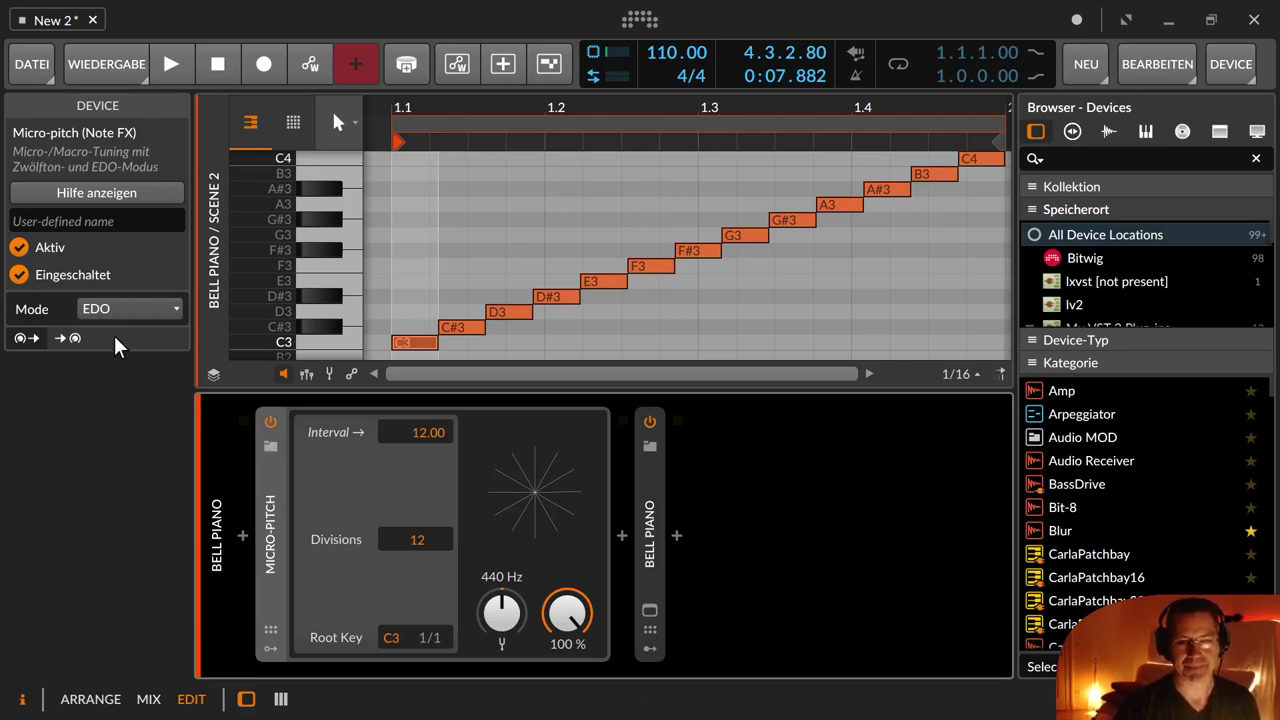
- Alternate Micro-pitch's tuning mode between 12 Notes and EDO, leaving it on 12 Notes
click(118, 306)
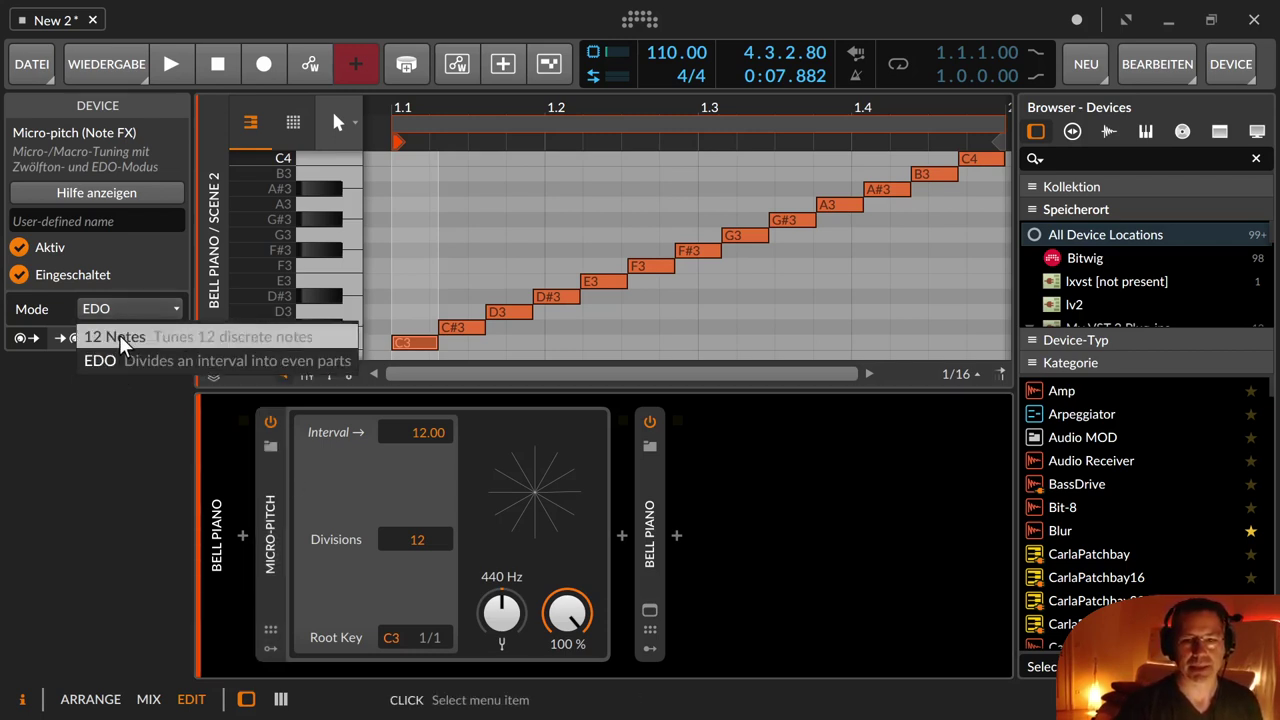
click(122, 341)
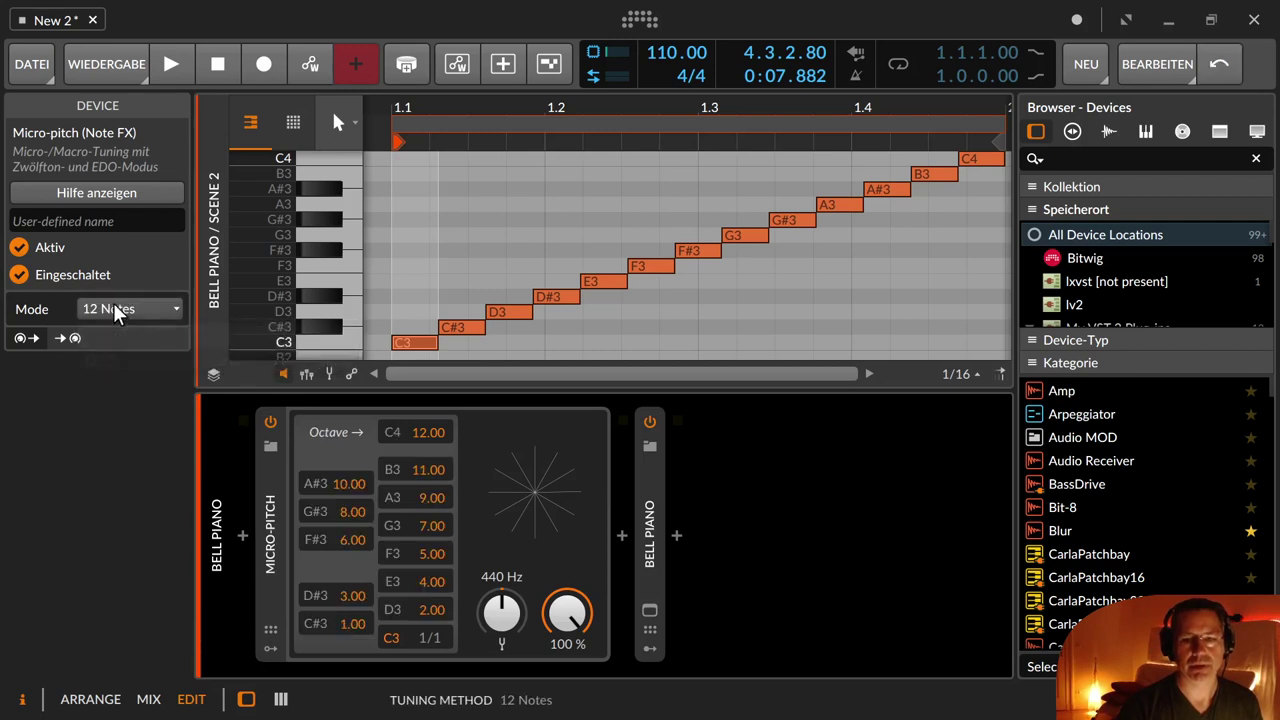
click(114, 305)
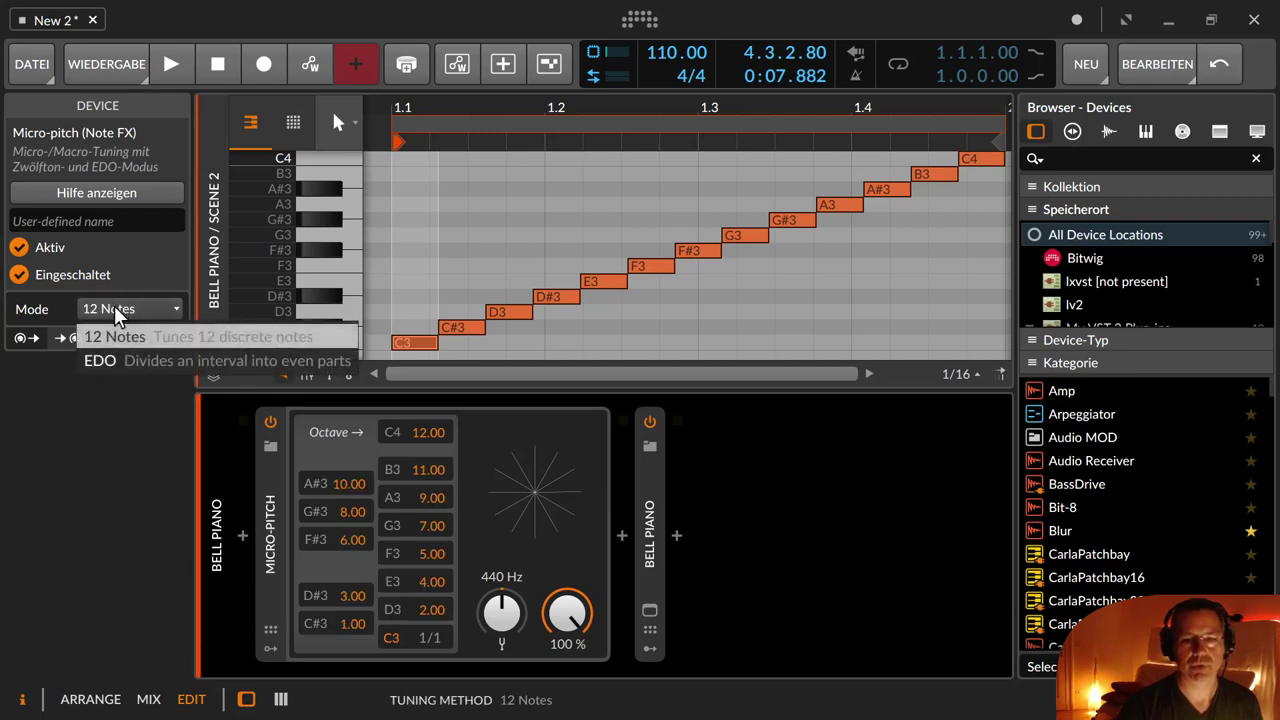
click(170, 360)
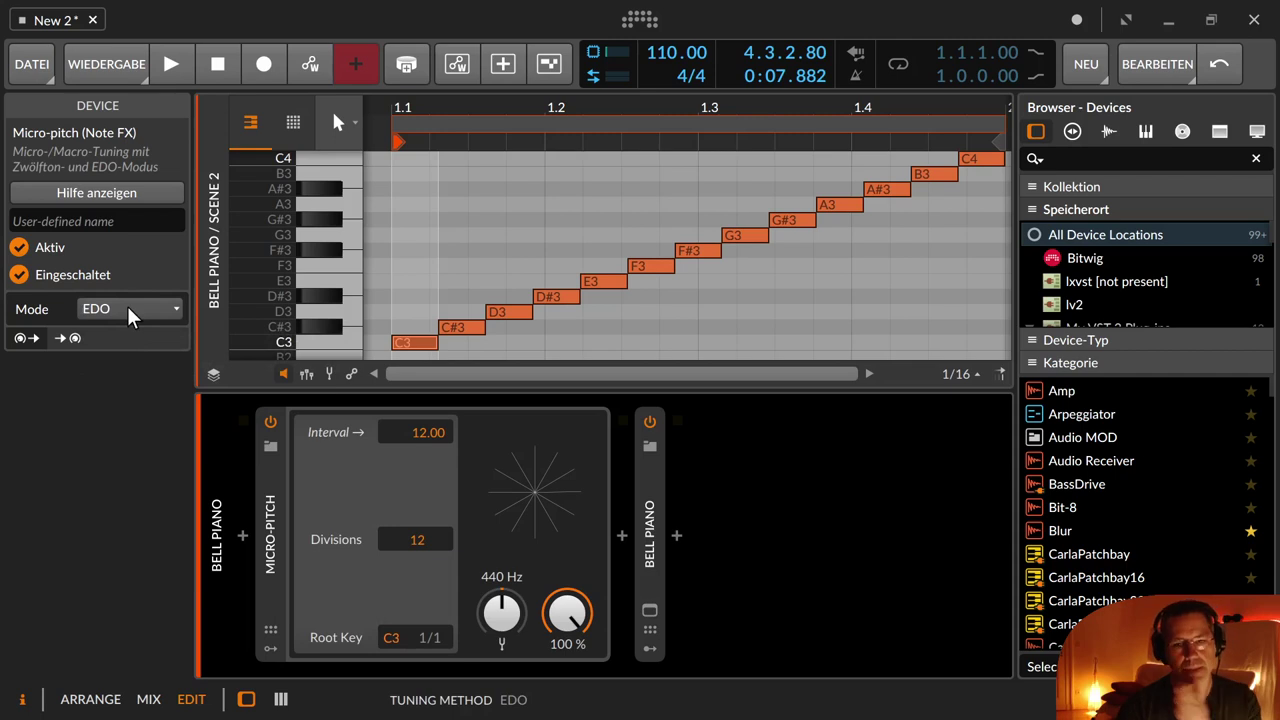
click(127, 306)
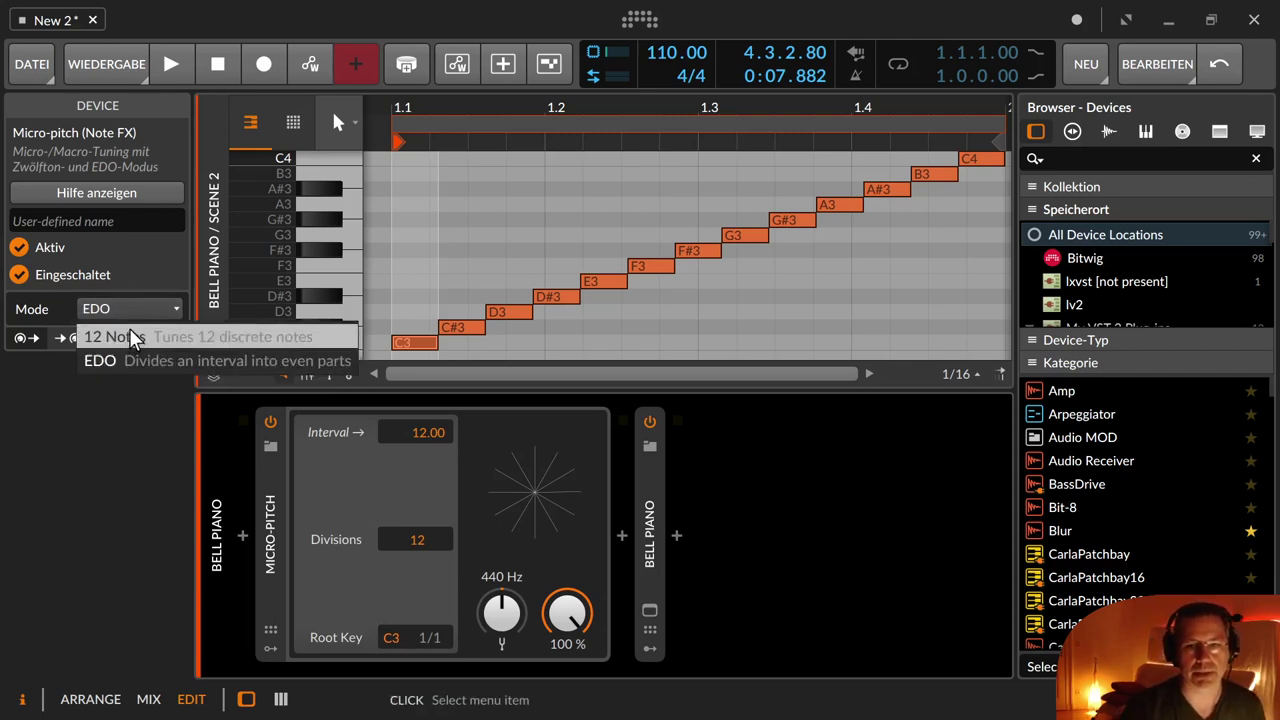
click(129, 330)
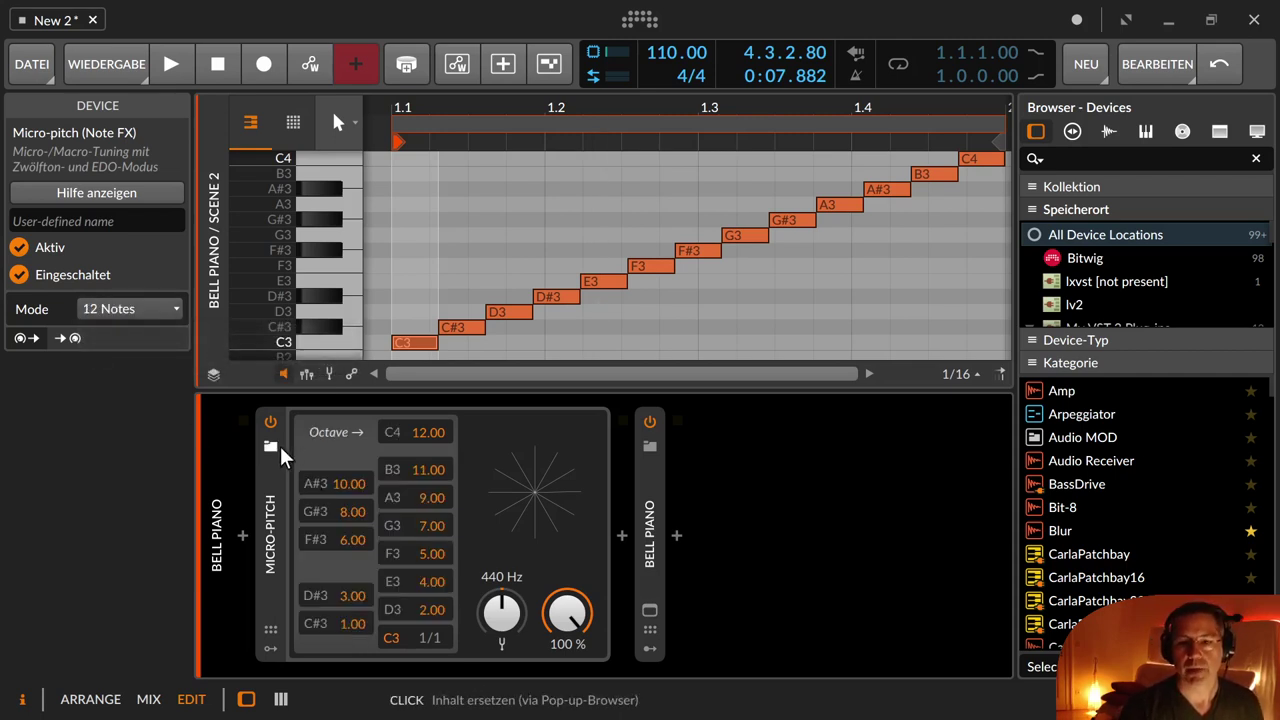
- Browse Micro-pitch's preset list of scales and tunings and close it without loading a preset
click(341, 432)
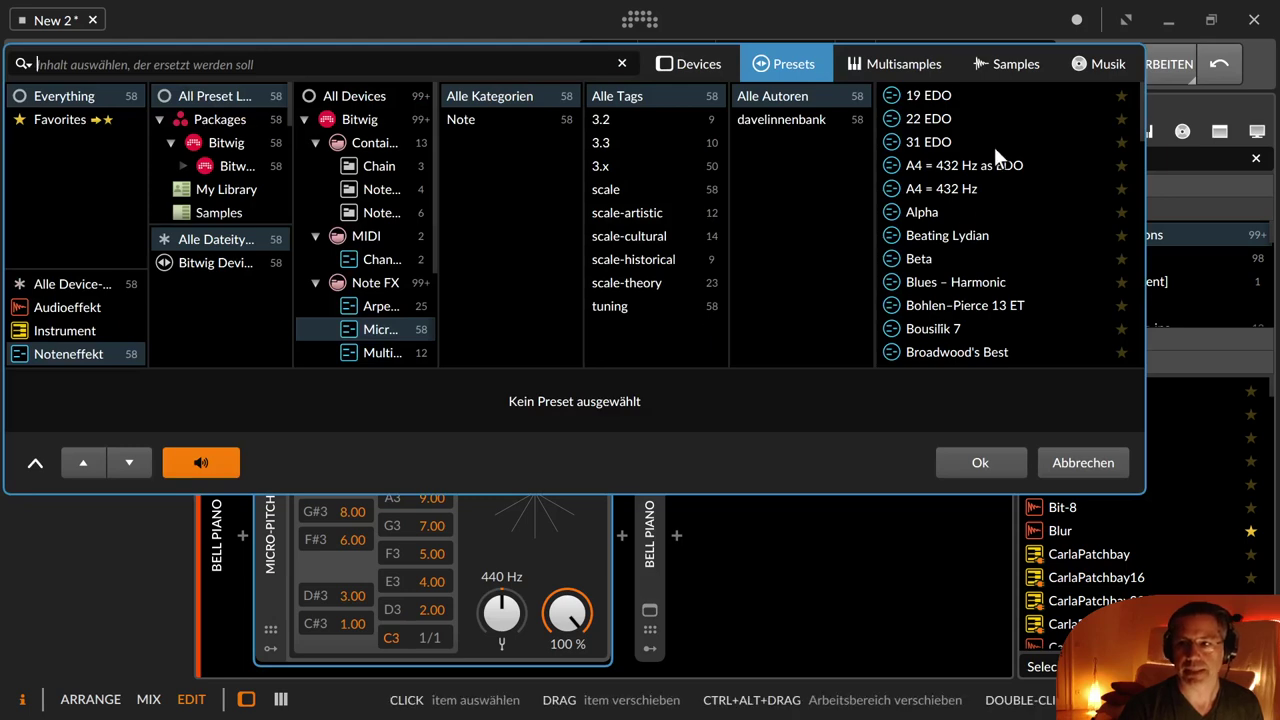
scroll(994, 147, down, 6)
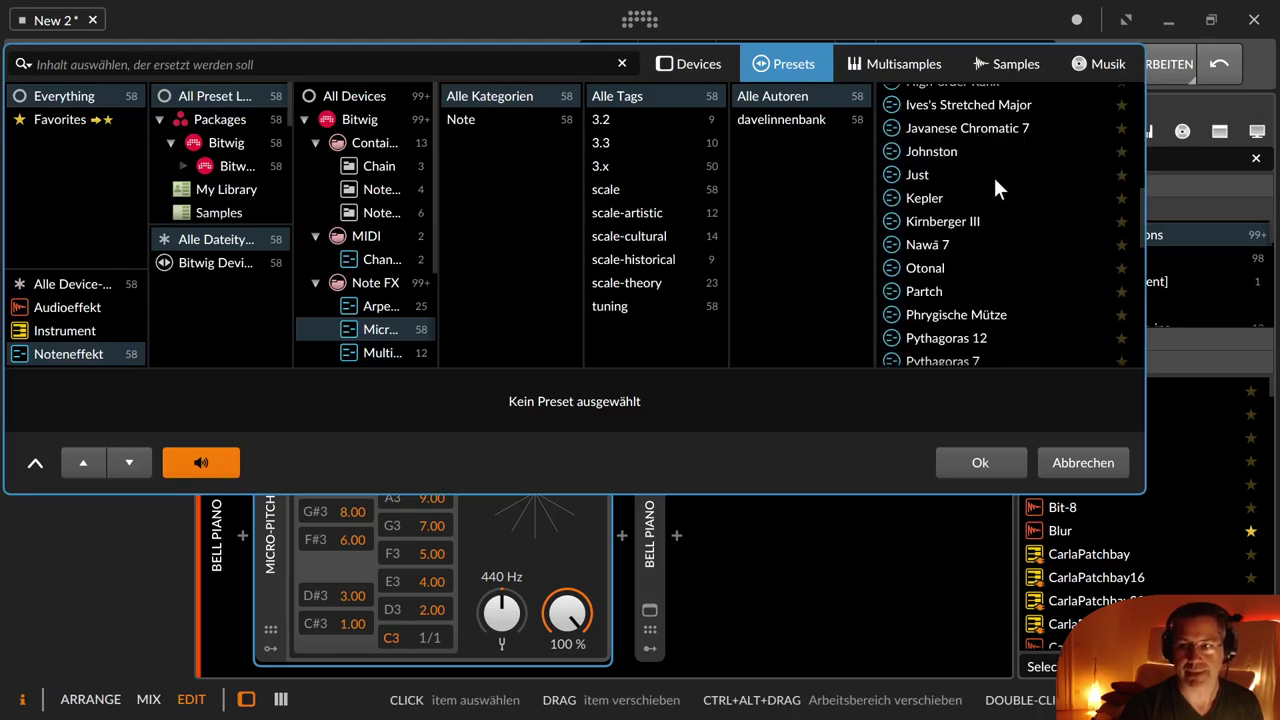
click(1101, 463)
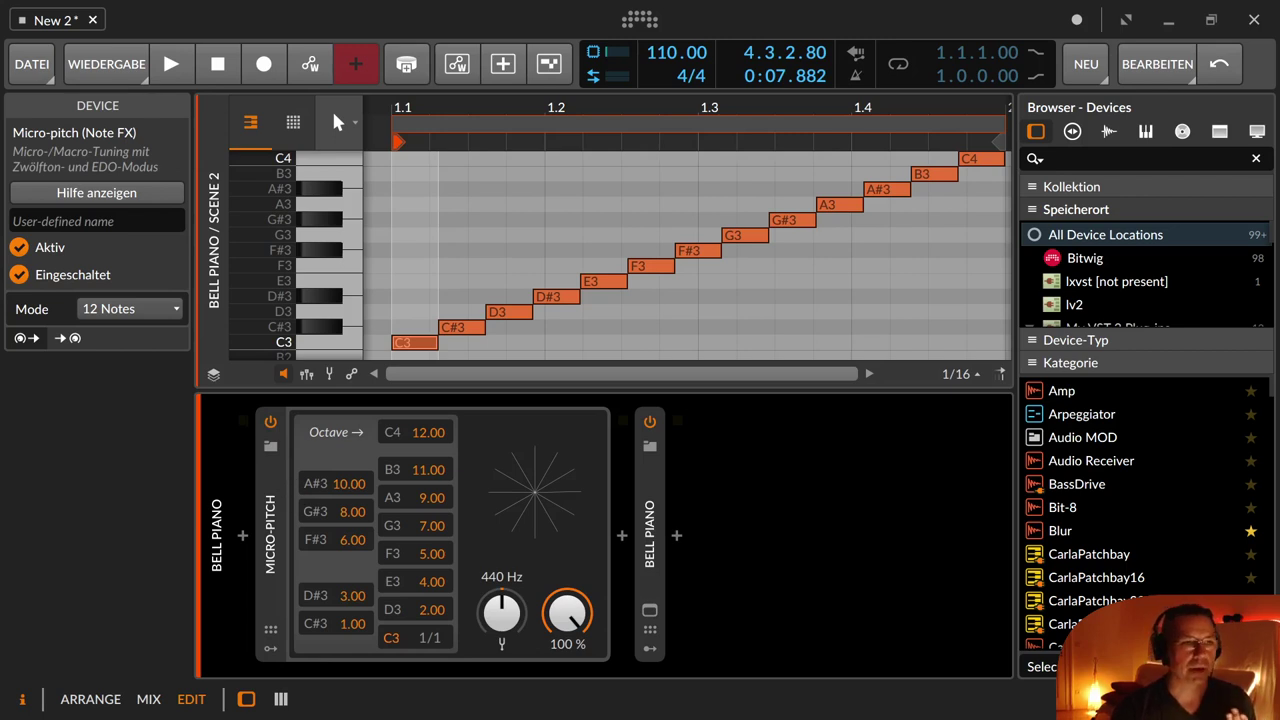
- Play the clip with Micro-pitch's stretched note tuning, and again with the note values reset to the default 12-note tuning
drag(160, 360, 496, 478)
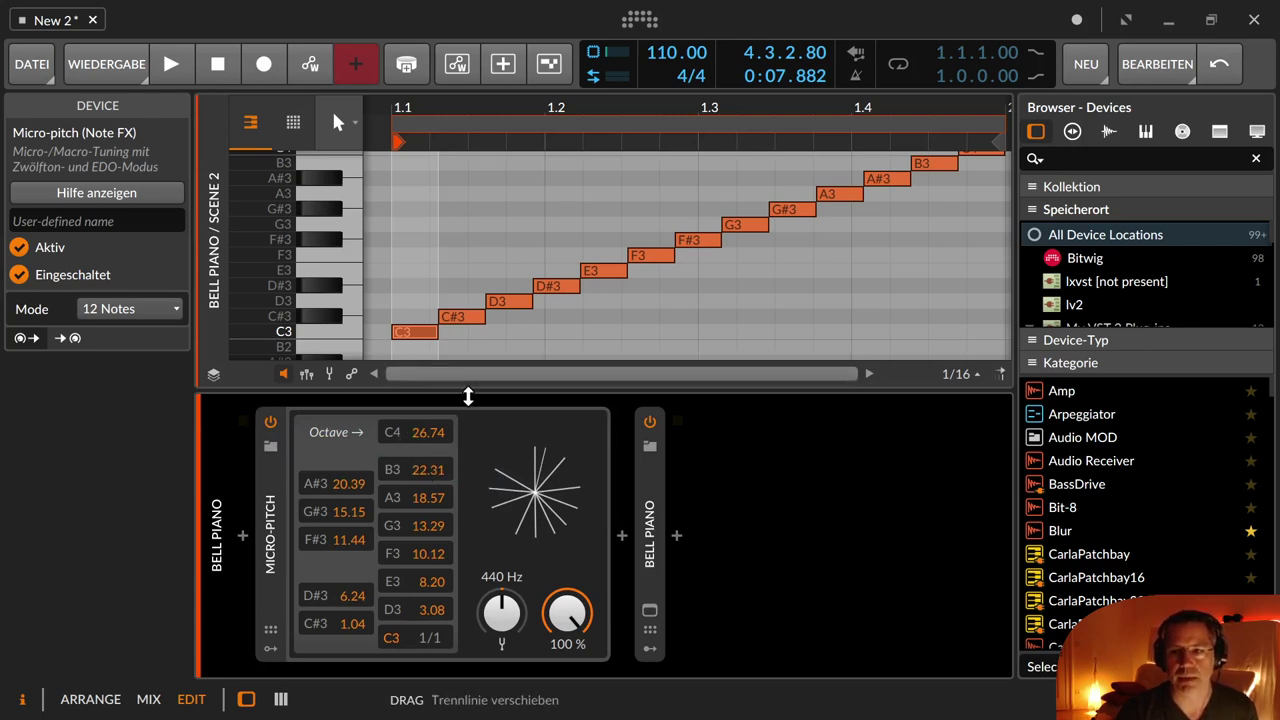
click(170, 64)
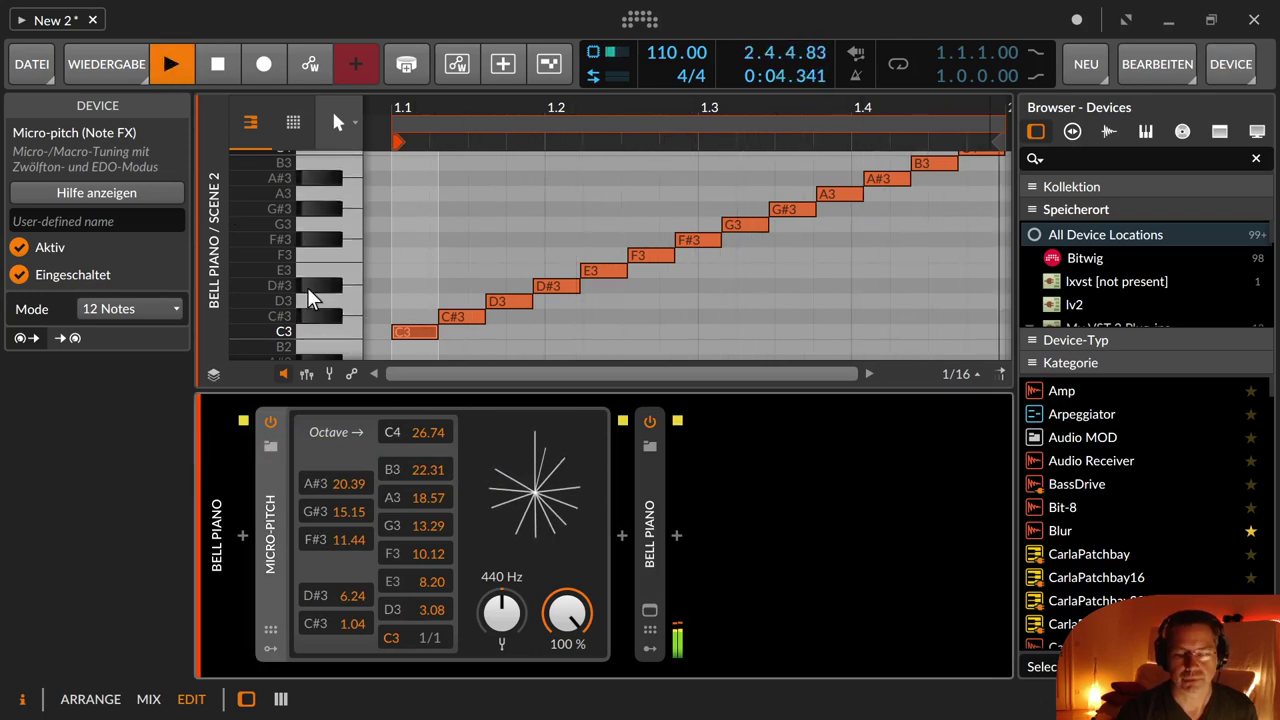
key(space)
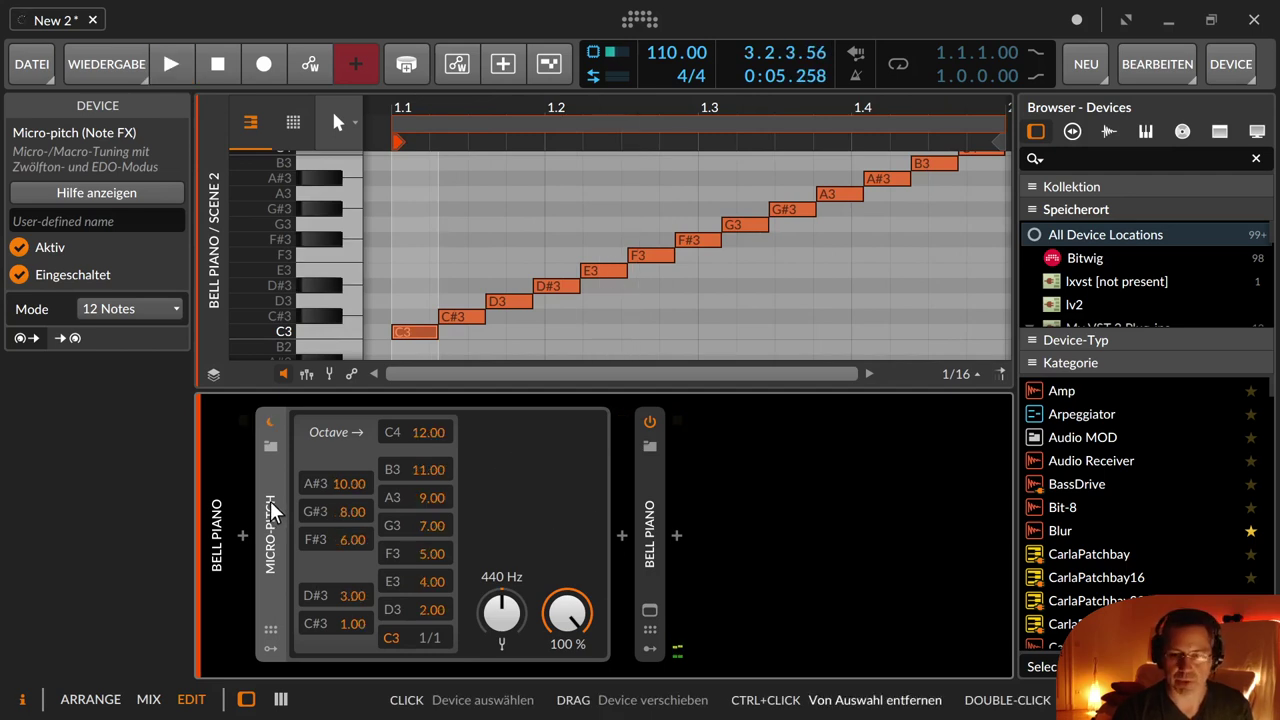
key(space)
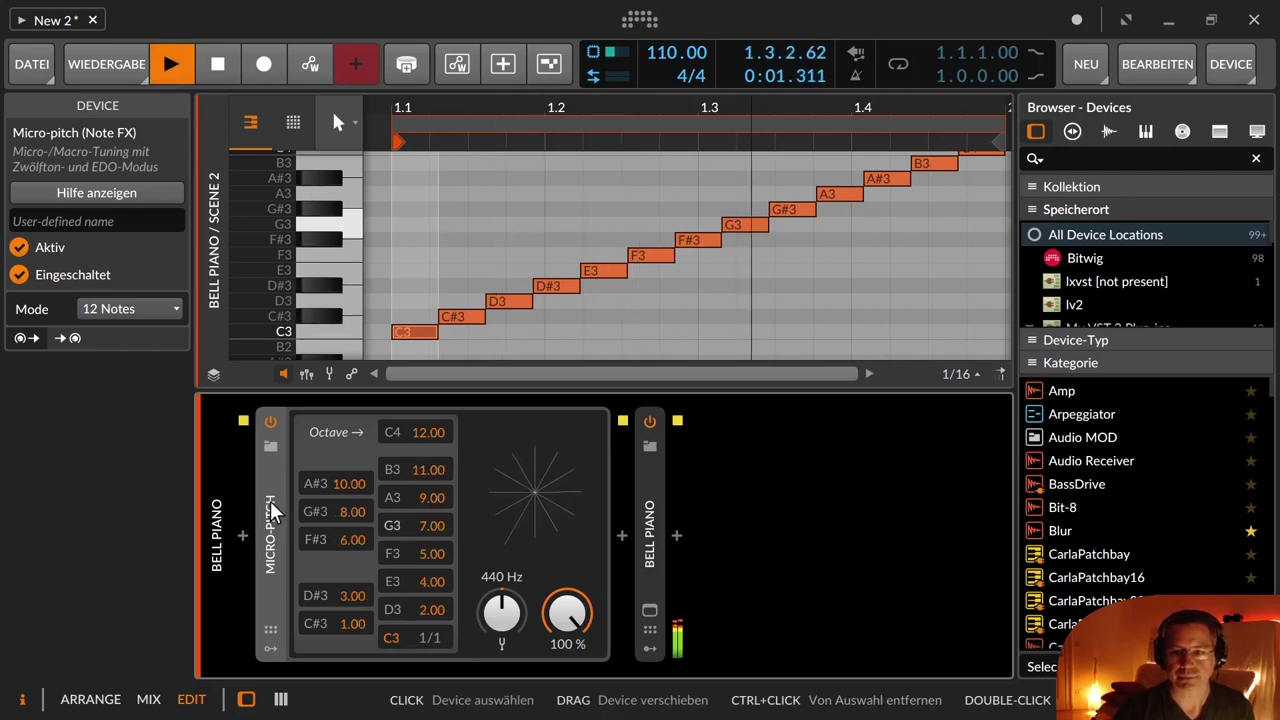
key(space)
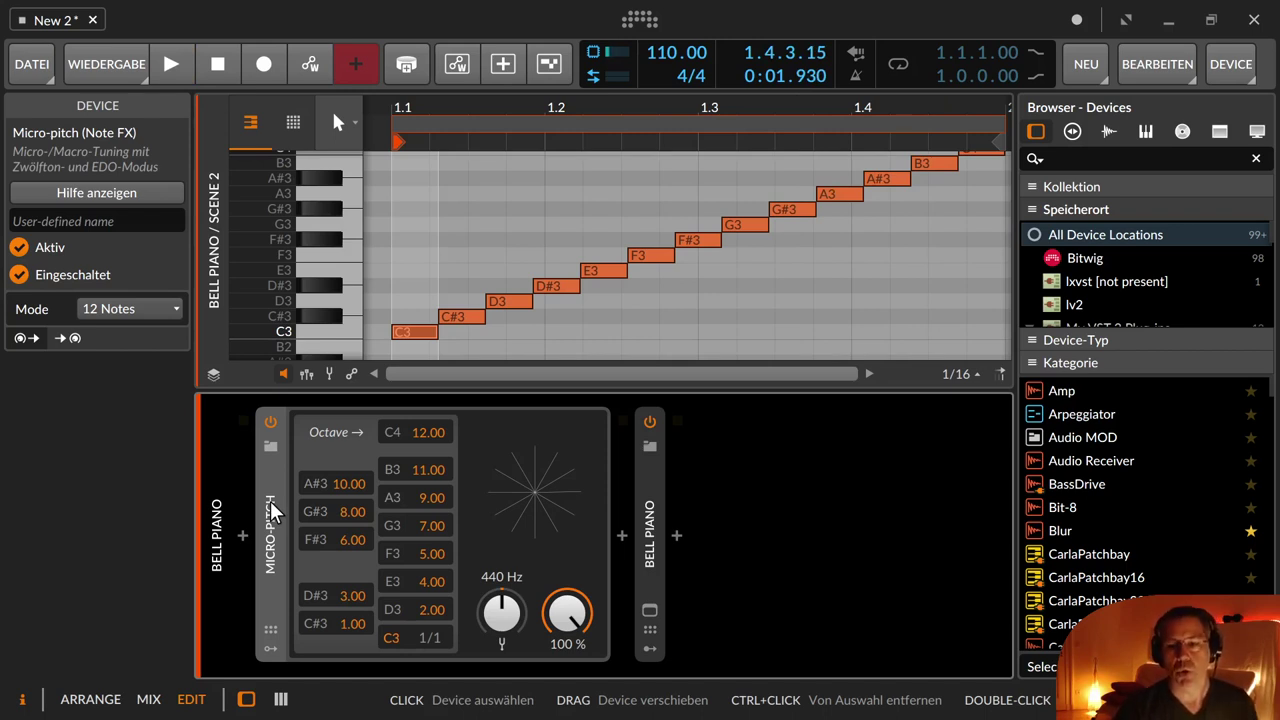
- Show Micro-pitch's modulator slots, search the modulators for "lfo" and add the LFO in the first slot
click(271, 648)
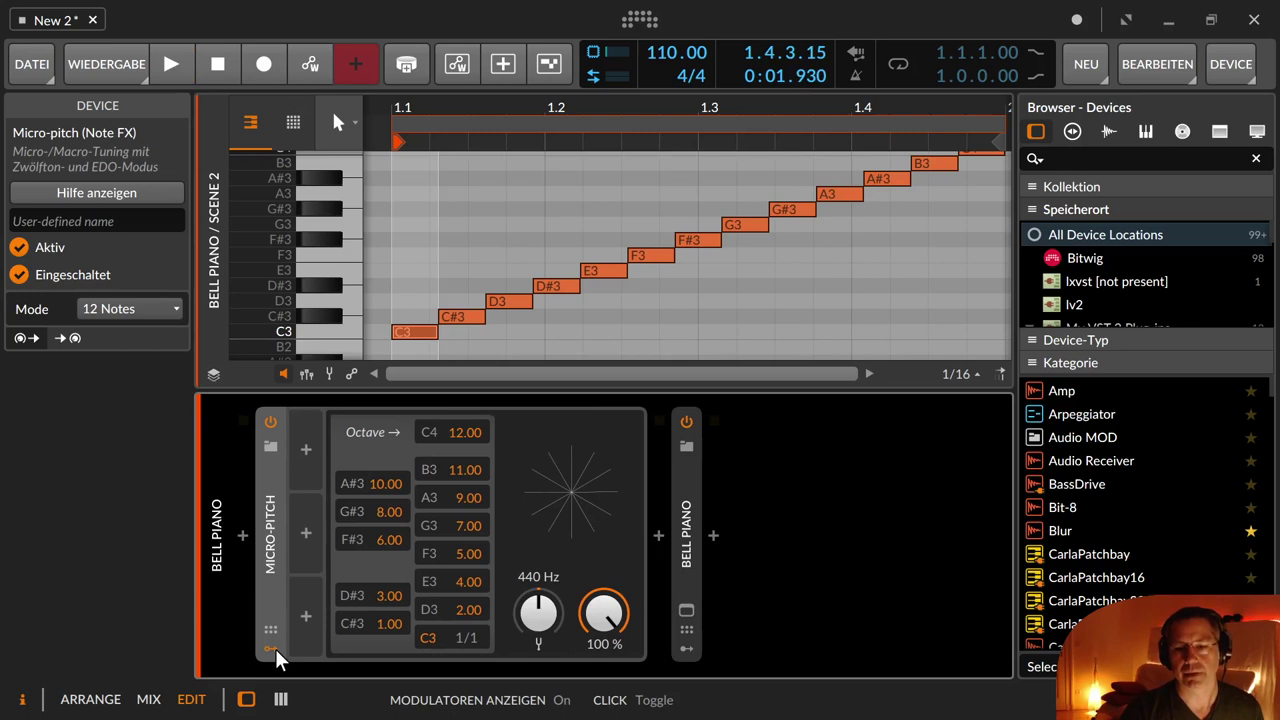
click(305, 451)
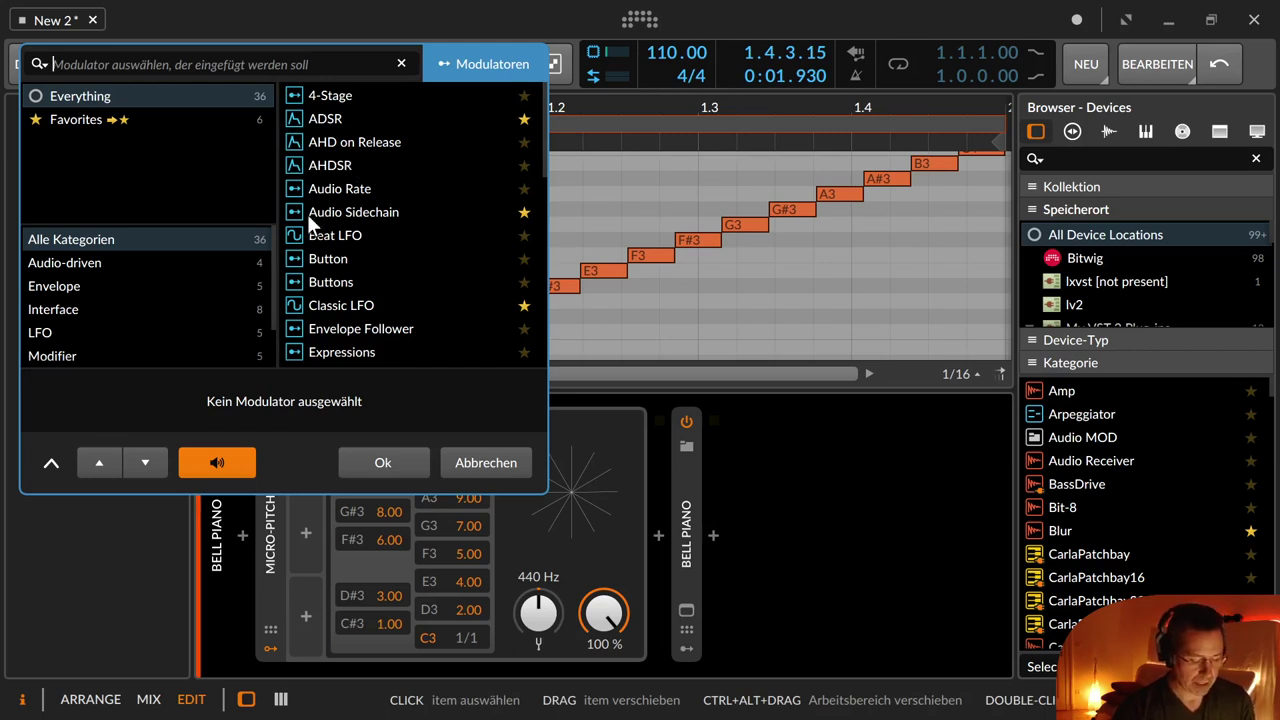
text(lfo)
click(341, 96)
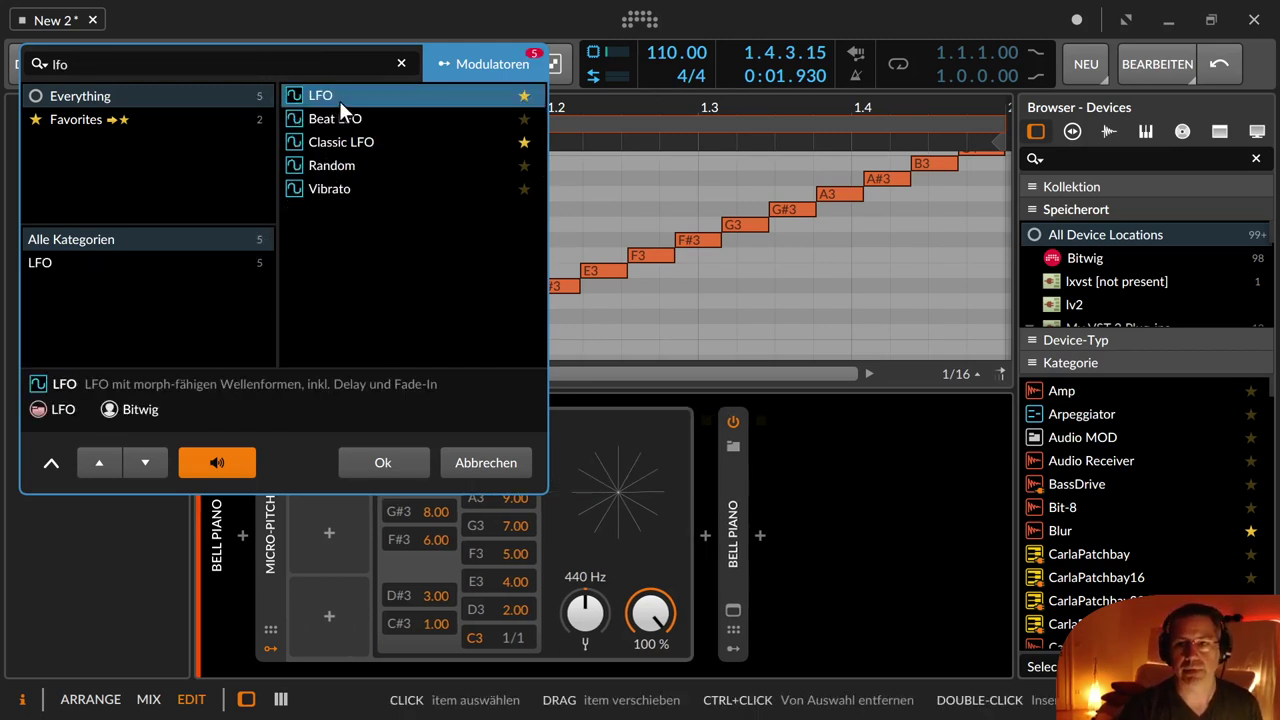
click(368, 457)
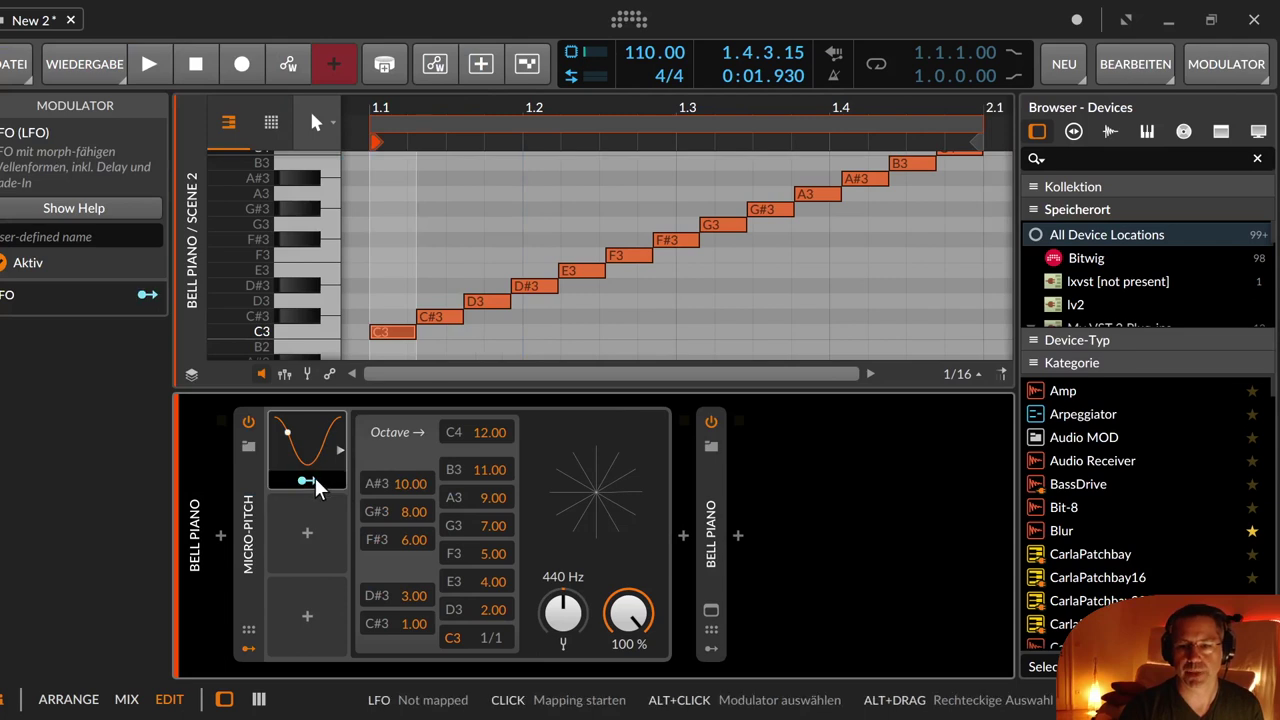
- Map the LFO to Micro-pitch's F3 value and reduce the modulation amount to +0.411
click(315, 478)
mouse_move(466, 552)
mouse_down()
mouse_move(466, 522)
mouse_move(466, 534)
mouse_up()
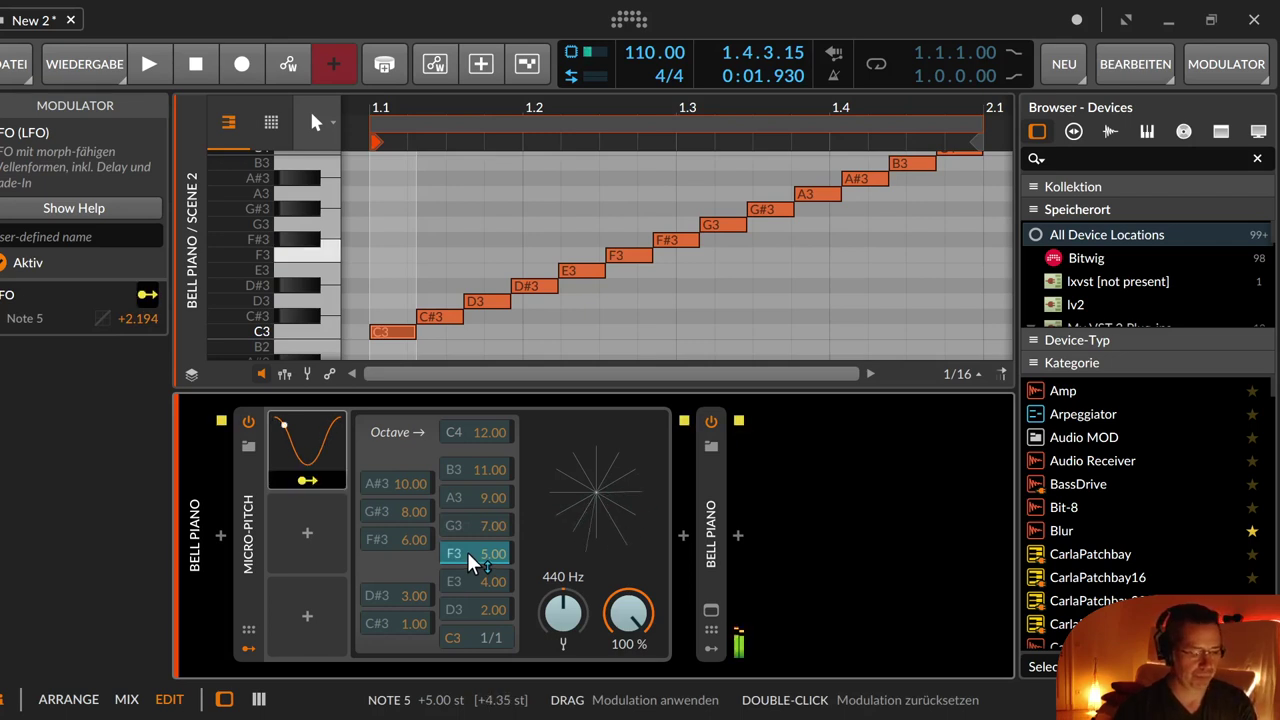
drag(467, 555, 467, 552)
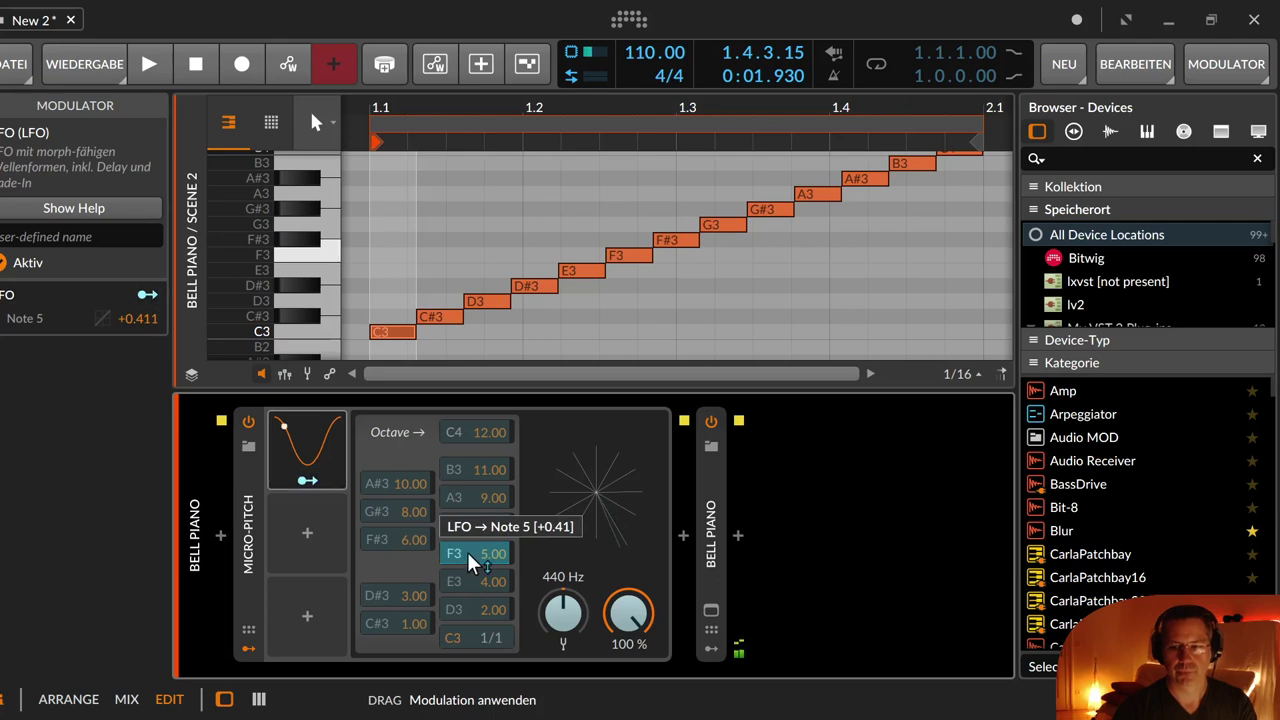
click(307, 480)
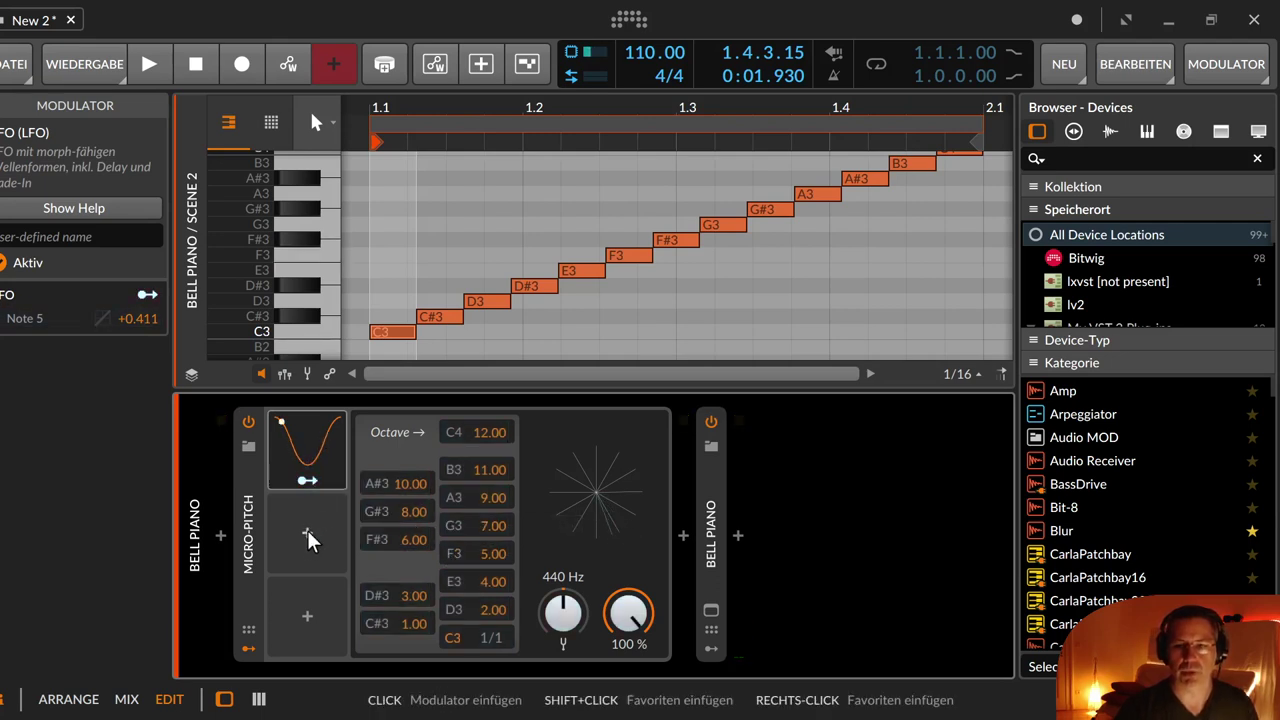
- Search the modulators for "ran" and add the Random modulator in Micro-pitch's second slot
click(307, 533)
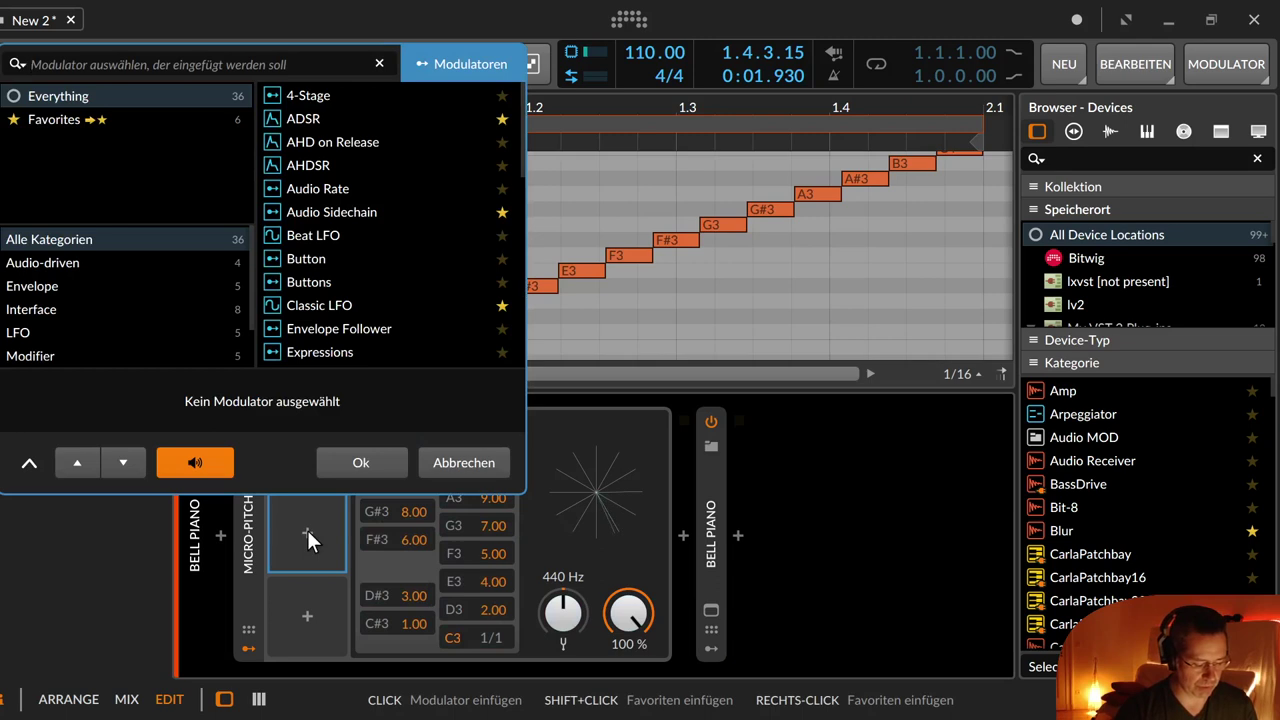
text(ran)
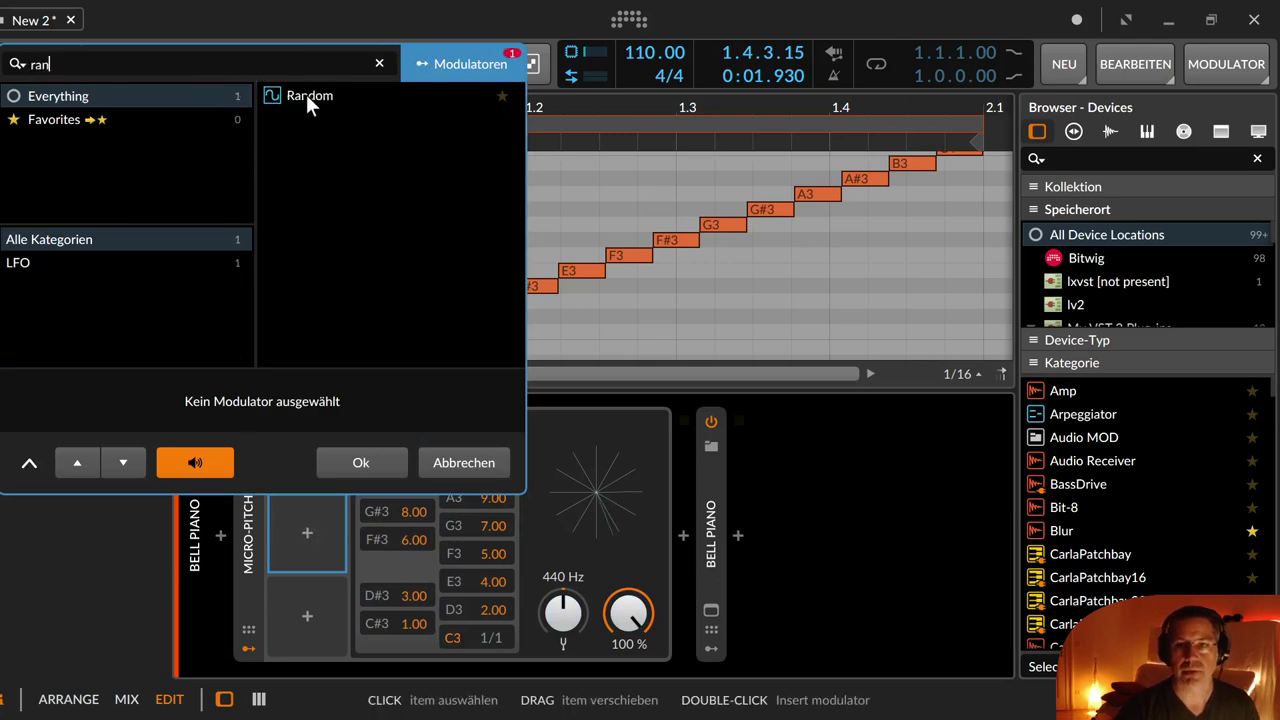
click(306, 94)
click(360, 462)
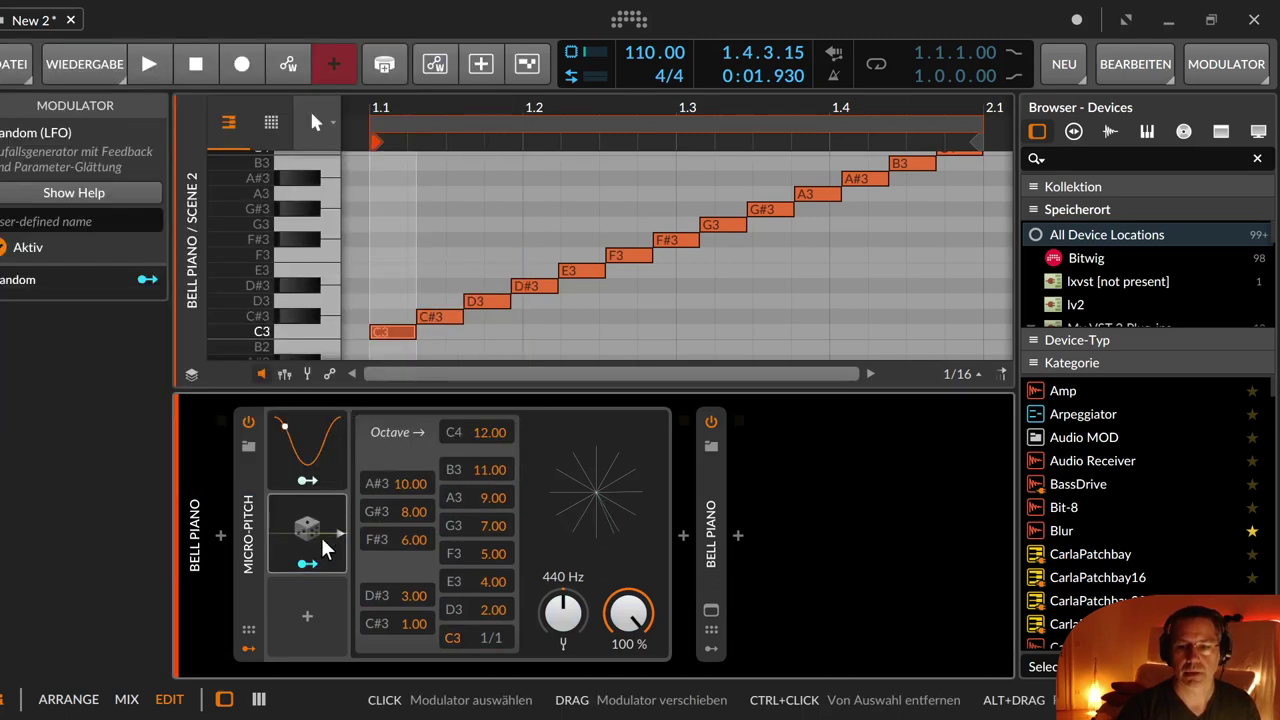
- Map the Random modulator to Micro-pitch's G3 value with an amount of +3.497 and set its trigger to Note
click(307, 563)
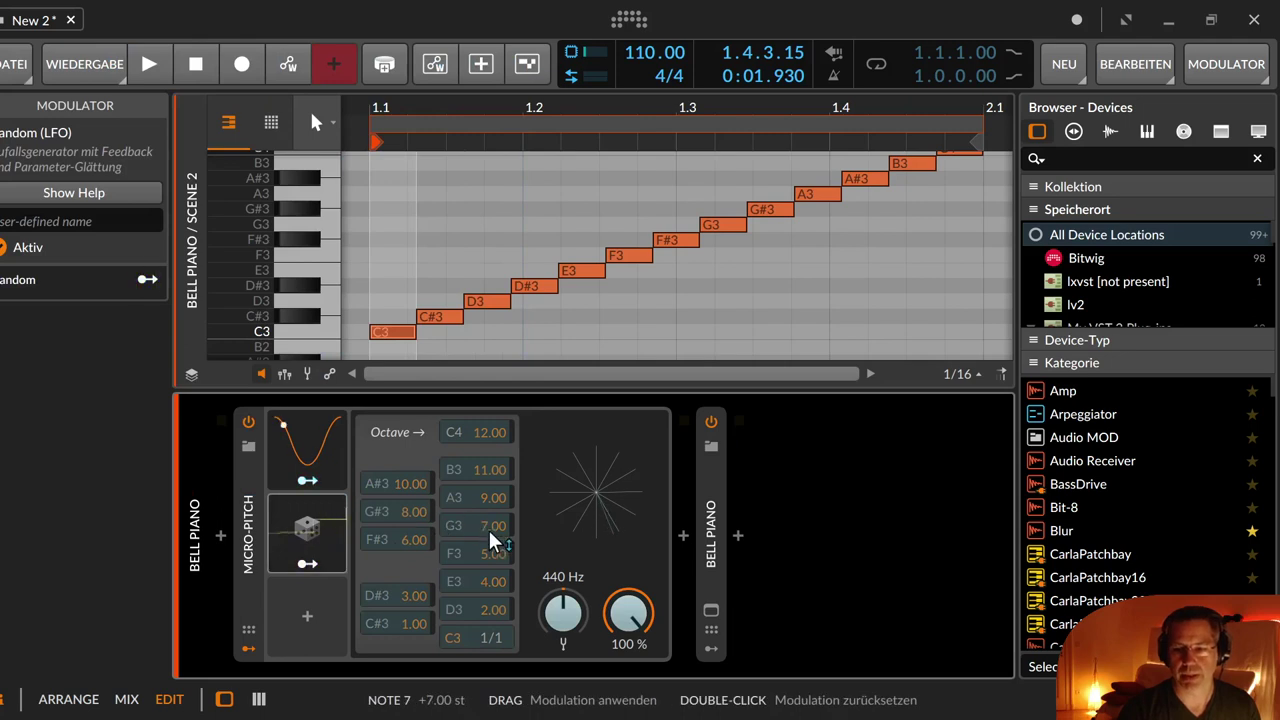
drag(489, 529, 489, 495)
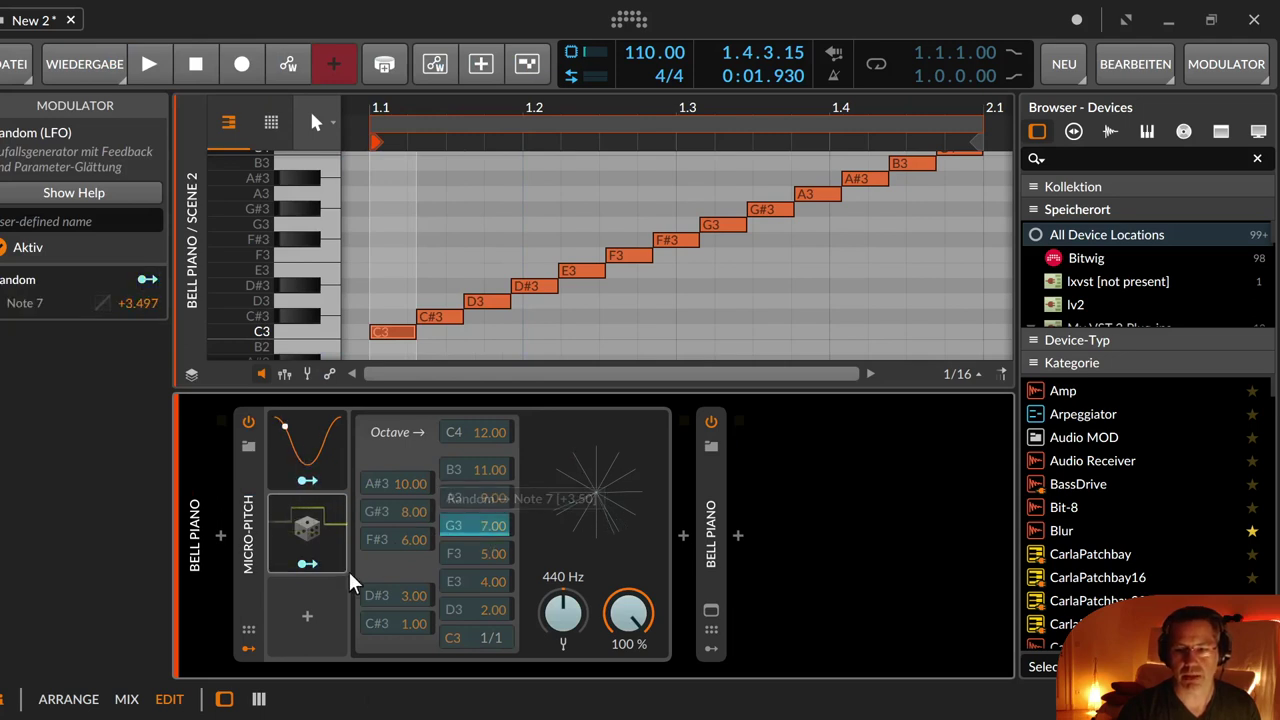
click(321, 529)
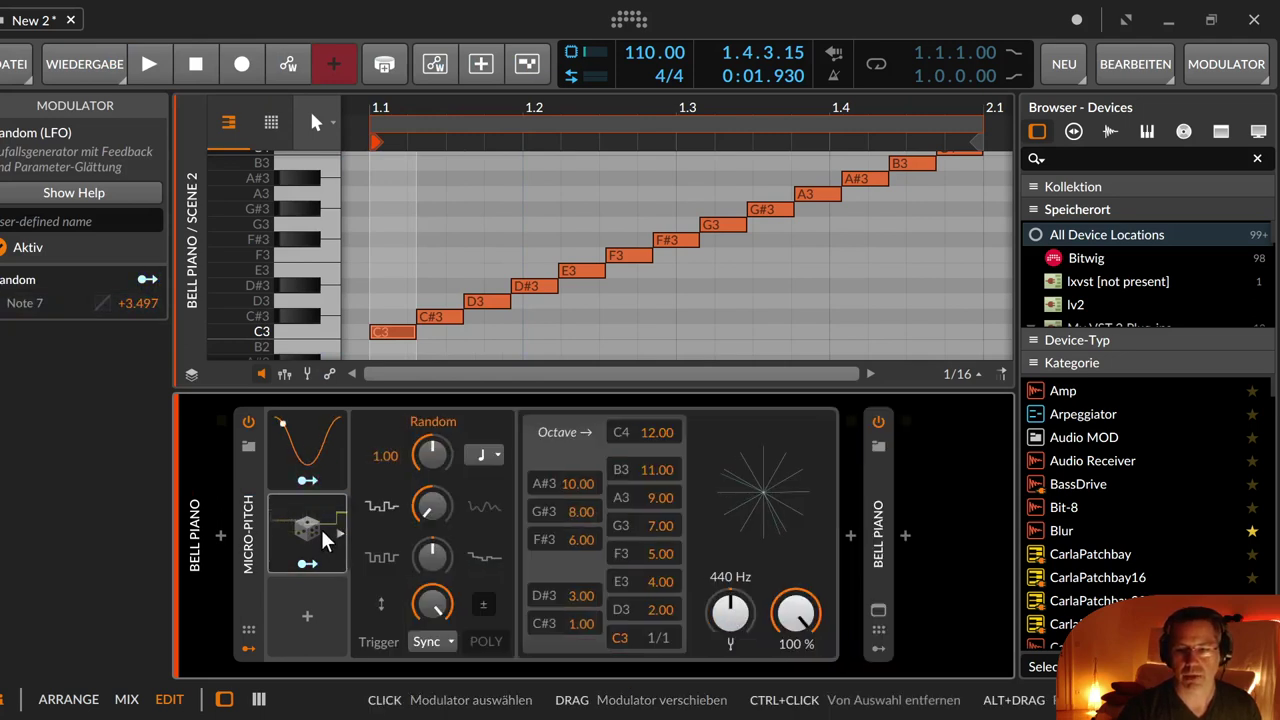
click(425, 640)
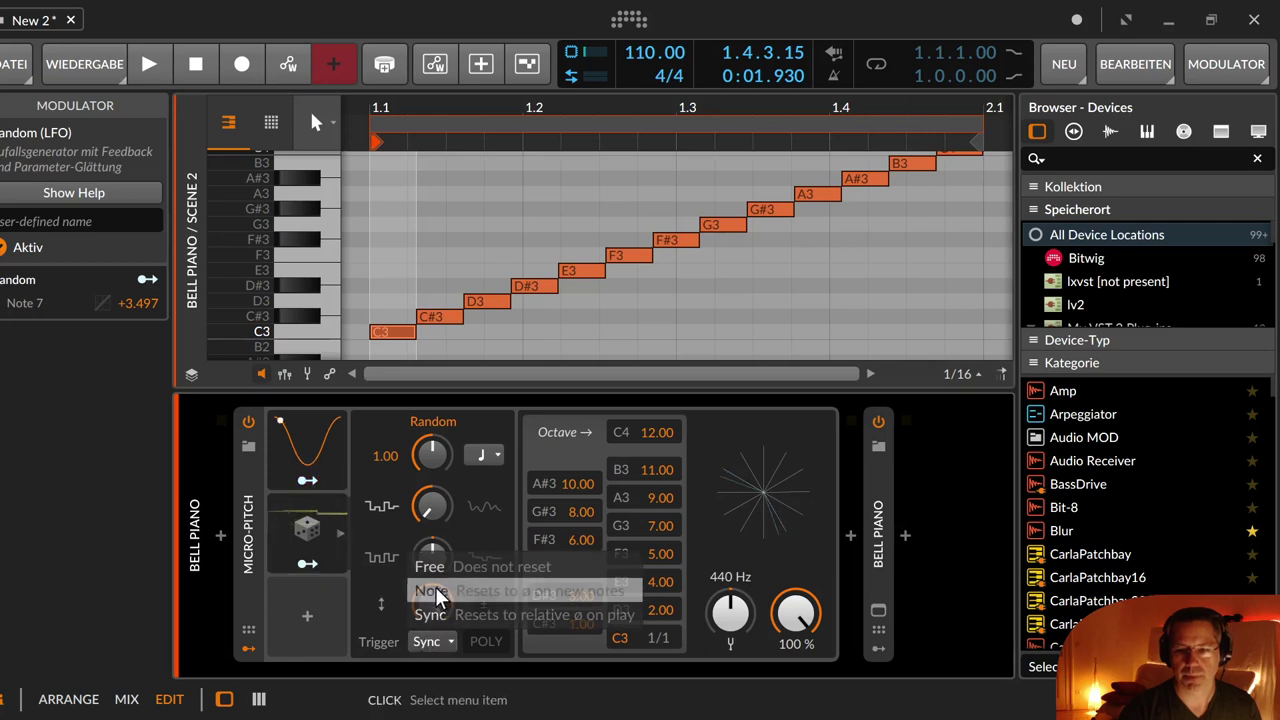
click(435, 588)
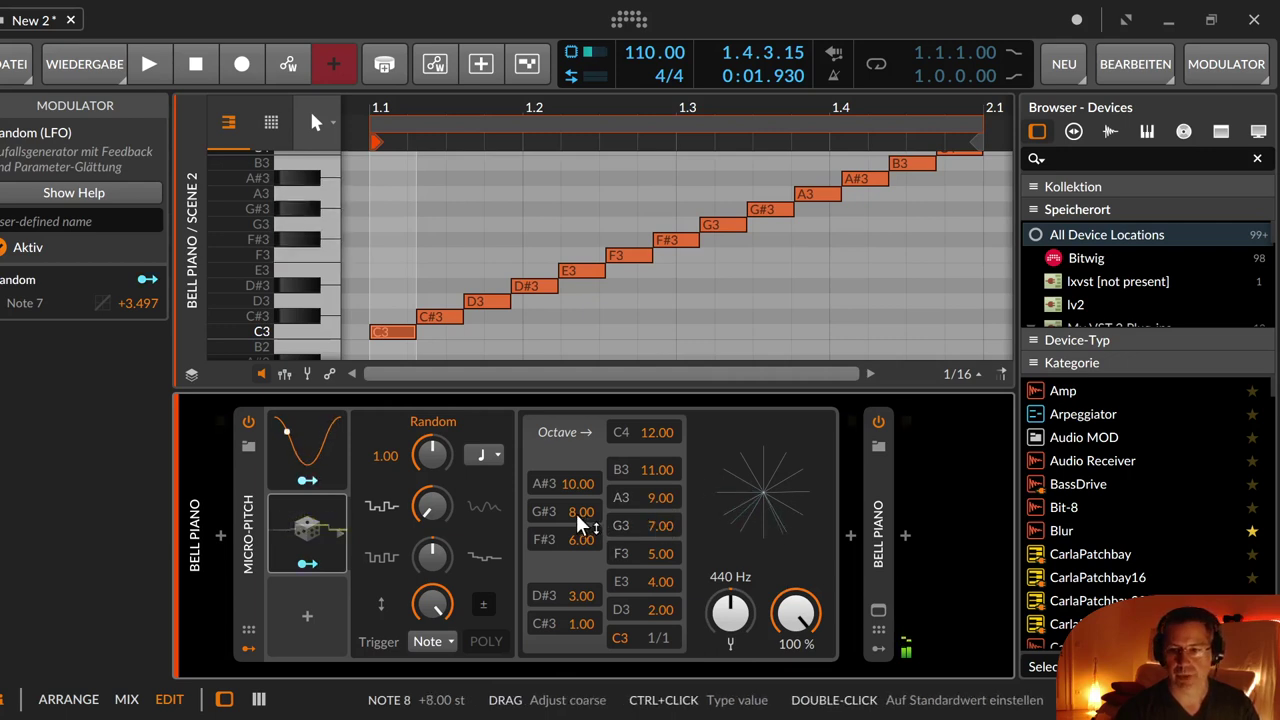
- Delete the LFO and Random modulators from Micro-pitch and hide its modulator slots
click(292, 445)
key(Delete)
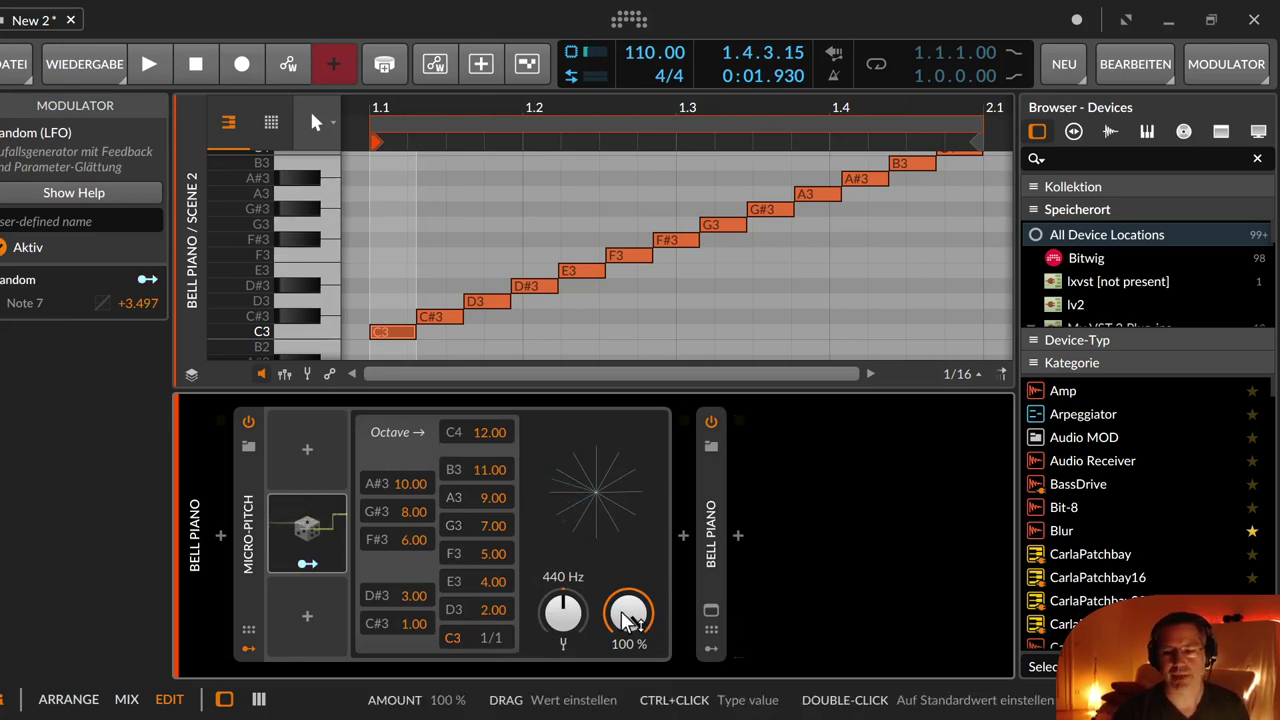
drag(640, 637, 585, 458)
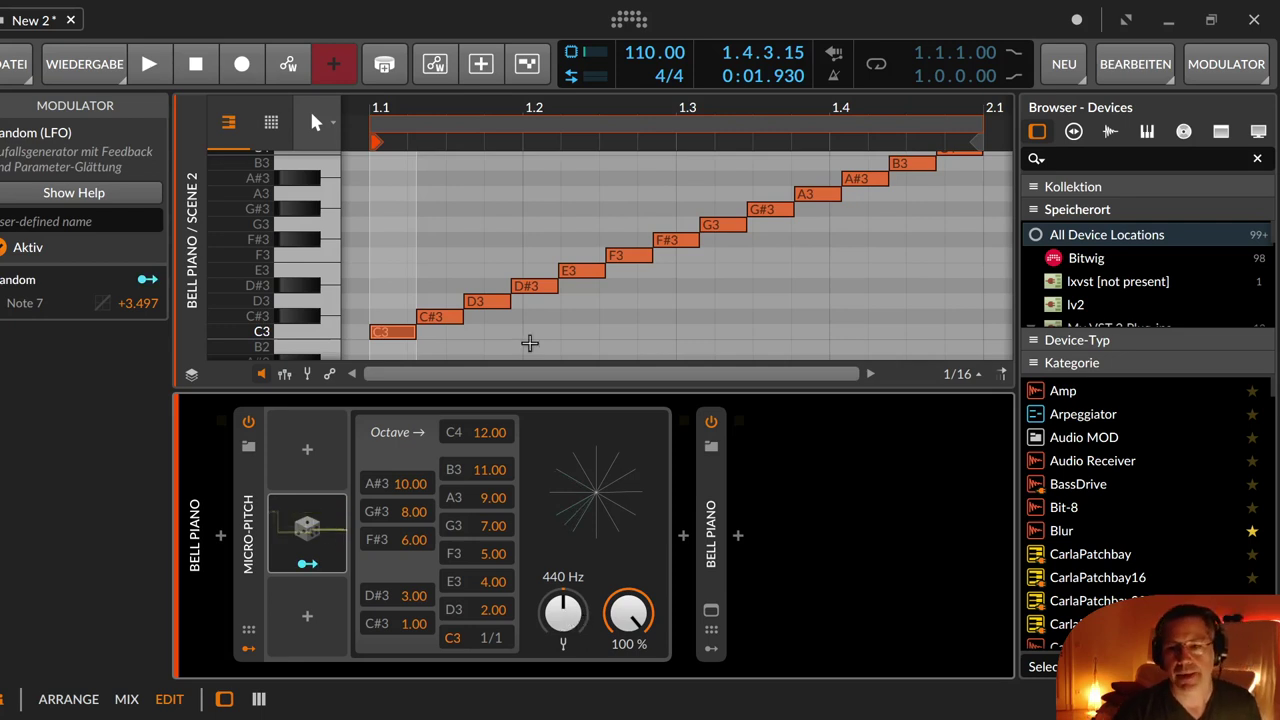
click(257, 520)
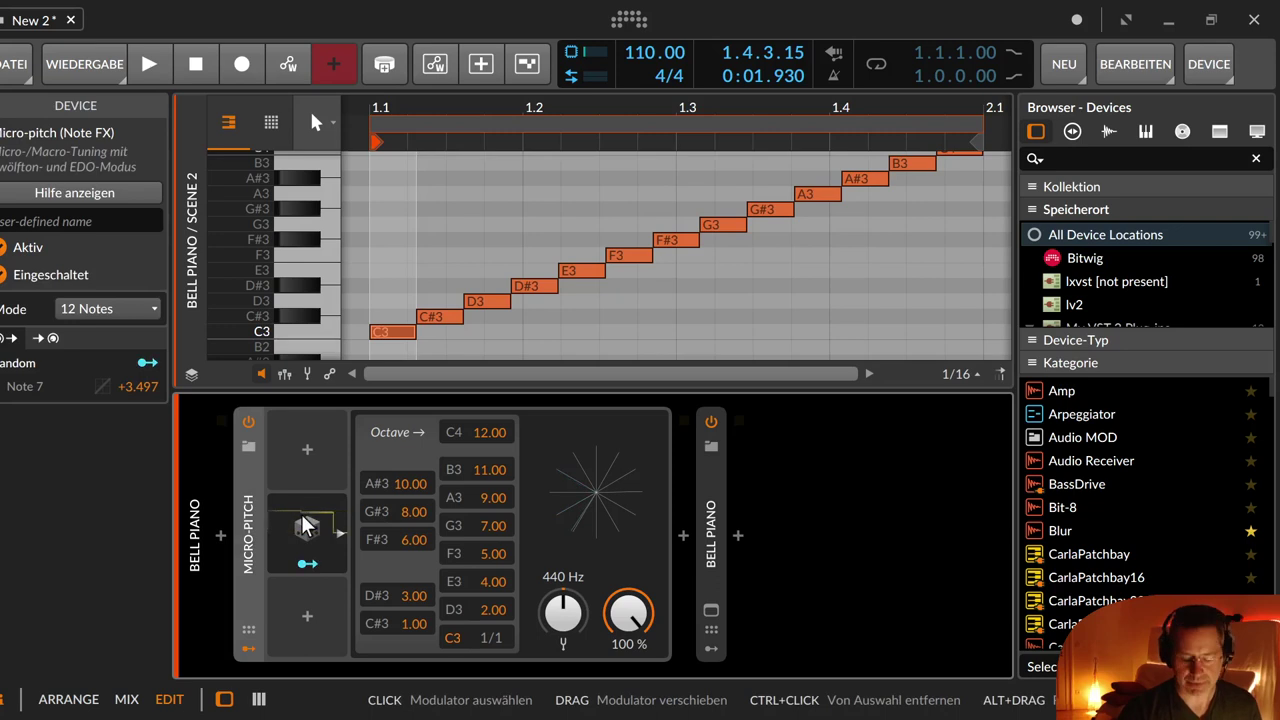
click(303, 517)
key(Delete)
click(250, 648)
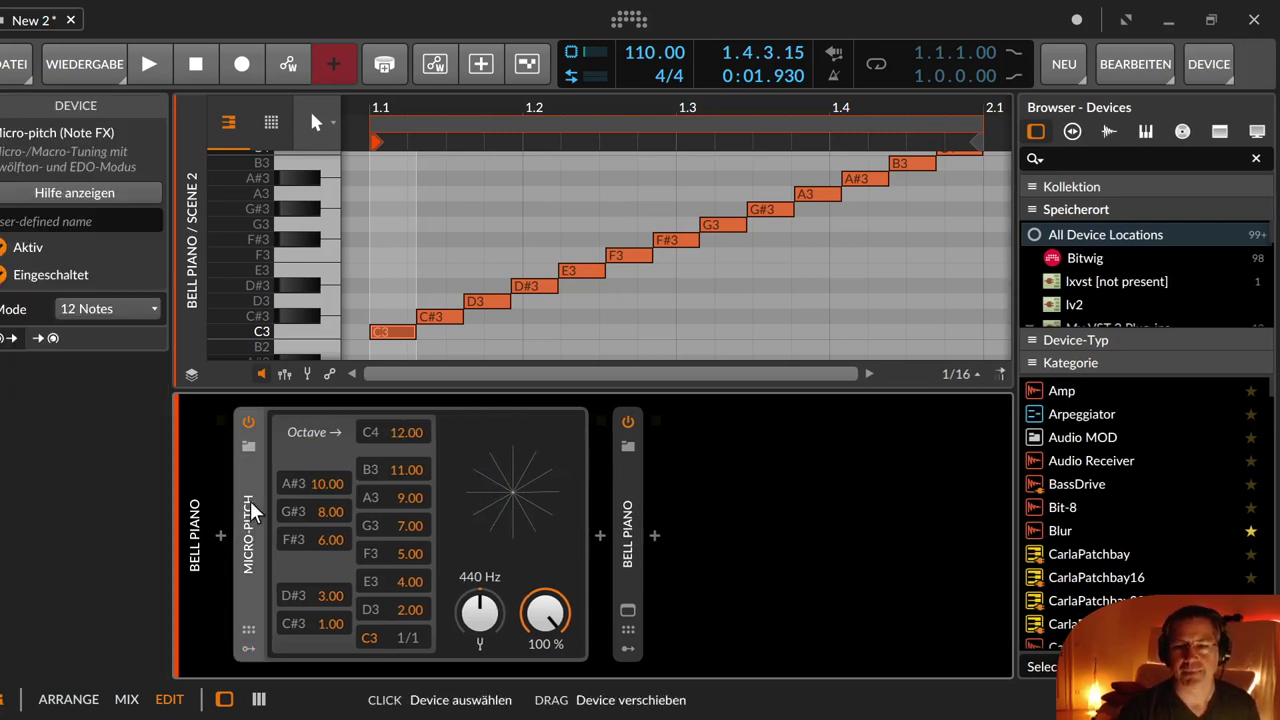
- Show the clip's per-note pitch expressions, raise the end point of the C3 note to 4.00, and play the clip
click(307, 373)
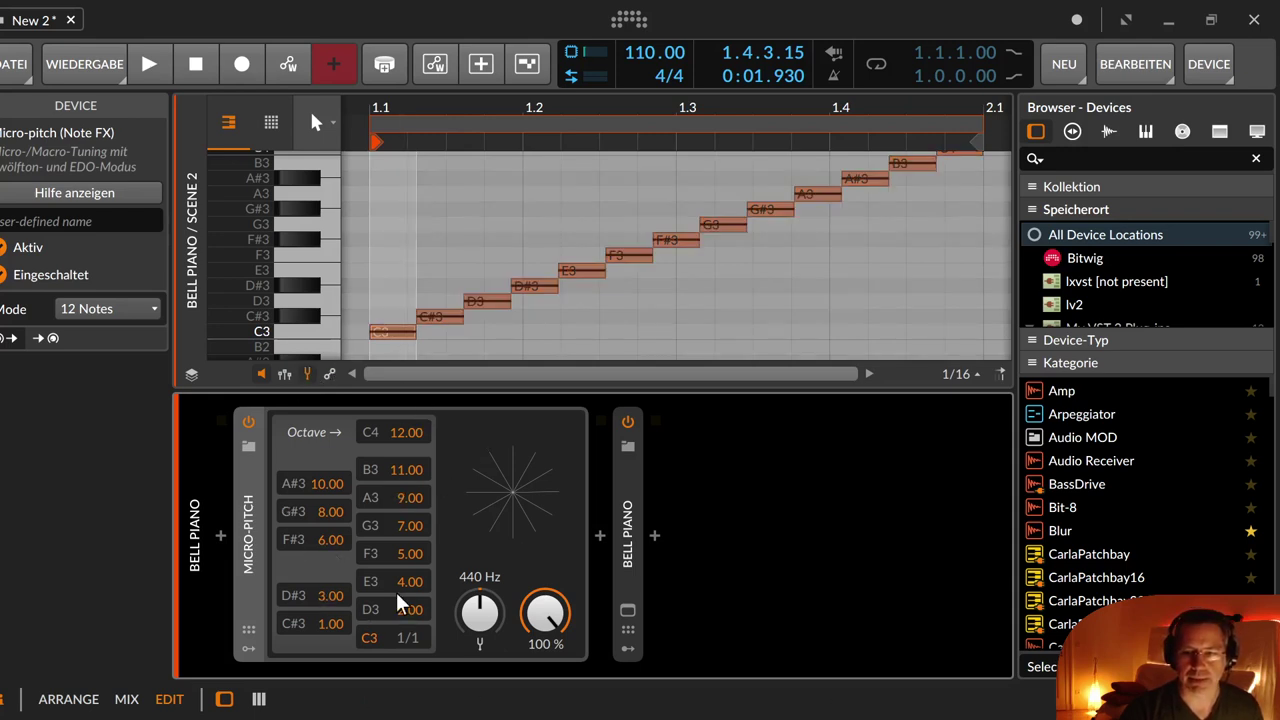
click(412, 332)
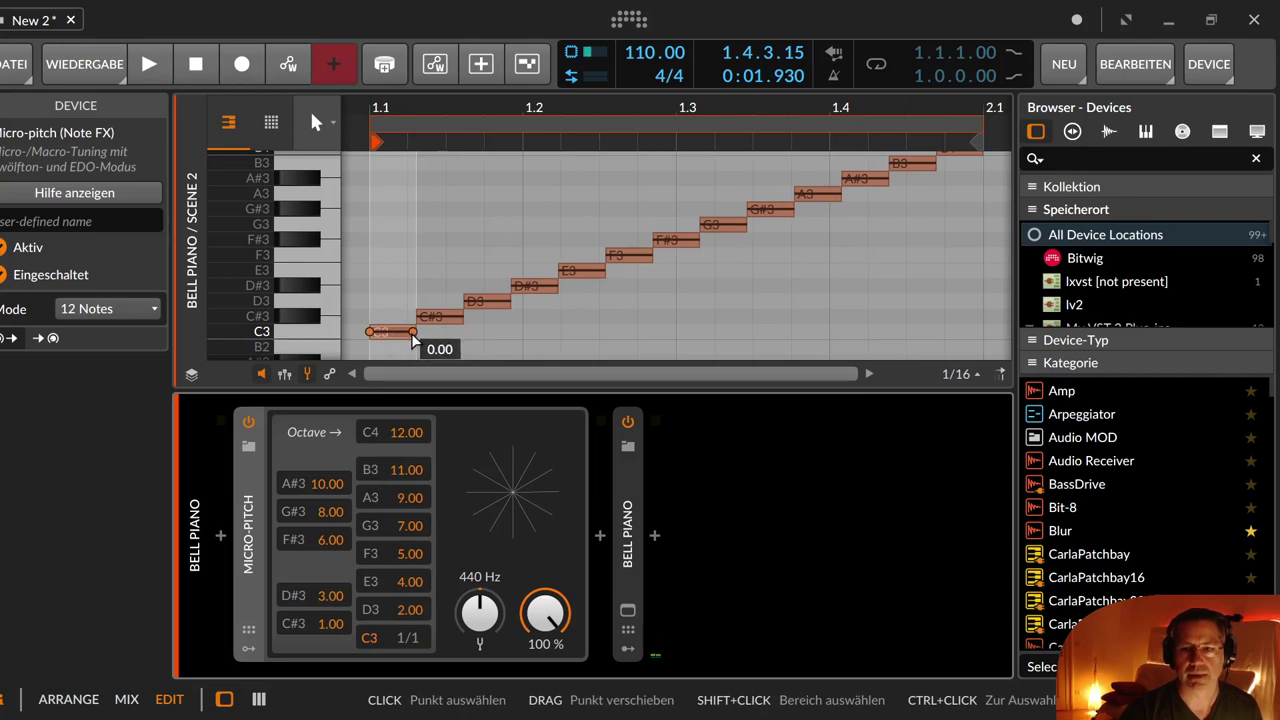
drag(411, 336, 416, 270)
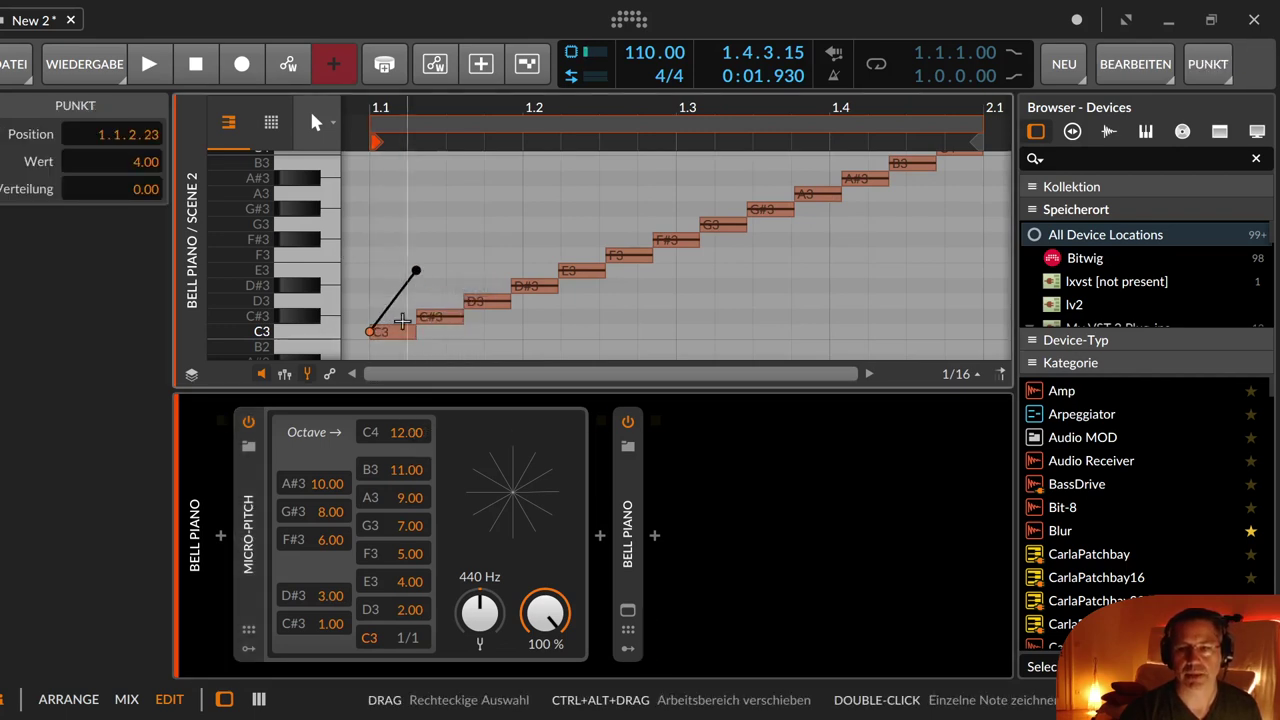
key(space)
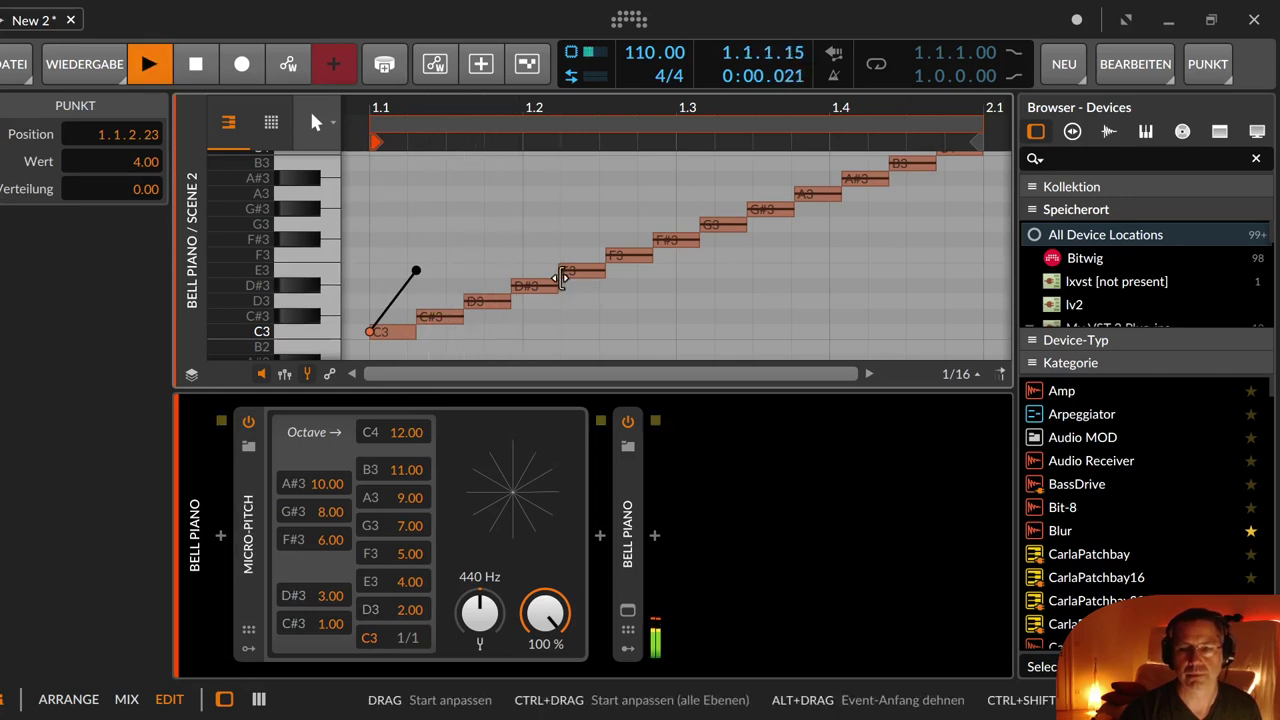
key(space)
key(space)
key(space)
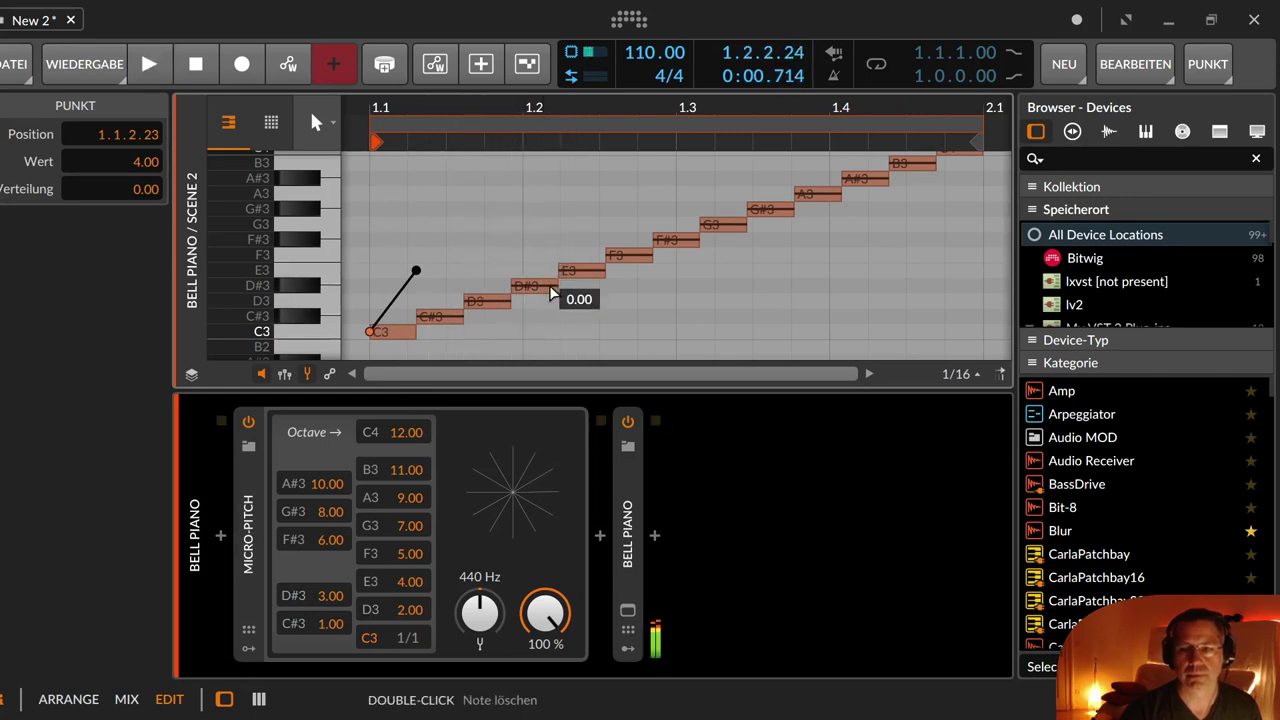
- Bend the end of the D#3 note's pitch curve down to -2.00 and play the clip
drag(553, 287, 561, 318)
key(space)
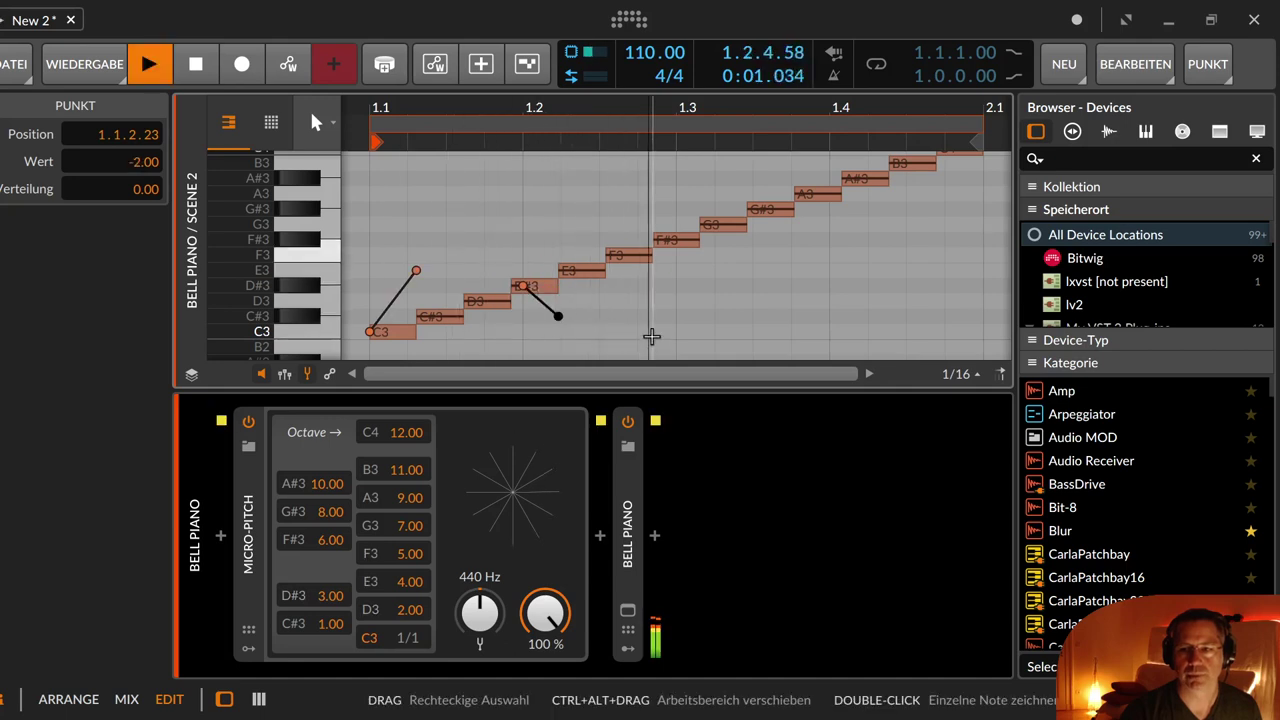
key(space)
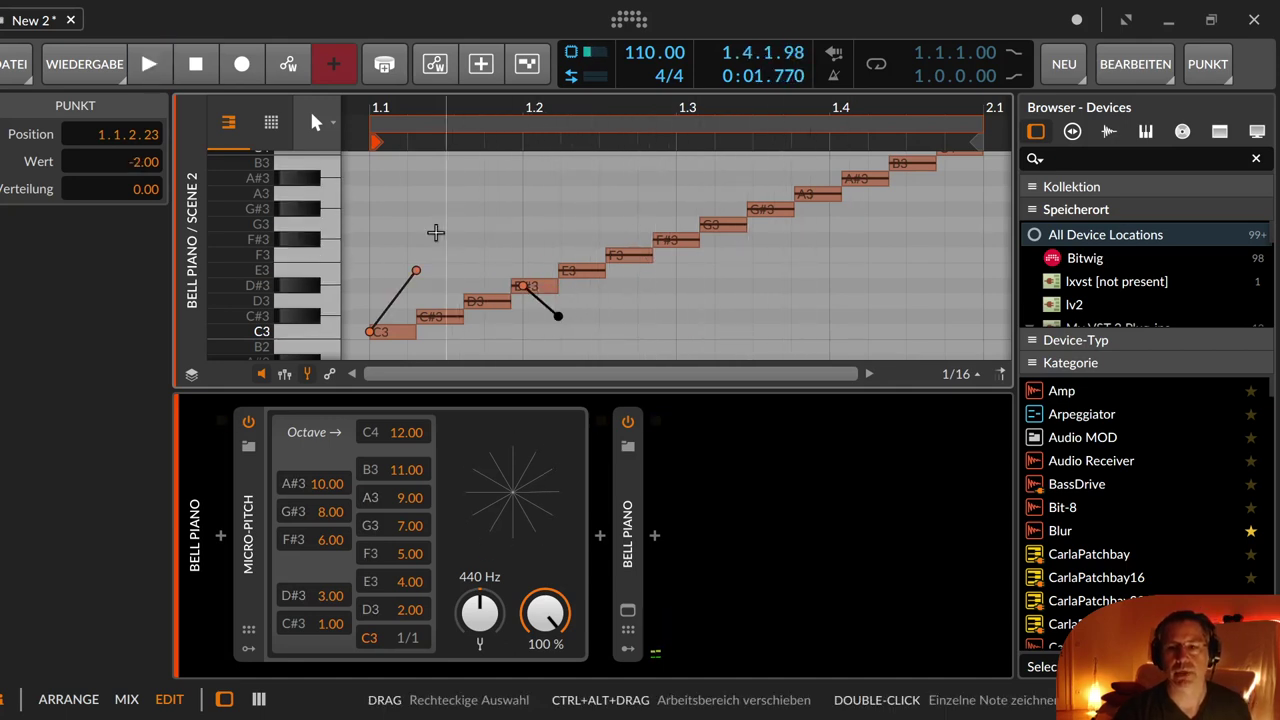
- Add a pitch point with value 3.00 at 1.1.1.46 on the C3 note's curve and play the clip
mouse_move(415, 283)
mouse_move(398, 295)
mouse_down()
mouse_move(370, 286)
mouse_move(407, 286)
mouse_move(389, 286)
mouse_up()
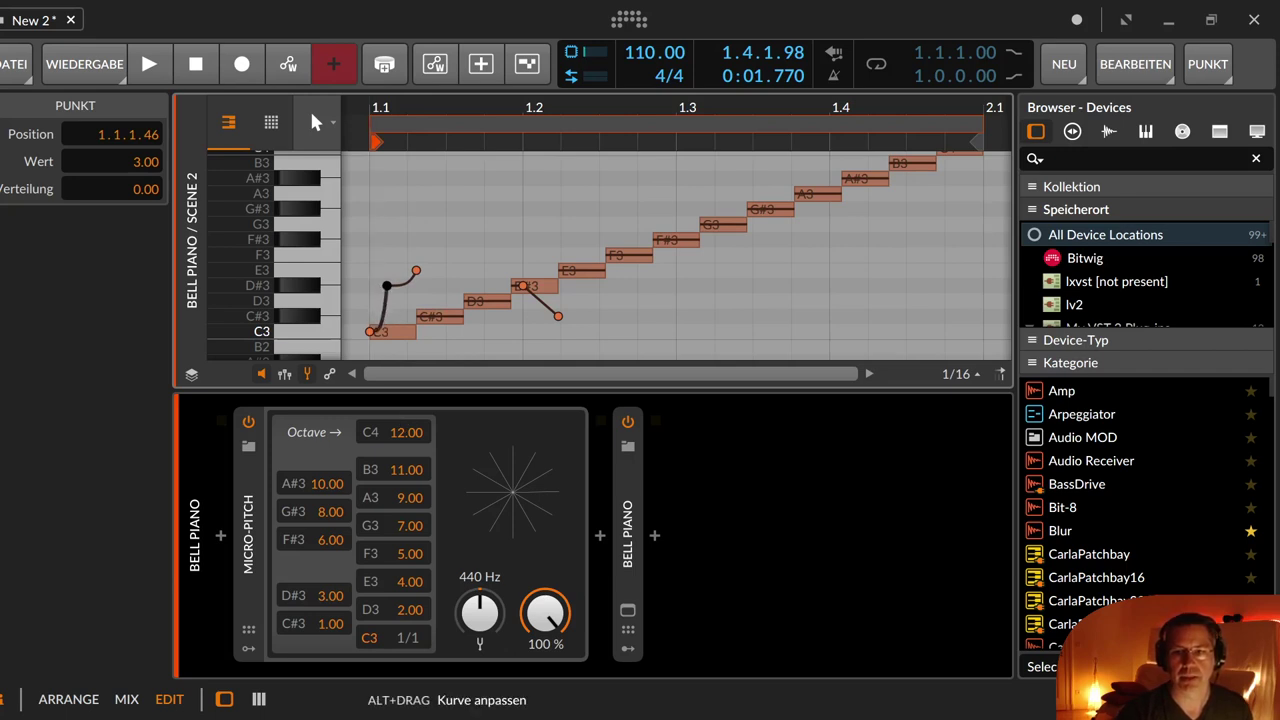
key(space)
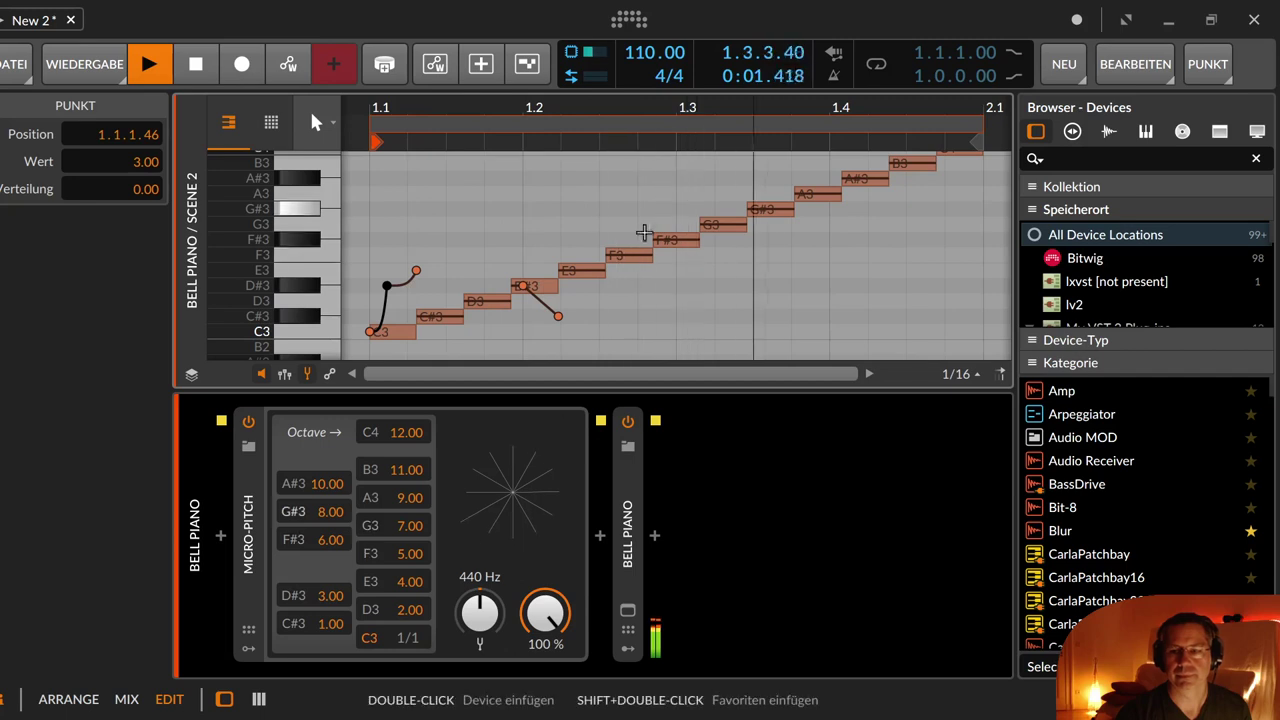
key(space)
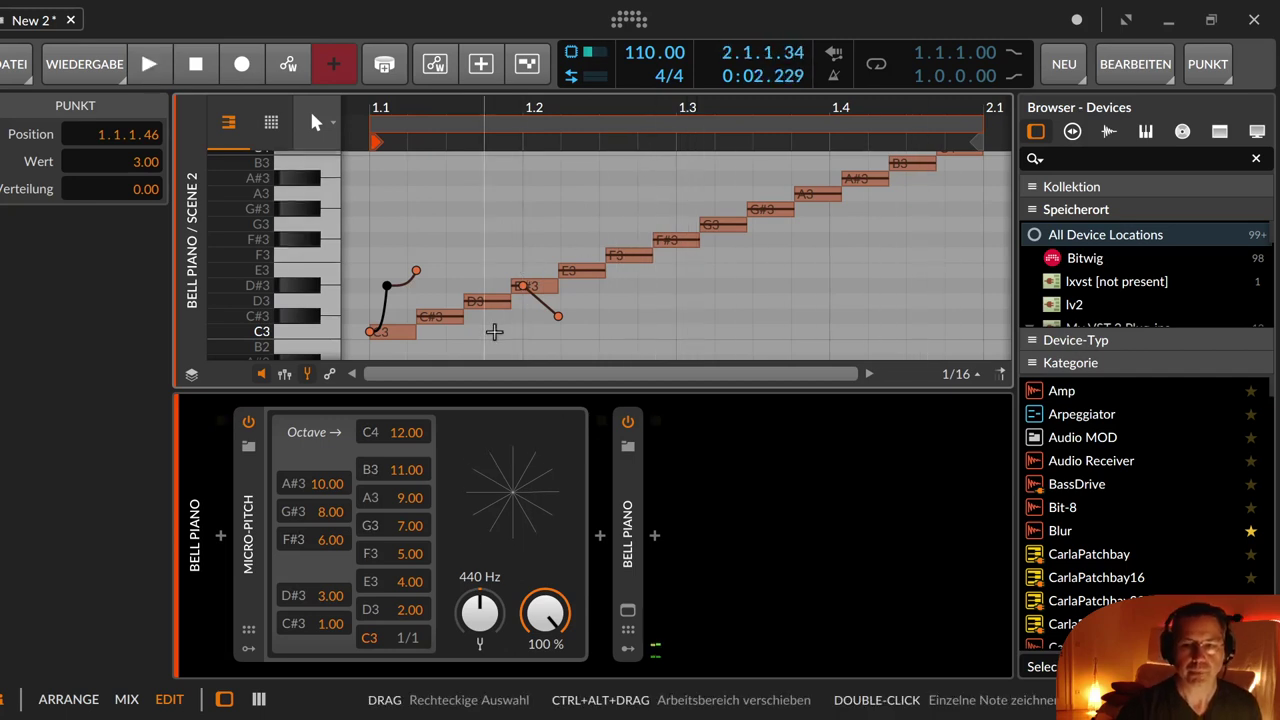